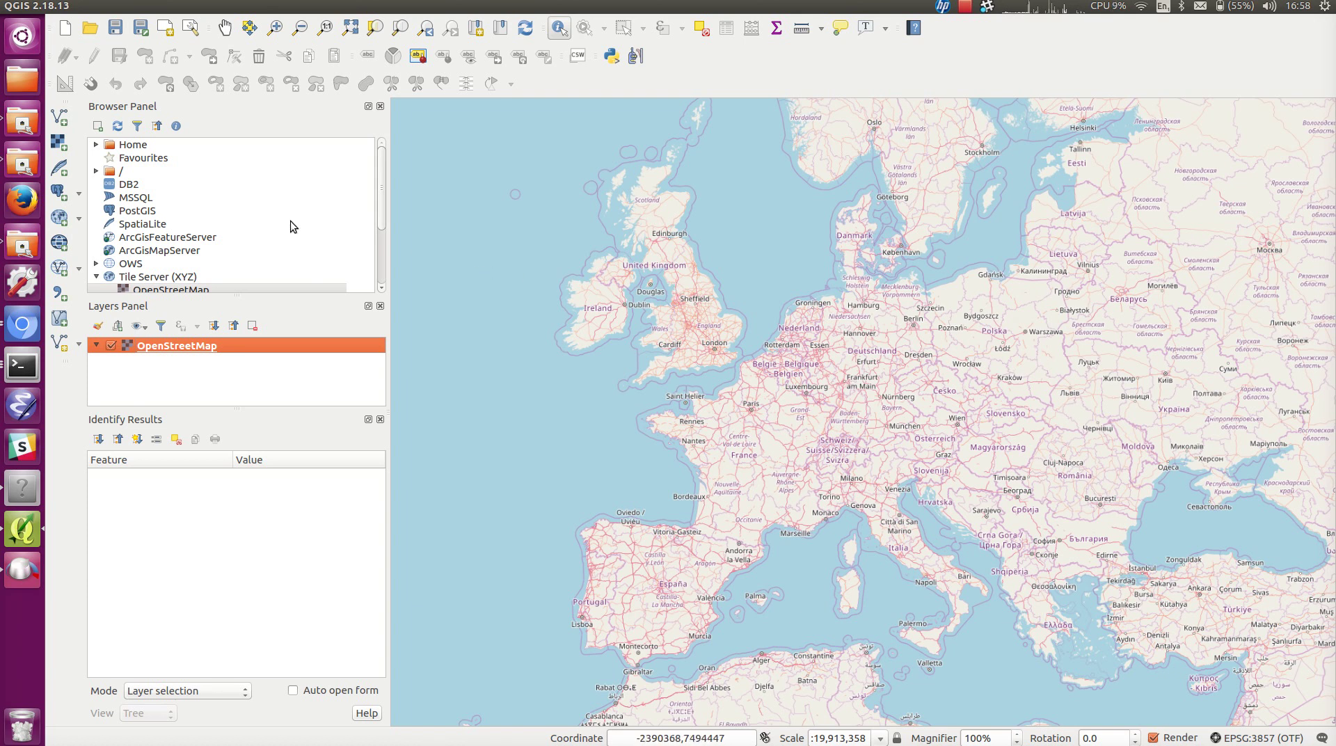
- Browse to oberbayern-polygons.shp and load it as a new vector layer
left_click(58, 118)
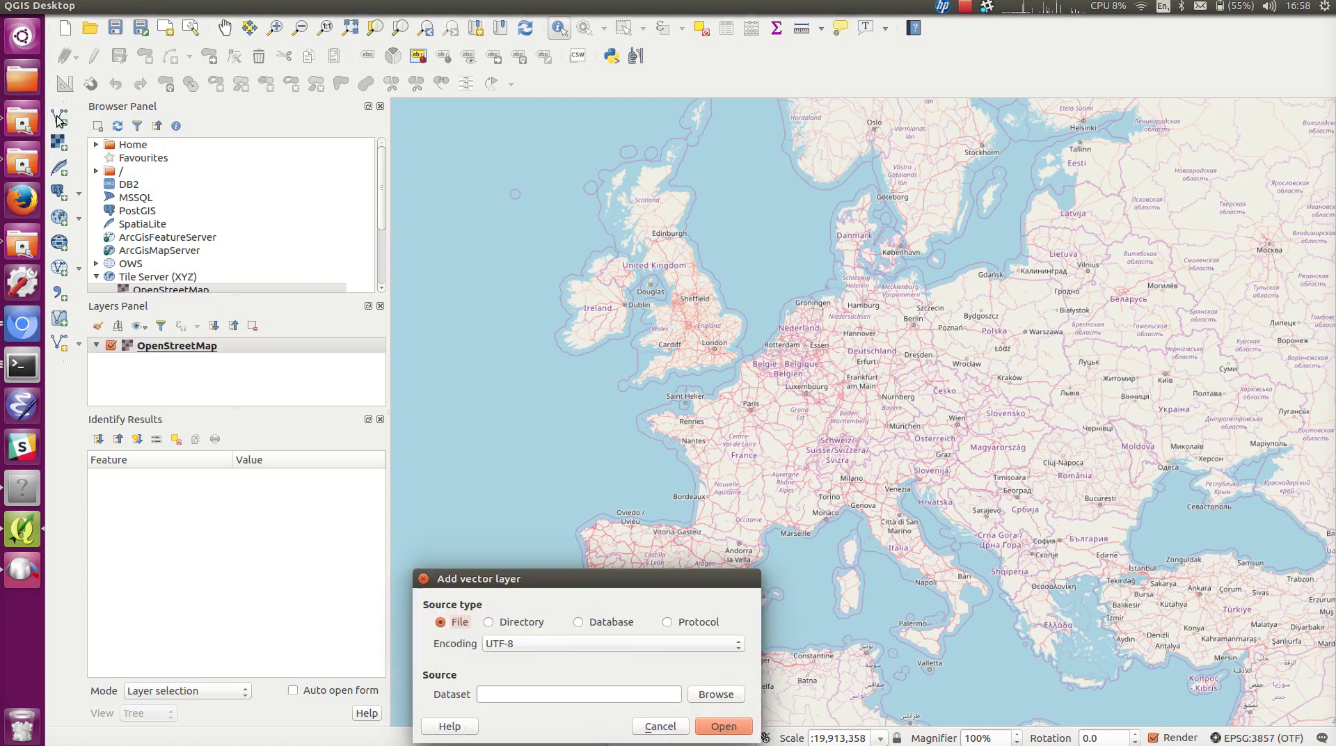
left_click(710, 702)
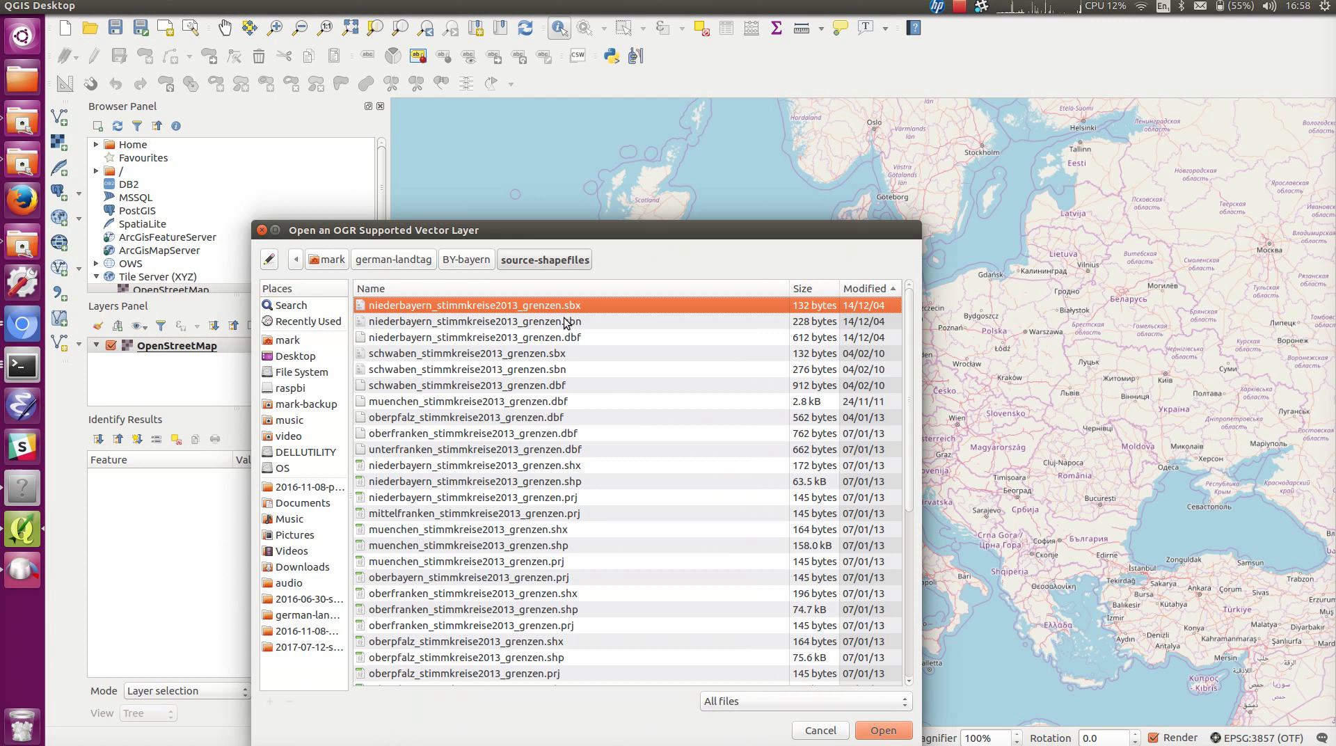
scroll(709, 476, "down", 6)
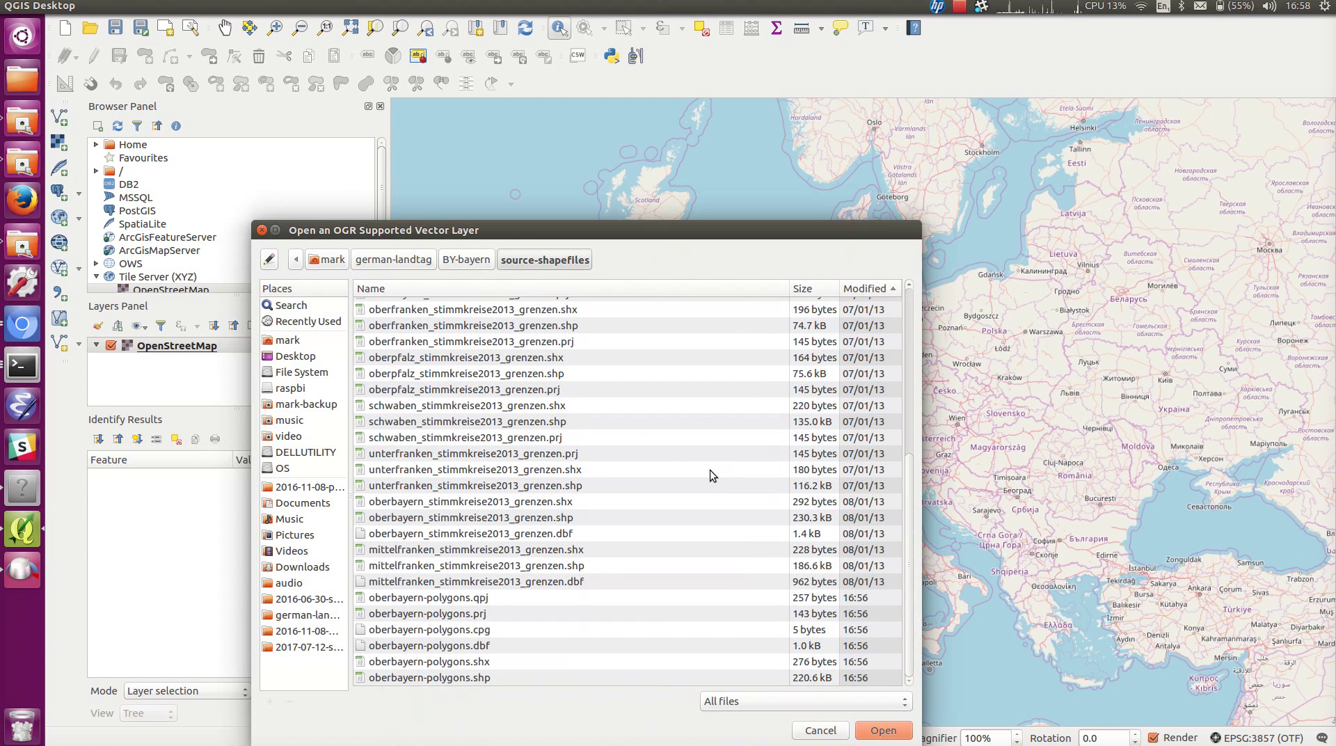
left_click(458, 677)
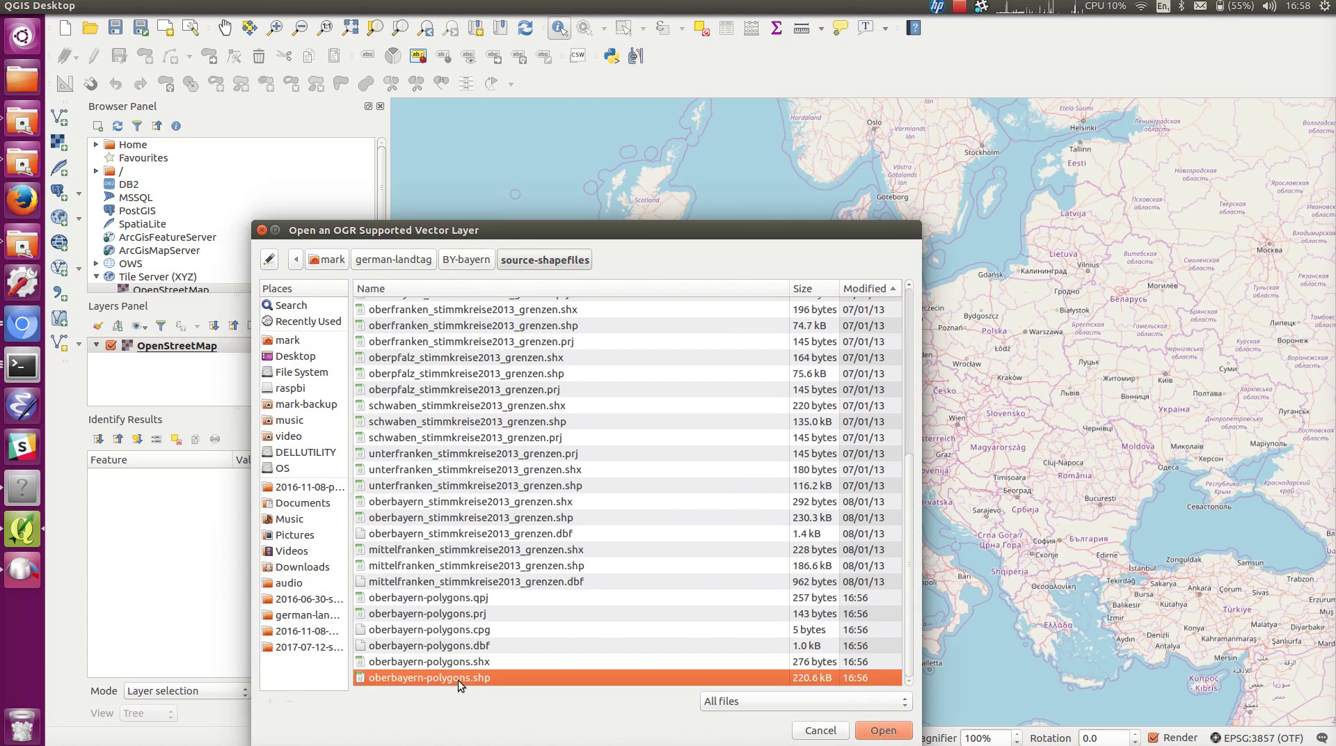
left_click(882, 731)
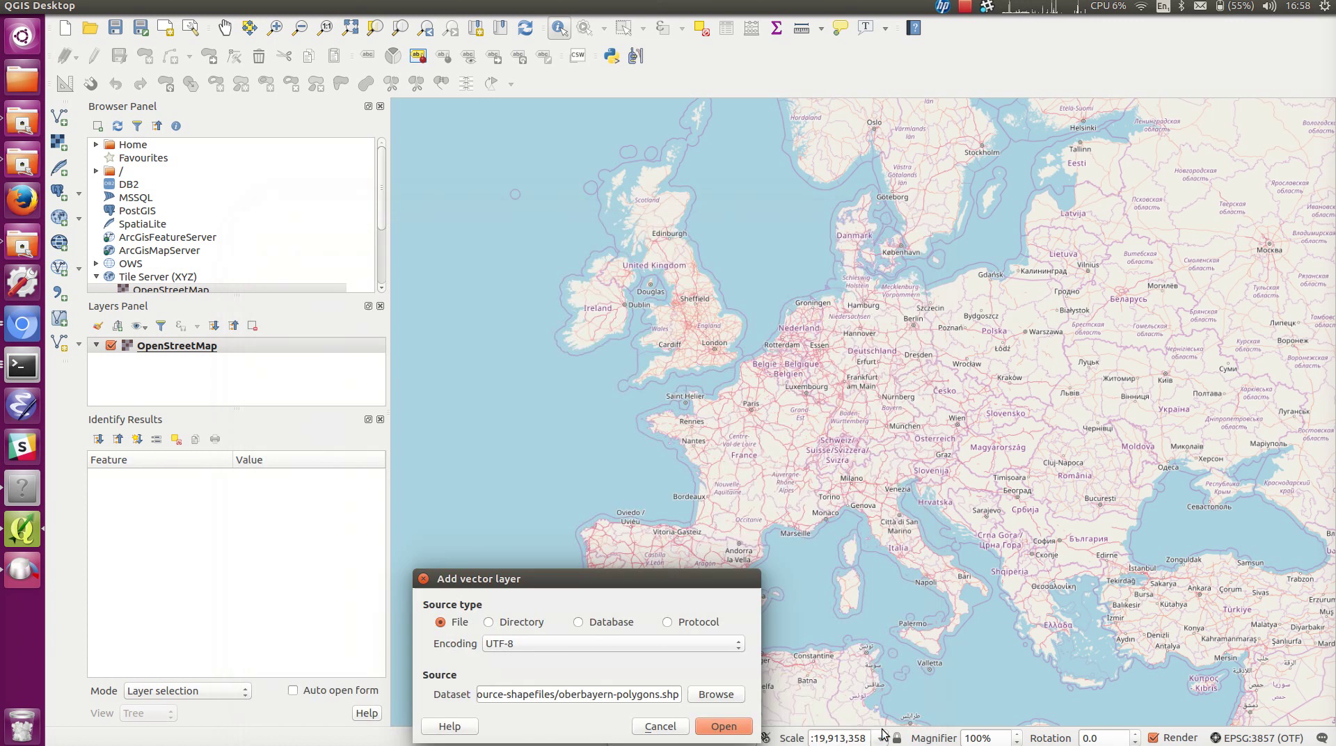
left_click(723, 726)
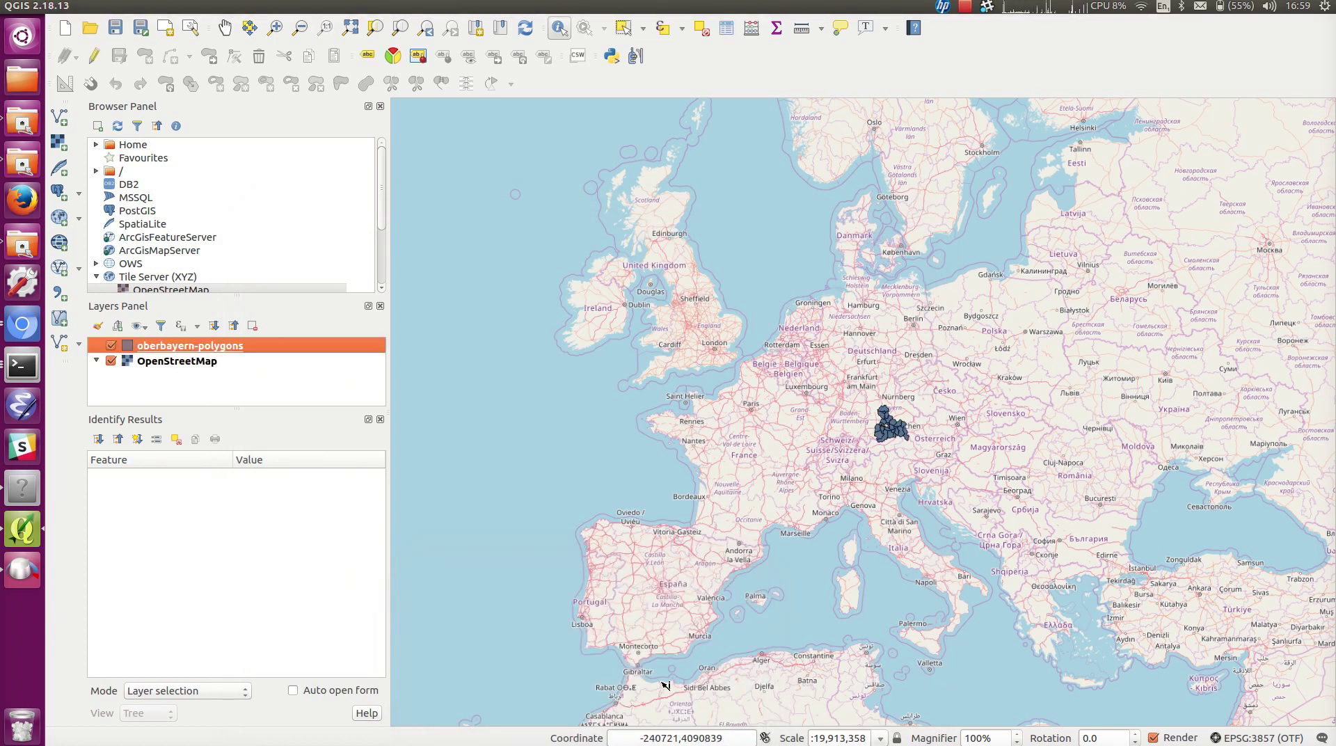
- Zoom to the oberbayern-polygons layer, then toggle the OpenStreetMap basemap off and on
right_click(204, 350)
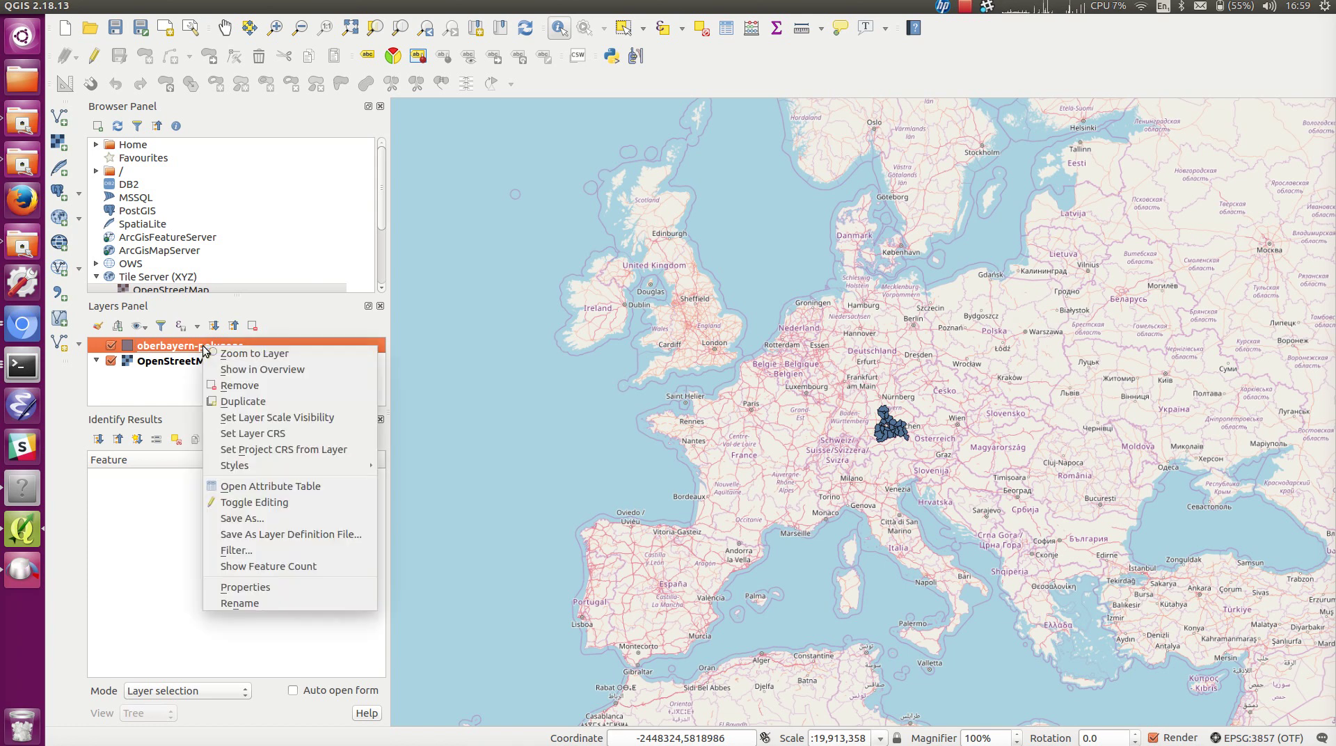
left_click(246, 353)
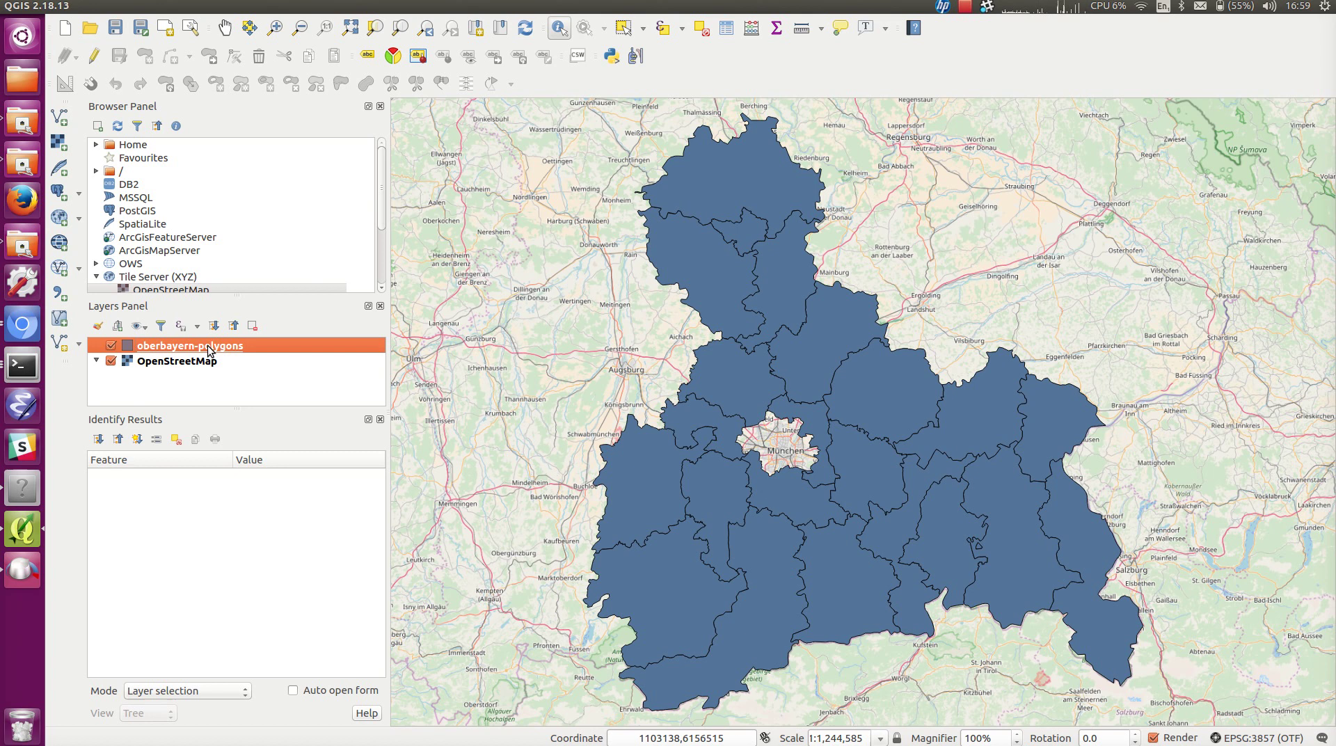
left_click(111, 361)
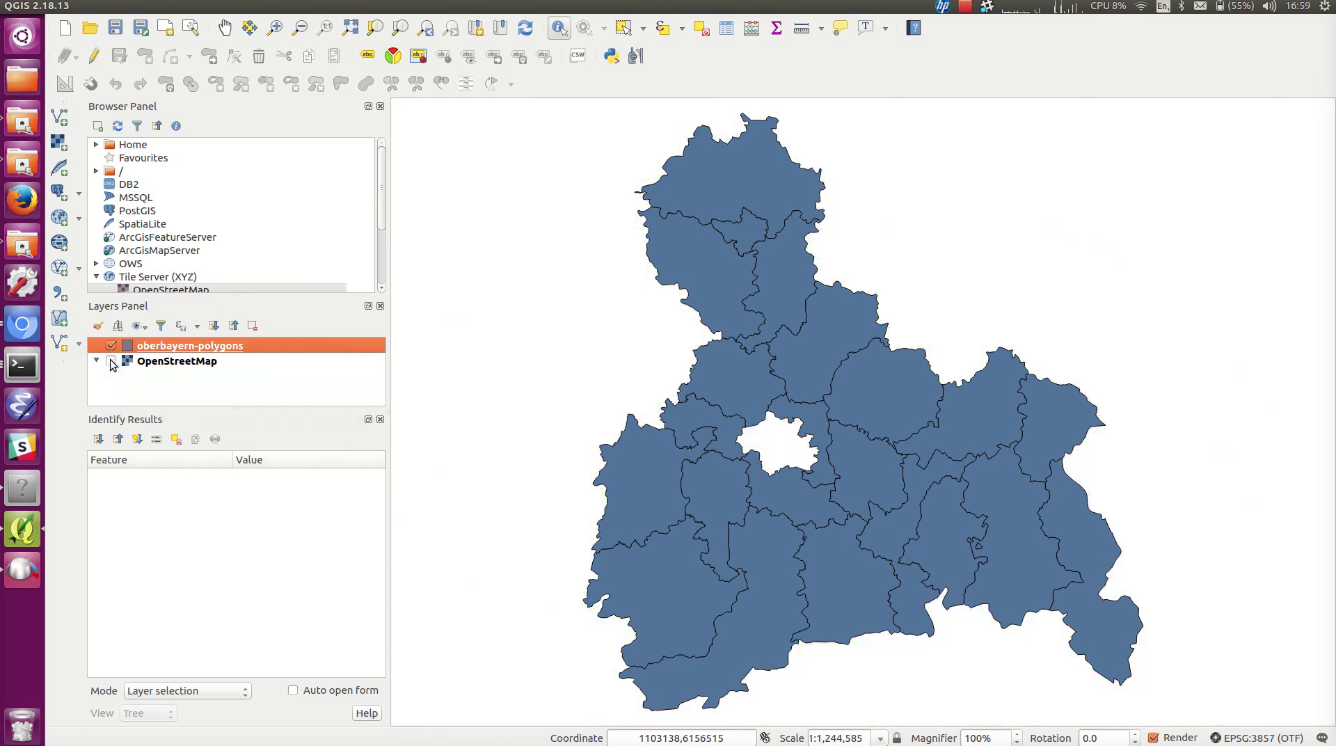
left_click(111, 361)
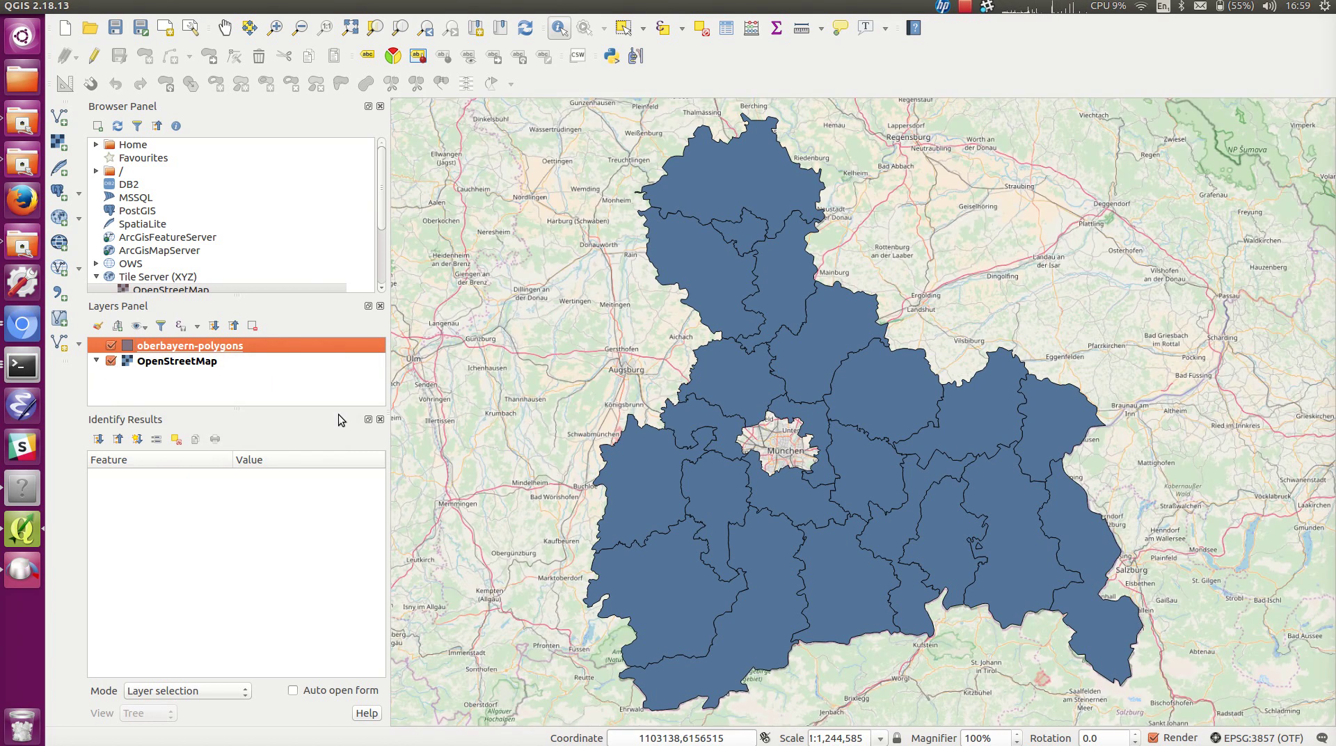
- Set the oberbayern-polygons style transparency to 57% in Layer Properties
right_click(237, 345)
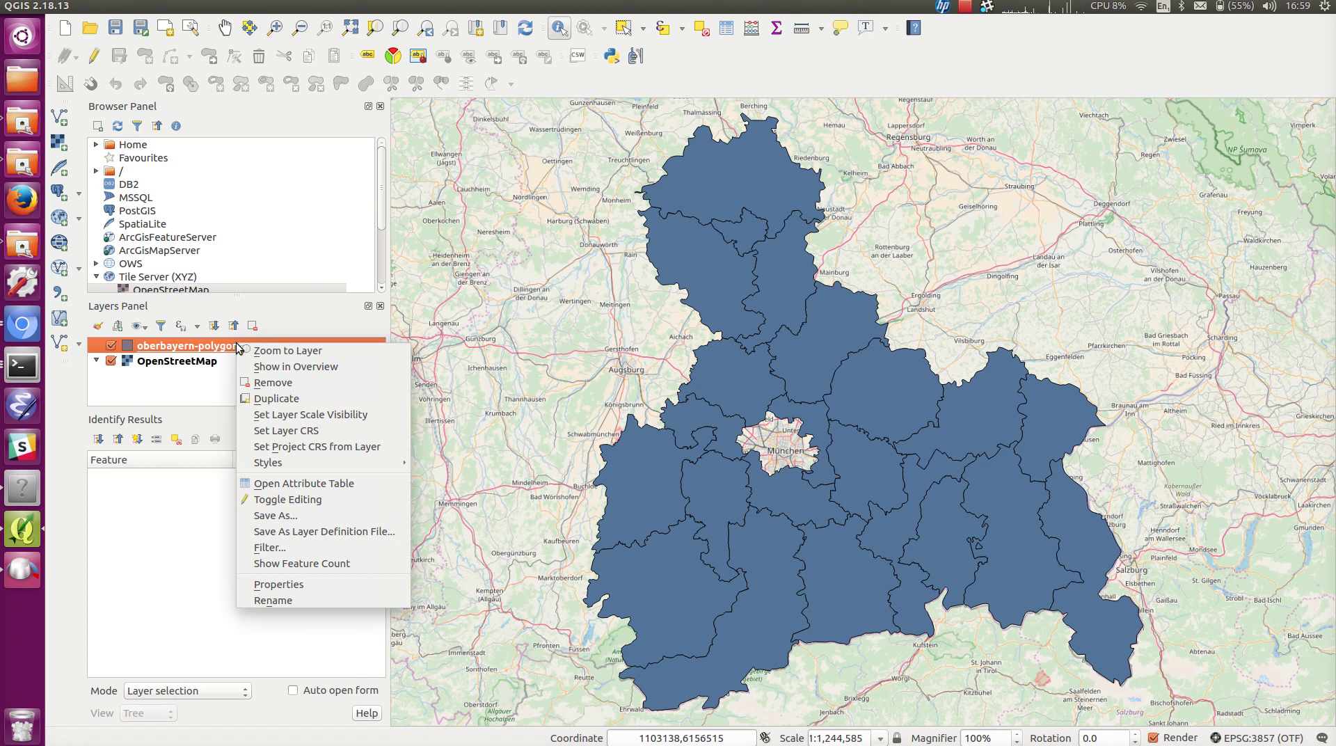
left_click(305, 584)
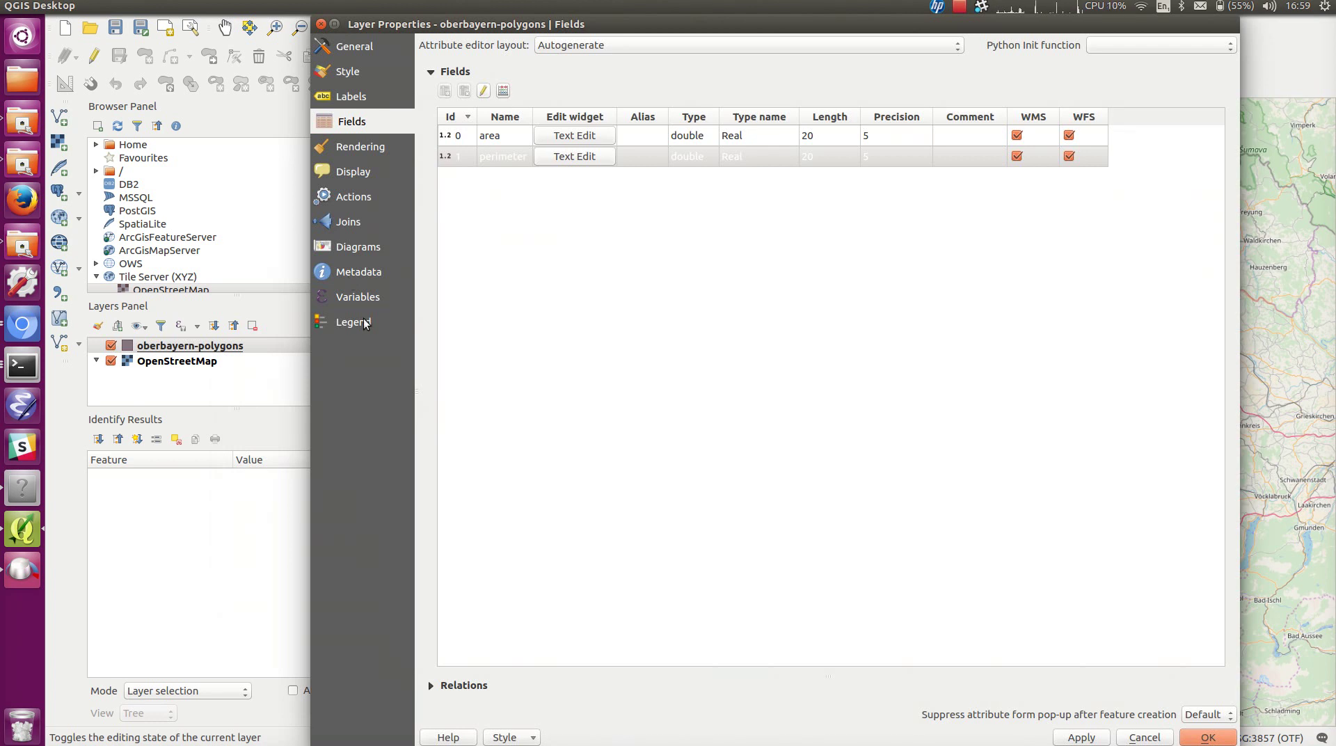
left_click(347, 71)
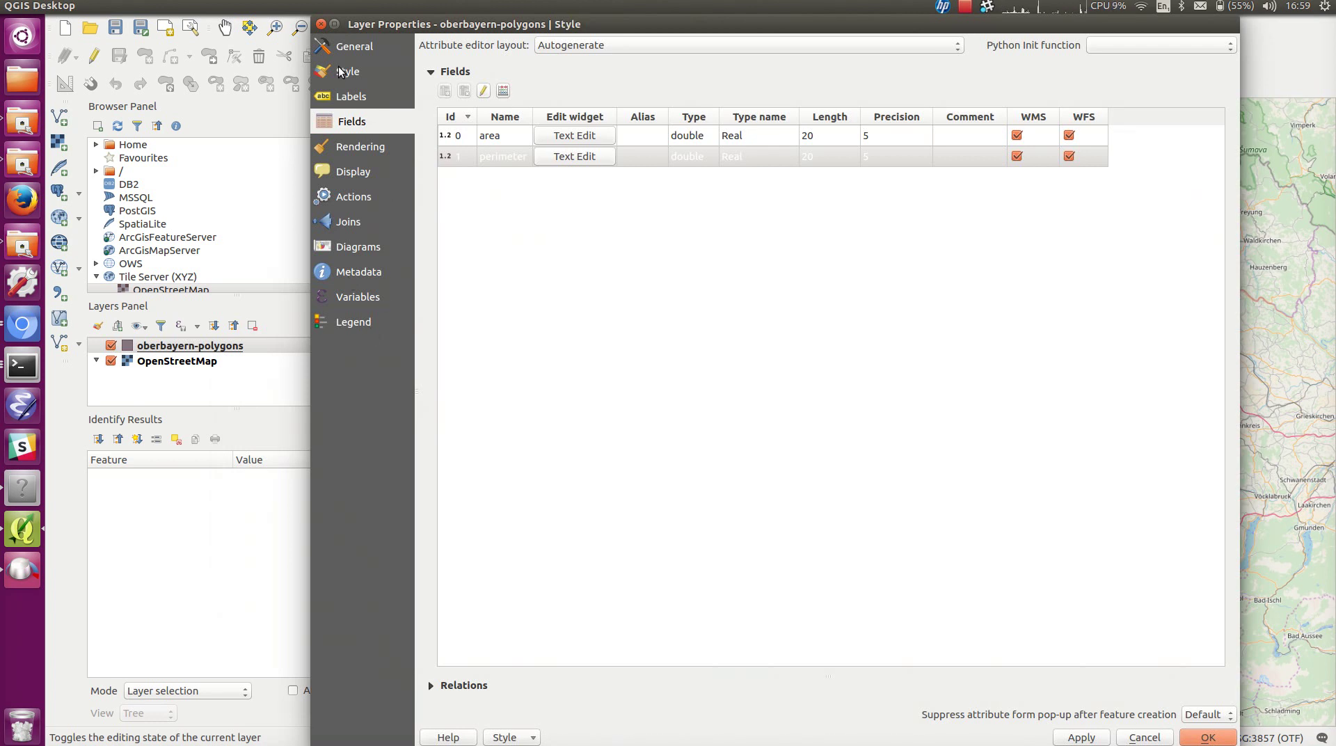
left_click_drag(514, 190, 925, 192)
left_click(1201, 739)
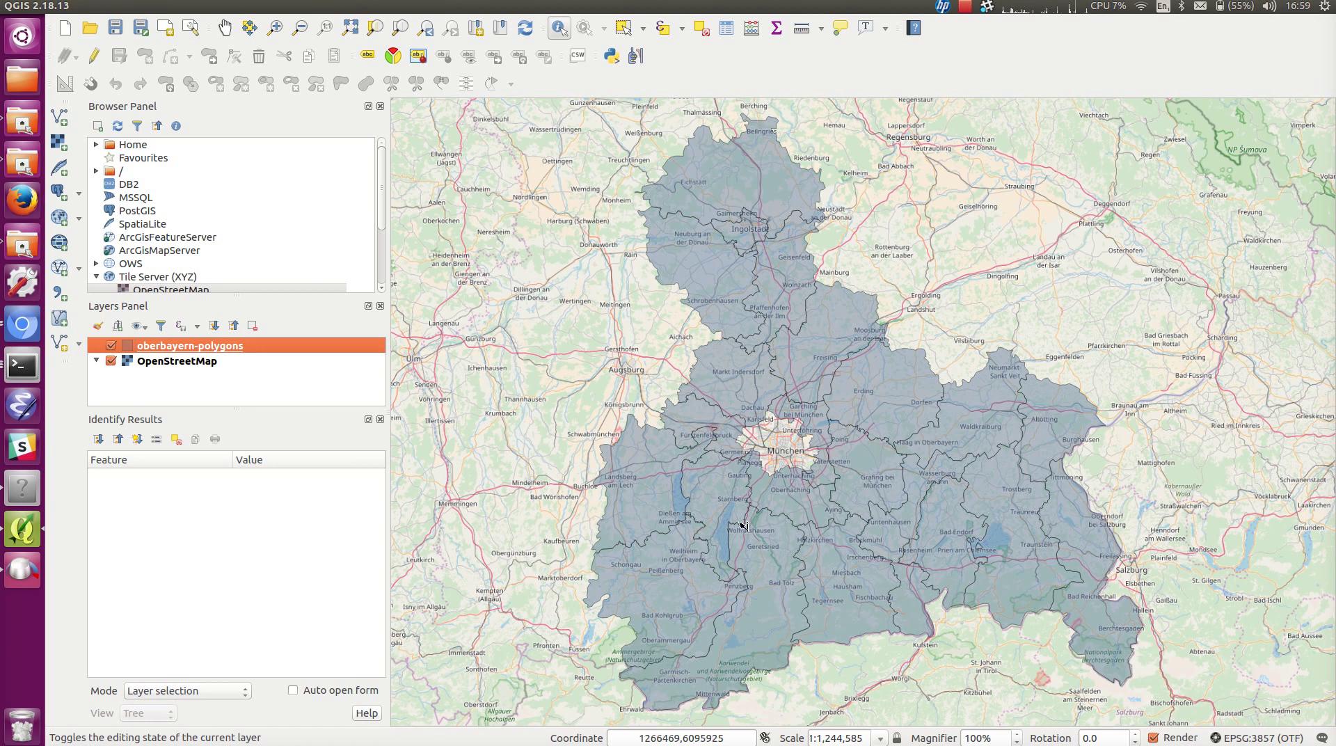
- Identify Landsberg, Traunstein, Mühldorf, Erding and Ebersberg, ending on Ebersberg (area 0.06634, perimeter 1.67258)
left_click(651, 505)
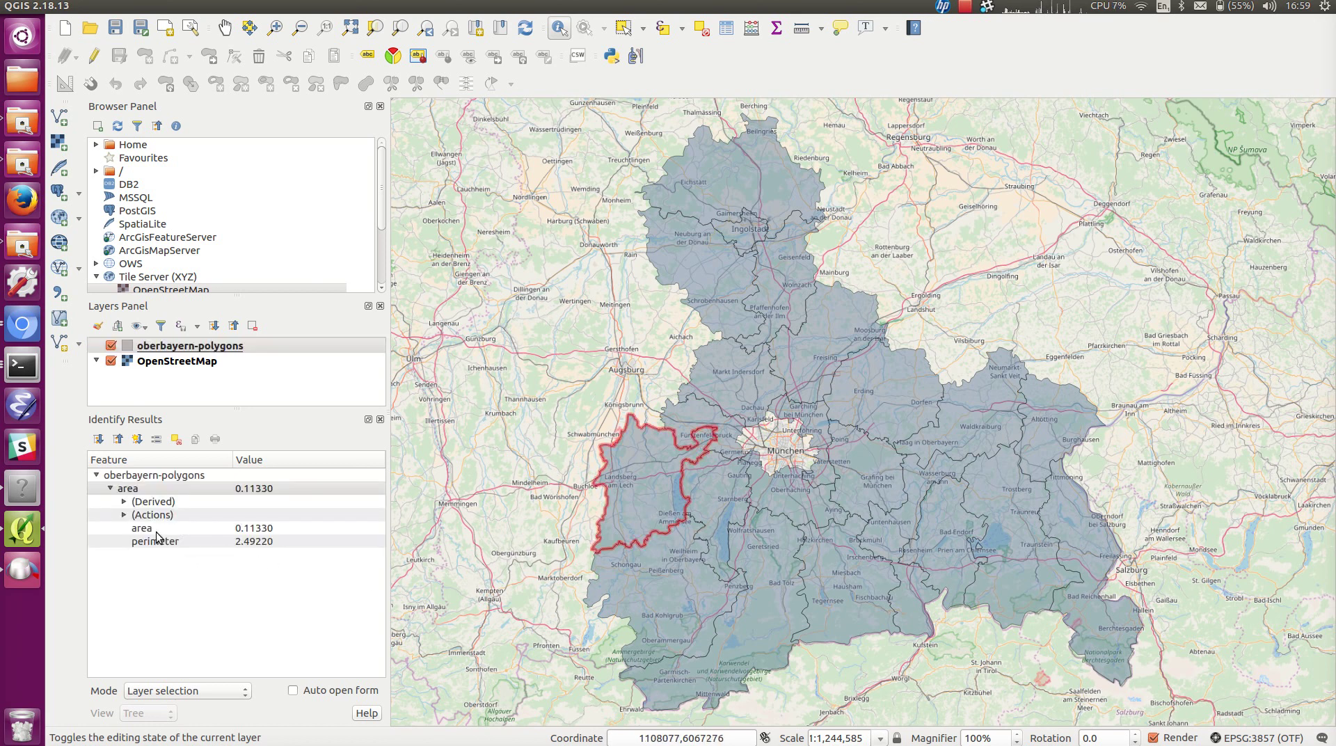
left_click(765, 556)
left_click(870, 485)
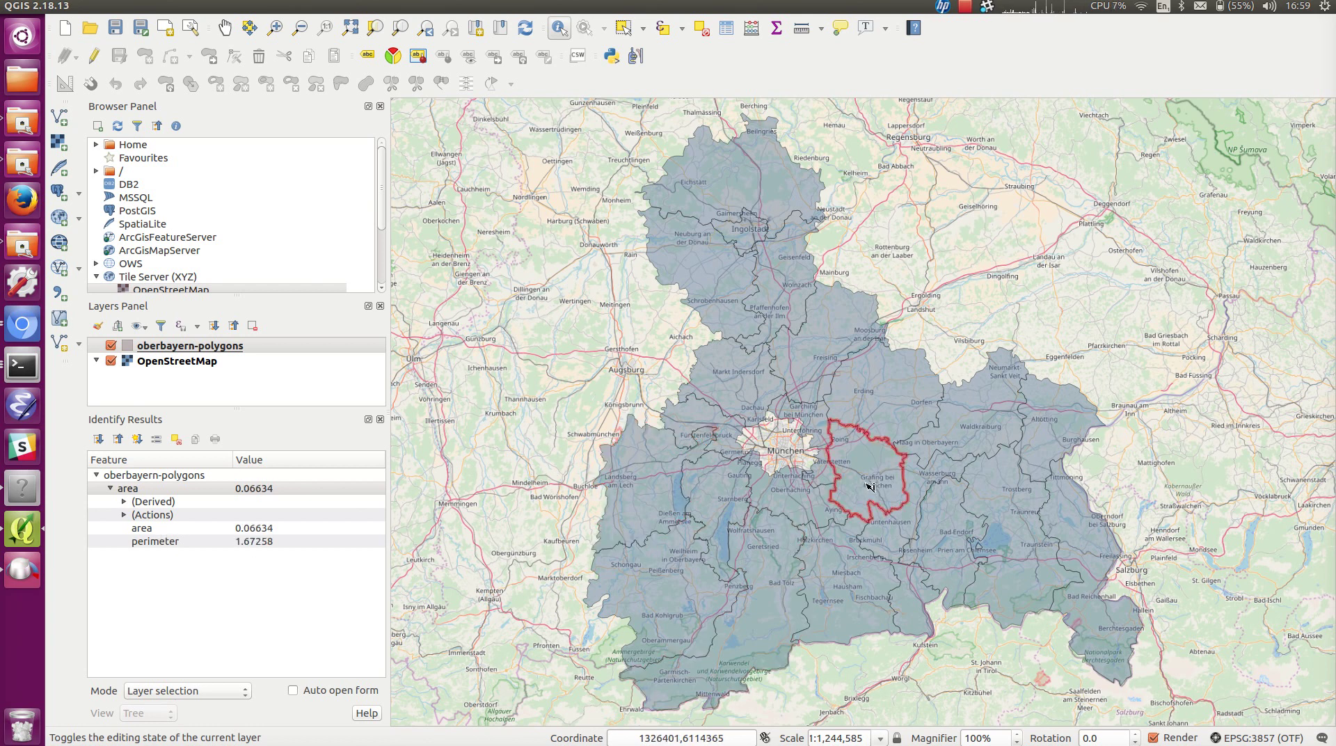
left_click(1002, 501)
left_click(898, 426)
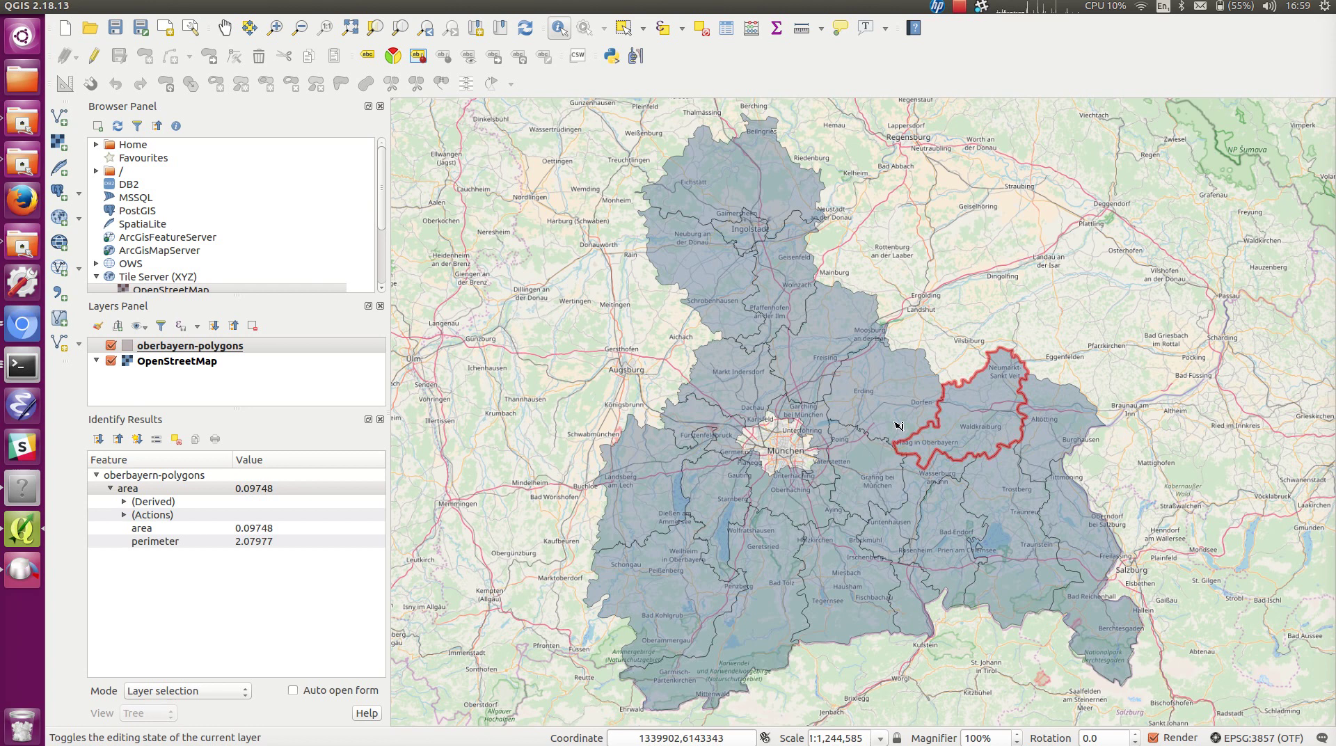
left_click(887, 410)
left_click(870, 480)
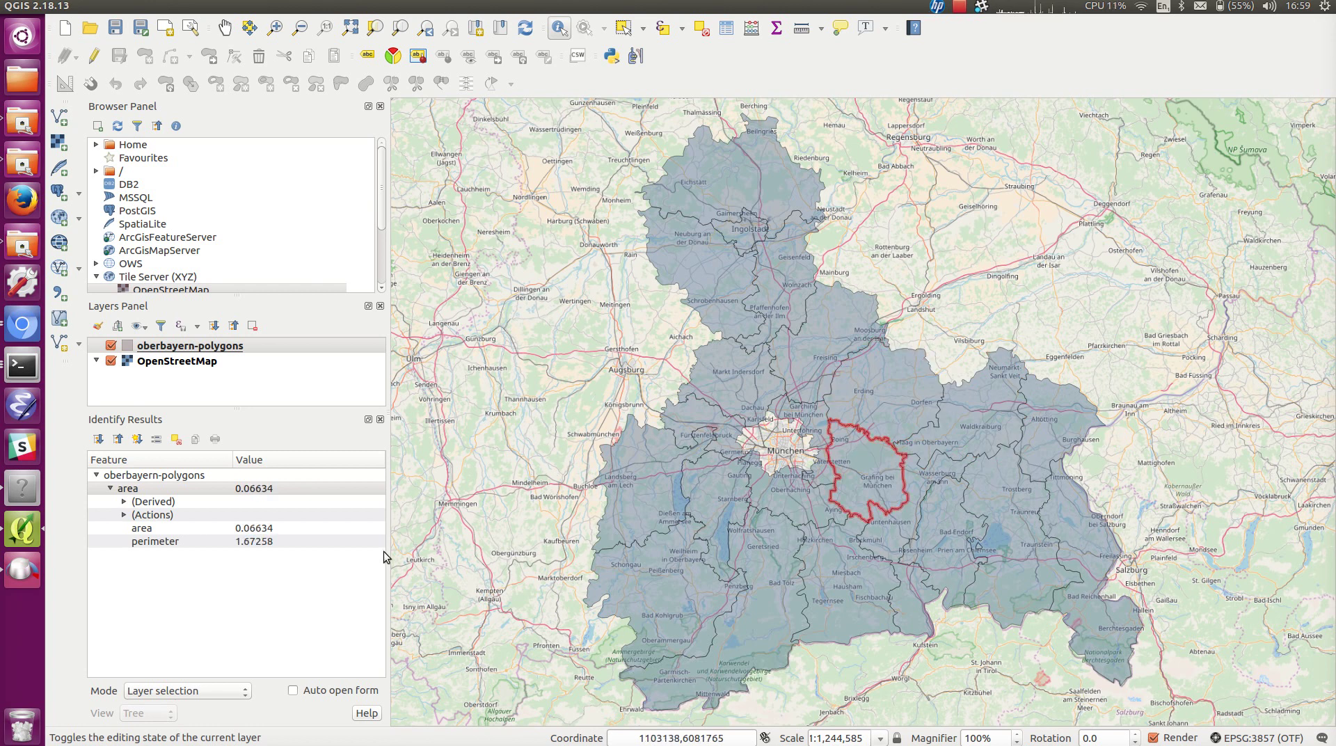
- Open the layer's Fields properties, switch on editing, and move the dialog aside
right_click(187, 350)
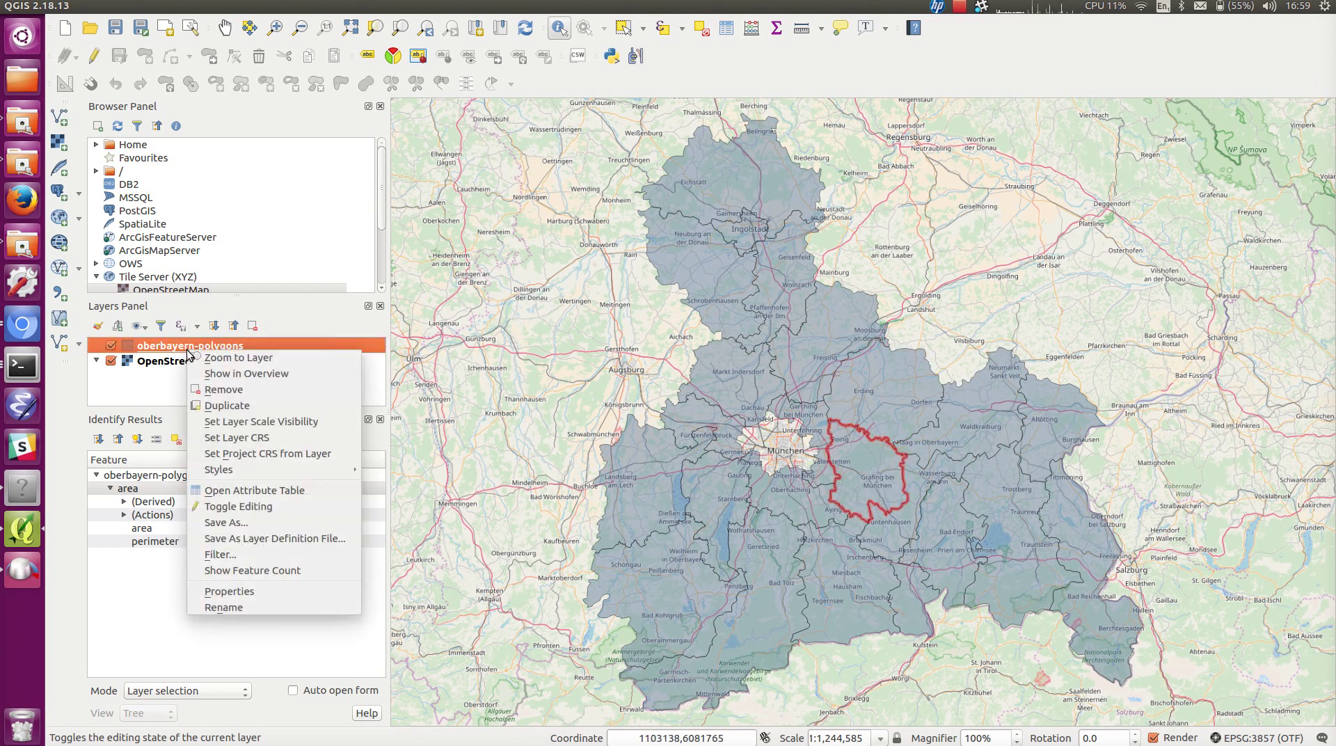
left_click(259, 590)
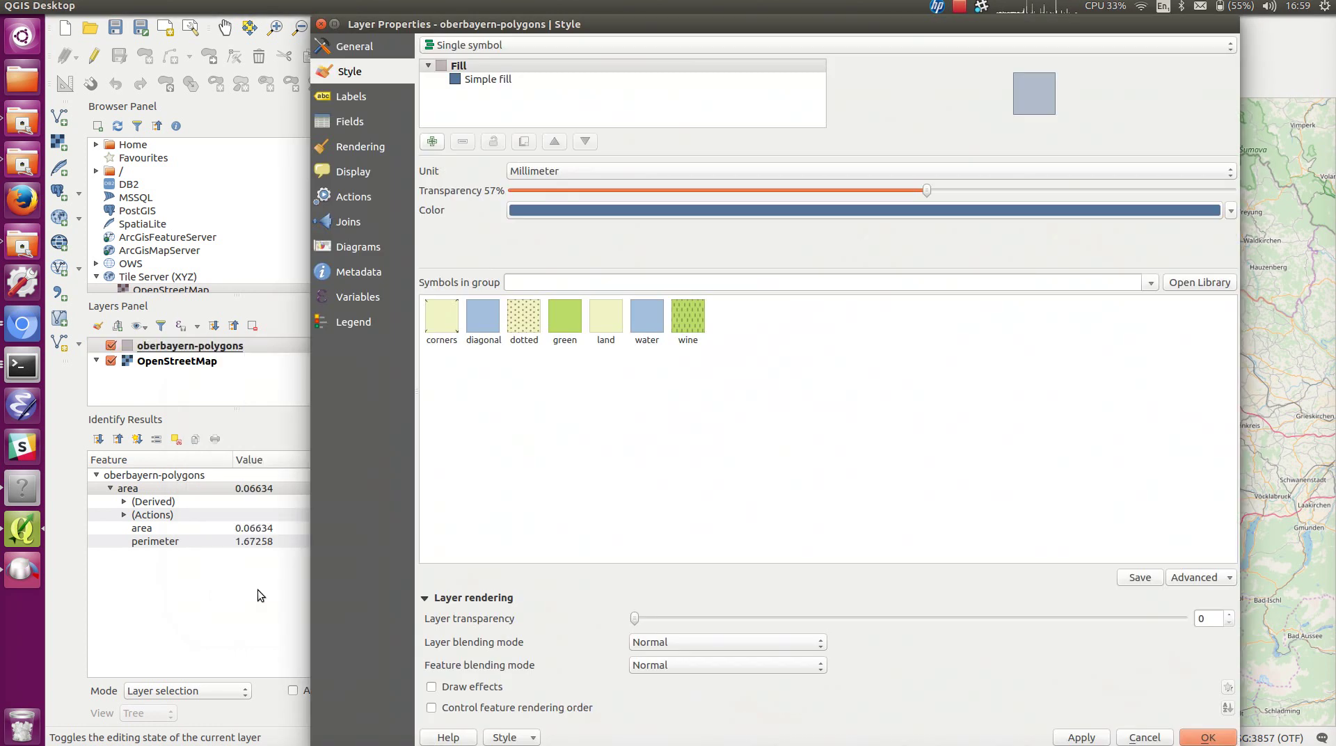
left_click(351, 122)
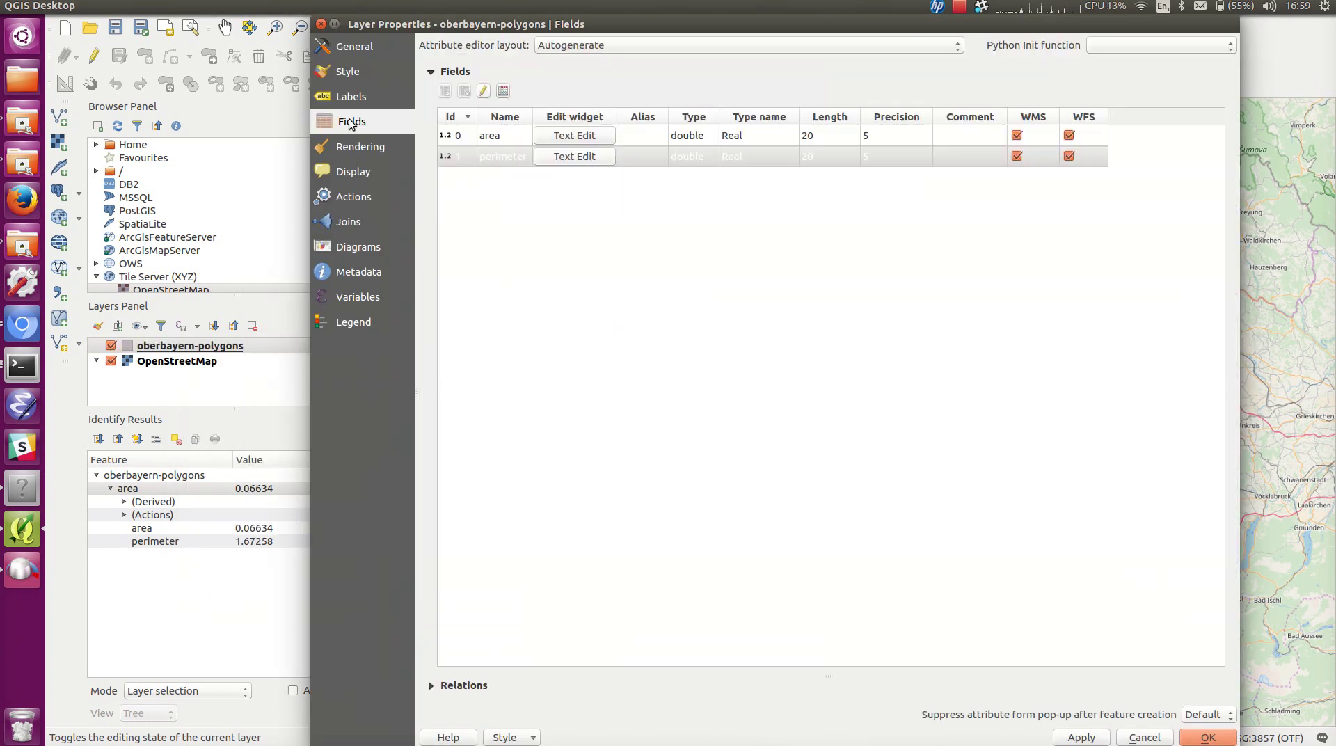
left_click(485, 94)
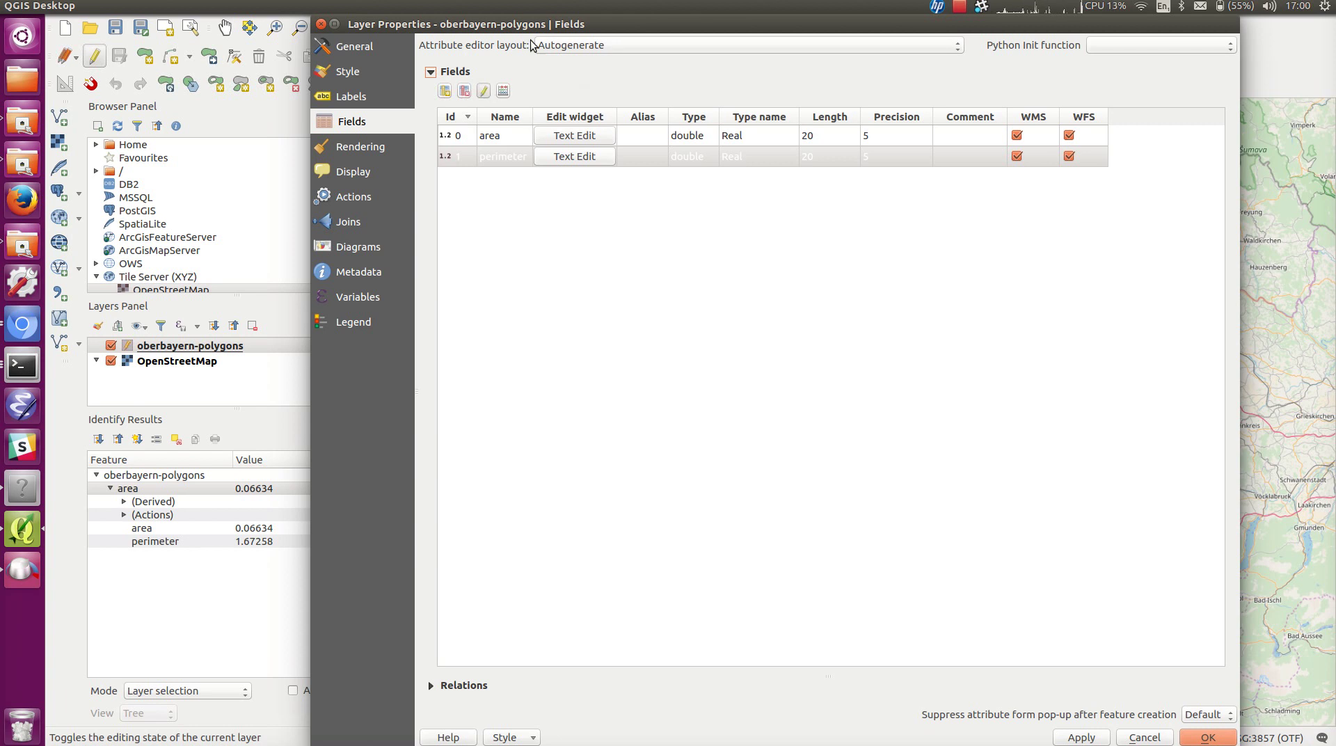
left_click_drag(540, 24, 569, 23)
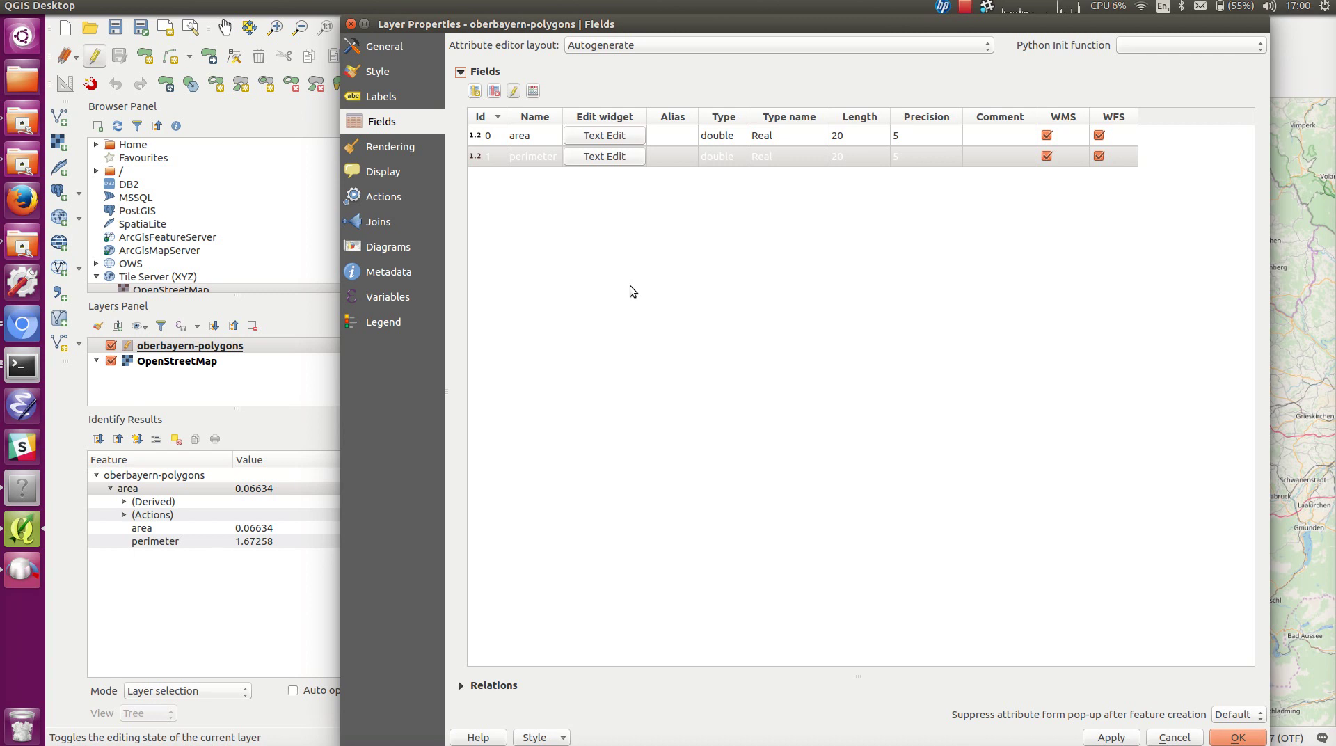
- Add a whole-number field named area_id with length 3 and confirm Layer Properties
left_click(475, 92)
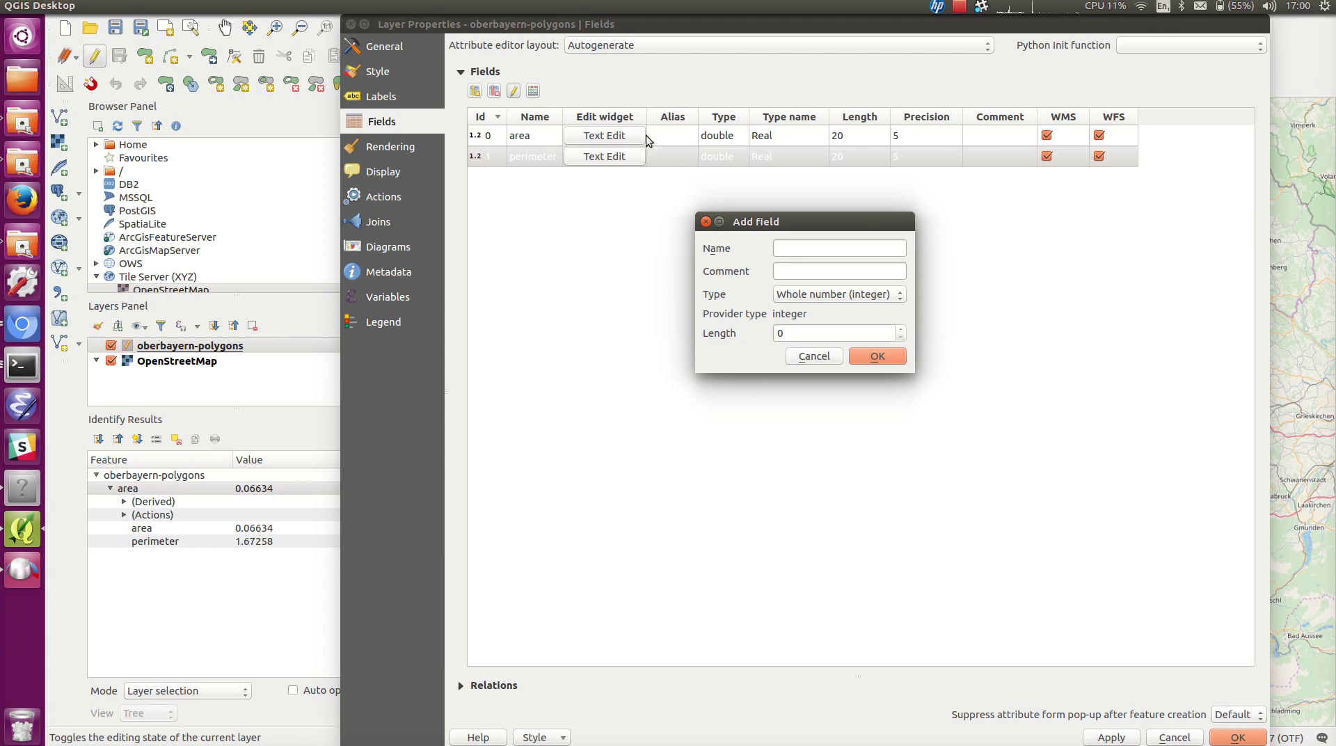
left_click(798, 246)
type("a")
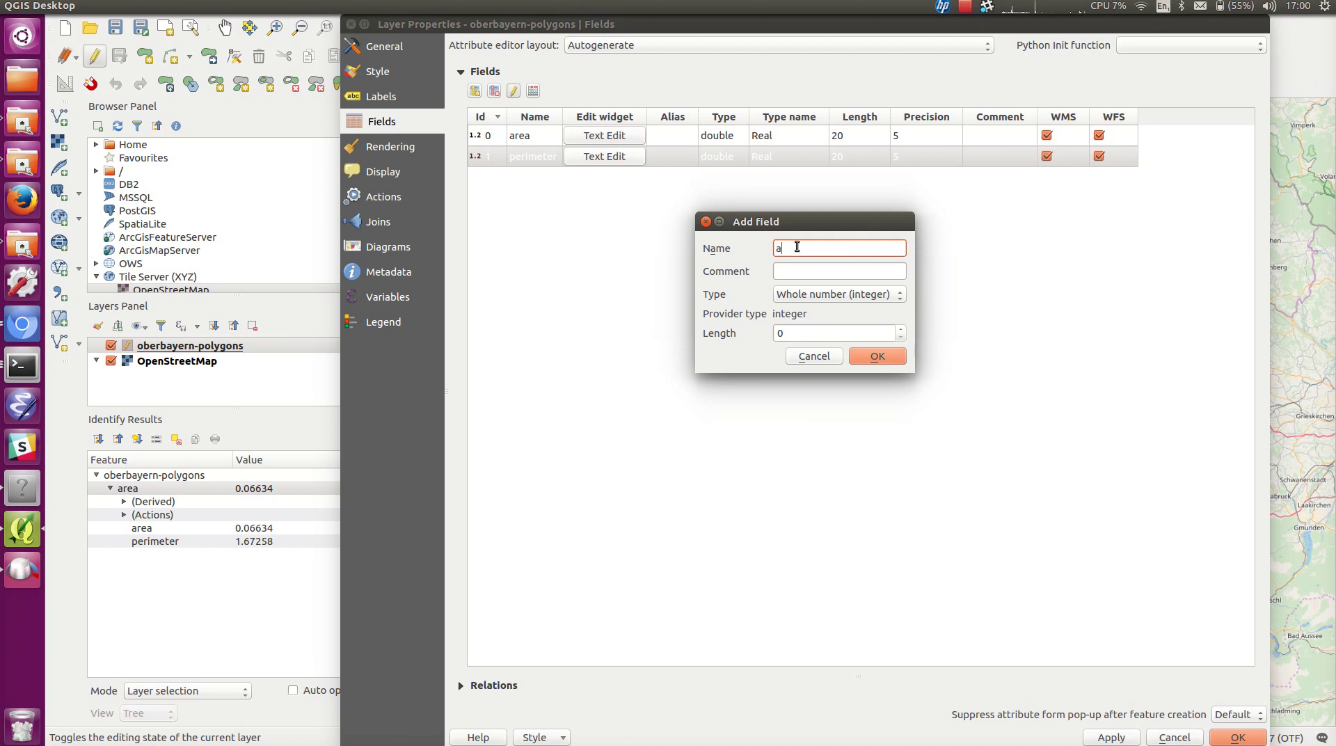
type("rea_id")
left_click(838, 295)
left_click(838, 295)
left_click(899, 328)
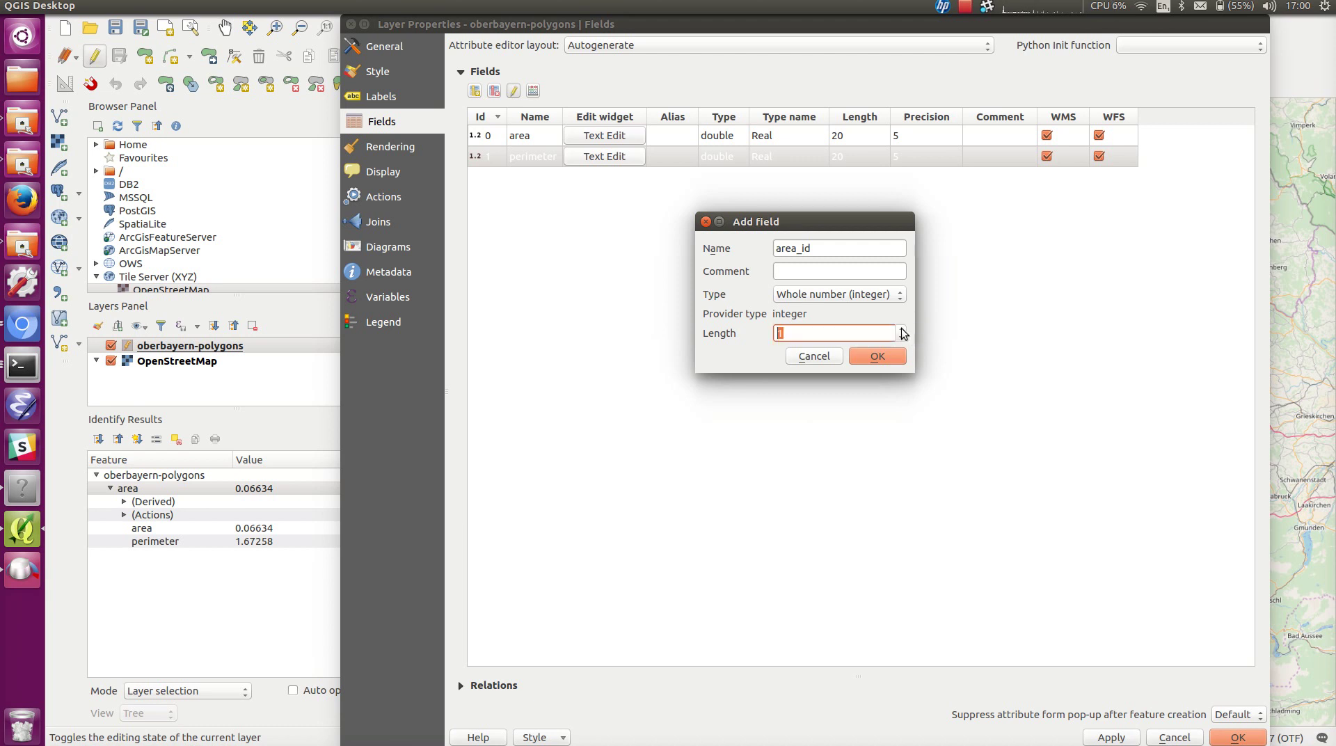
left_click(901, 328)
left_click(877, 358)
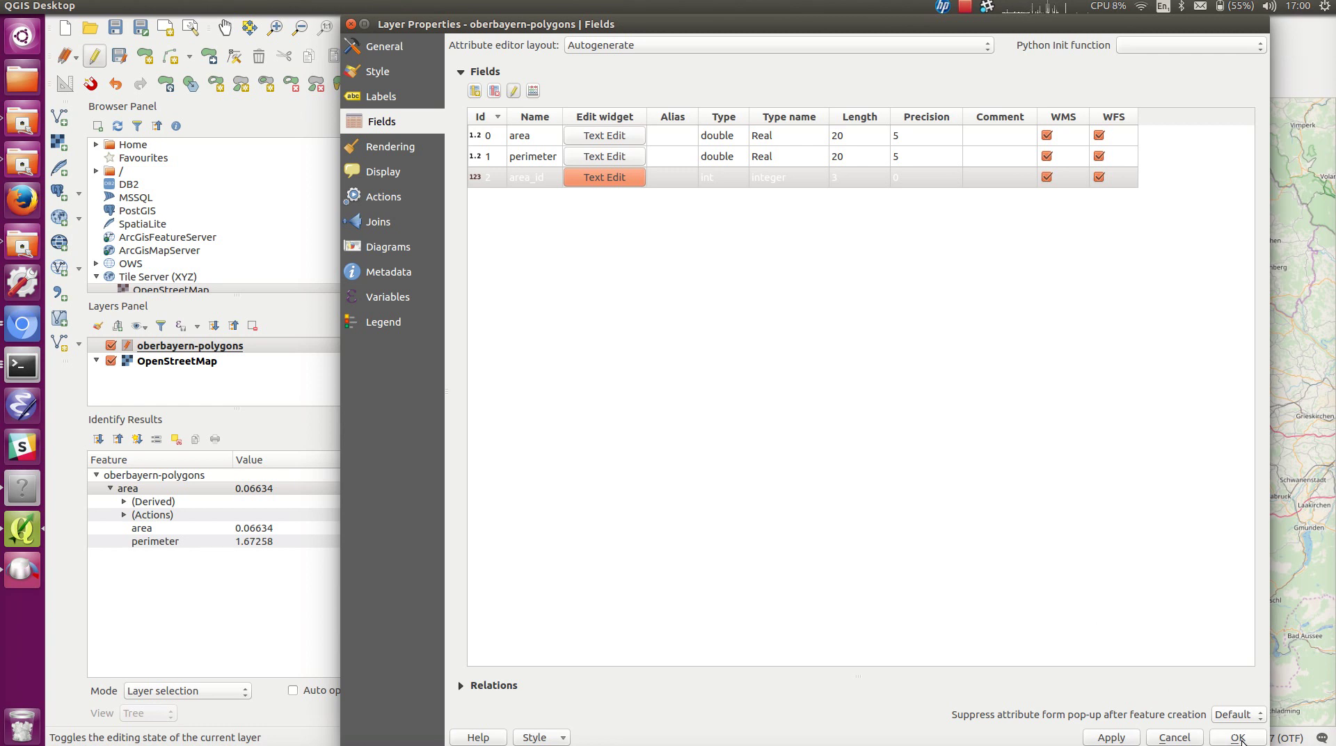
left_click(1238, 738)
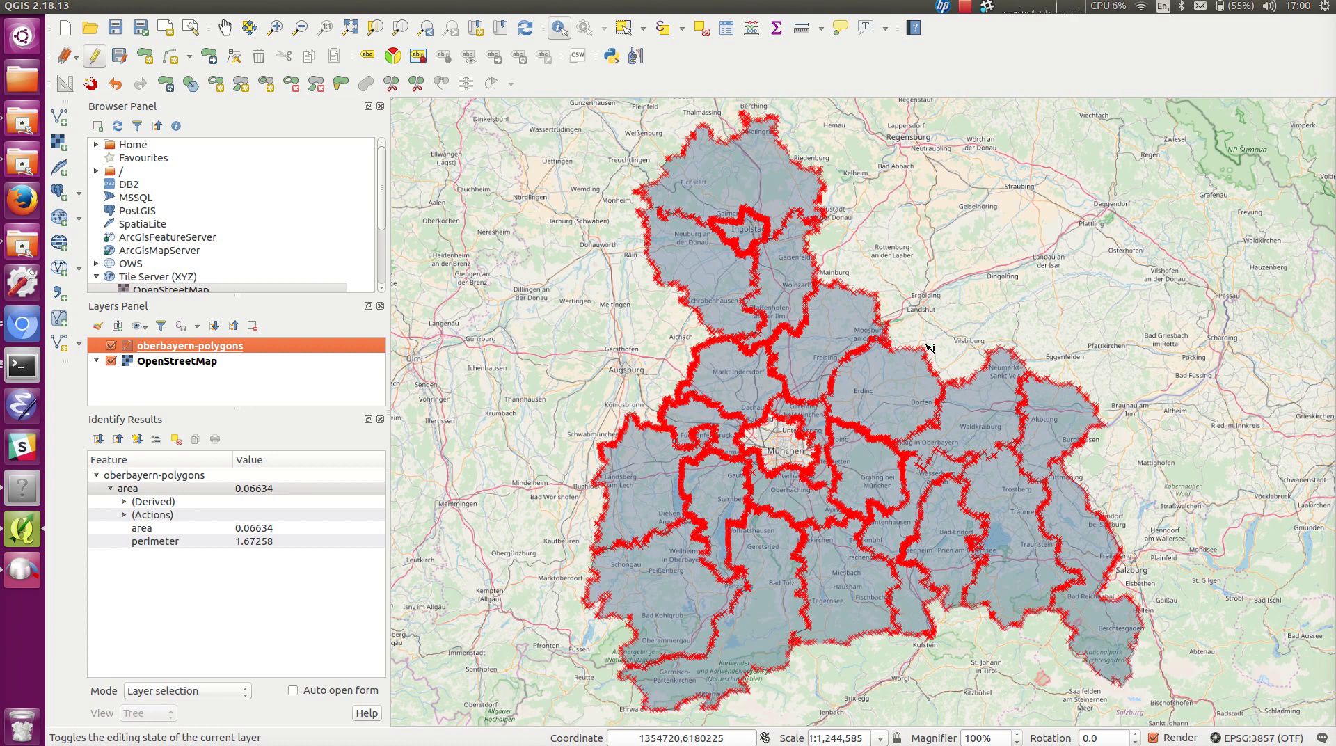
- Snap QGIS to the left half and scroll the Wikipedia Stimmkreis page
key("ctrl+super+Left")
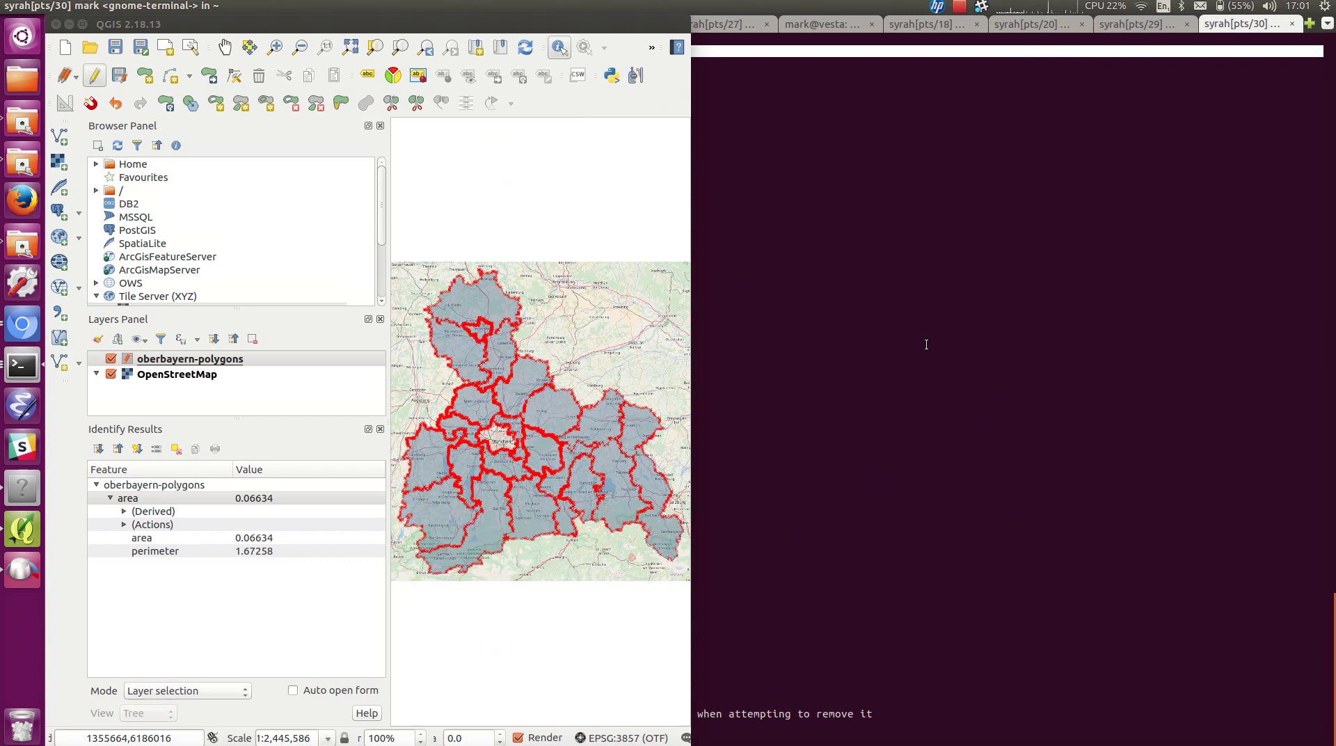
left_click(22, 324)
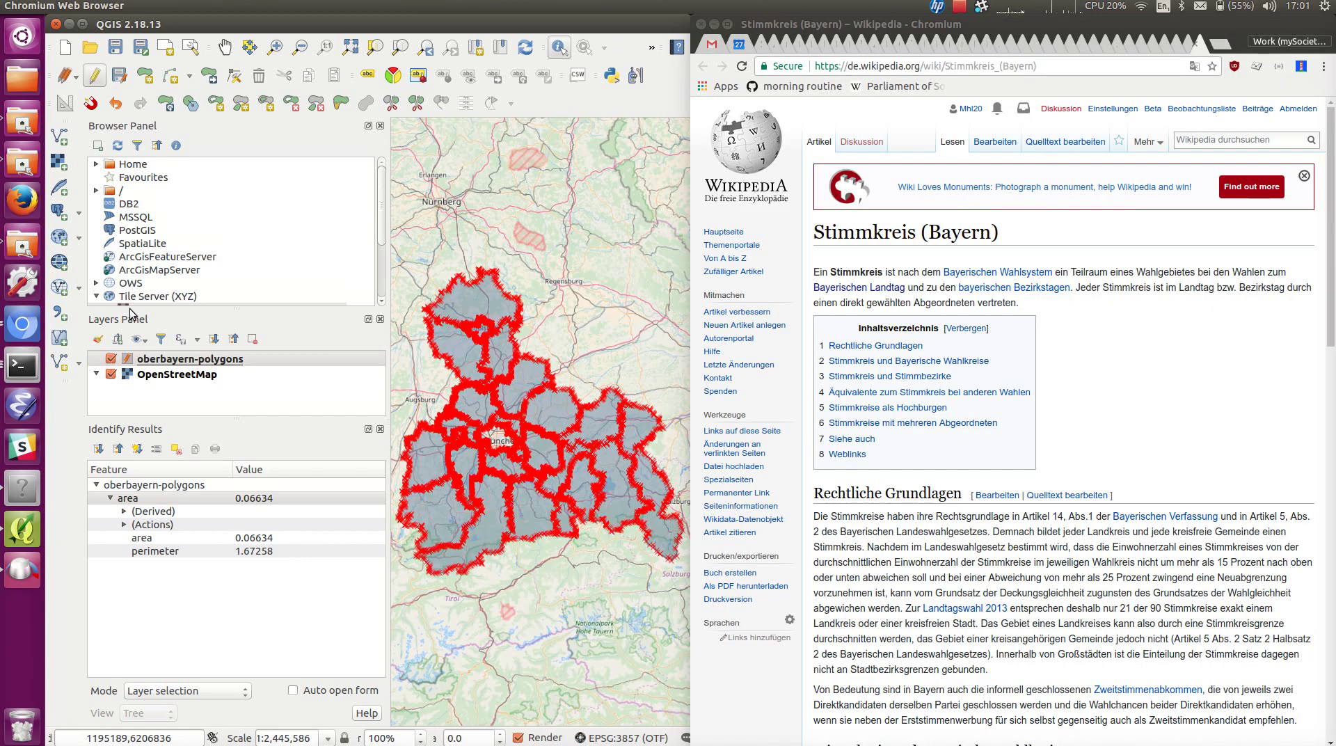
scroll(1176, 376, "down", 1)
scroll(1176, 376, "down", 15)
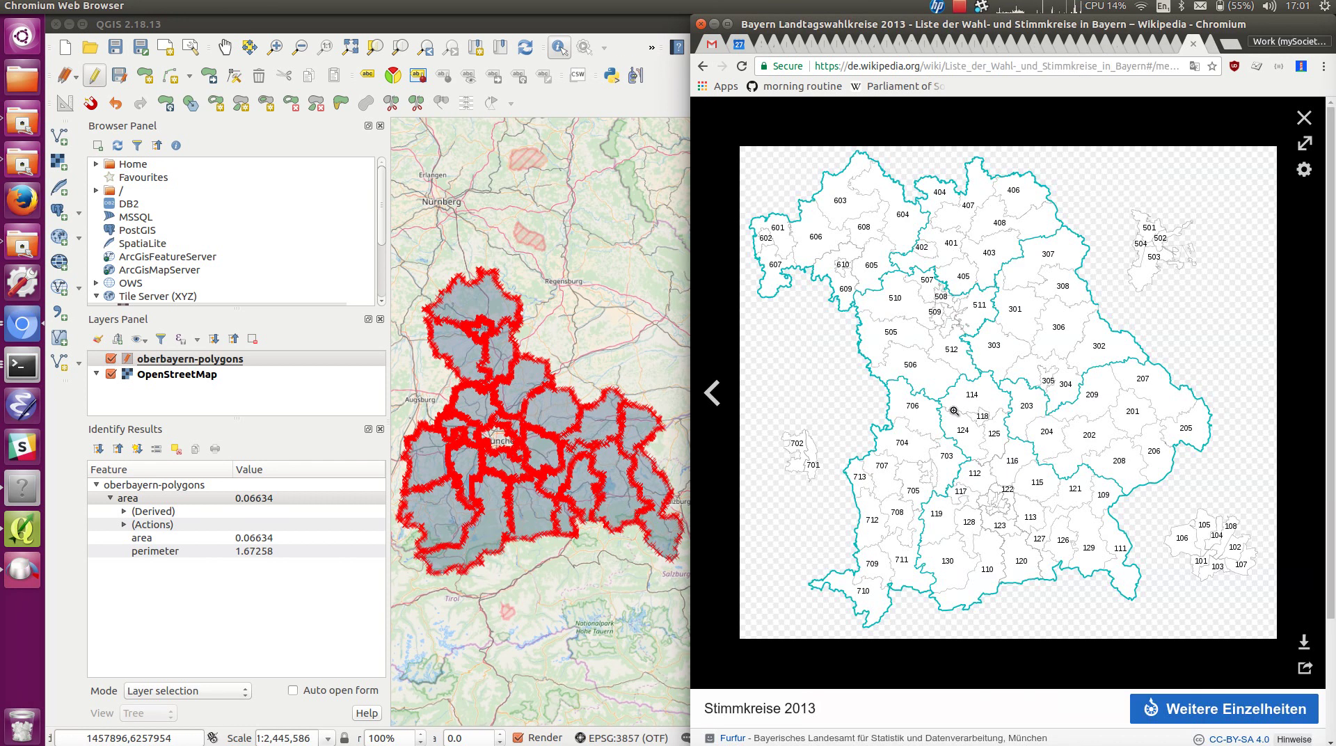
- Widen the QGIS window and move the constituency map browser to the right beside it
left_click(438, 22)
left_click_drag(437, 23, 438, 22)
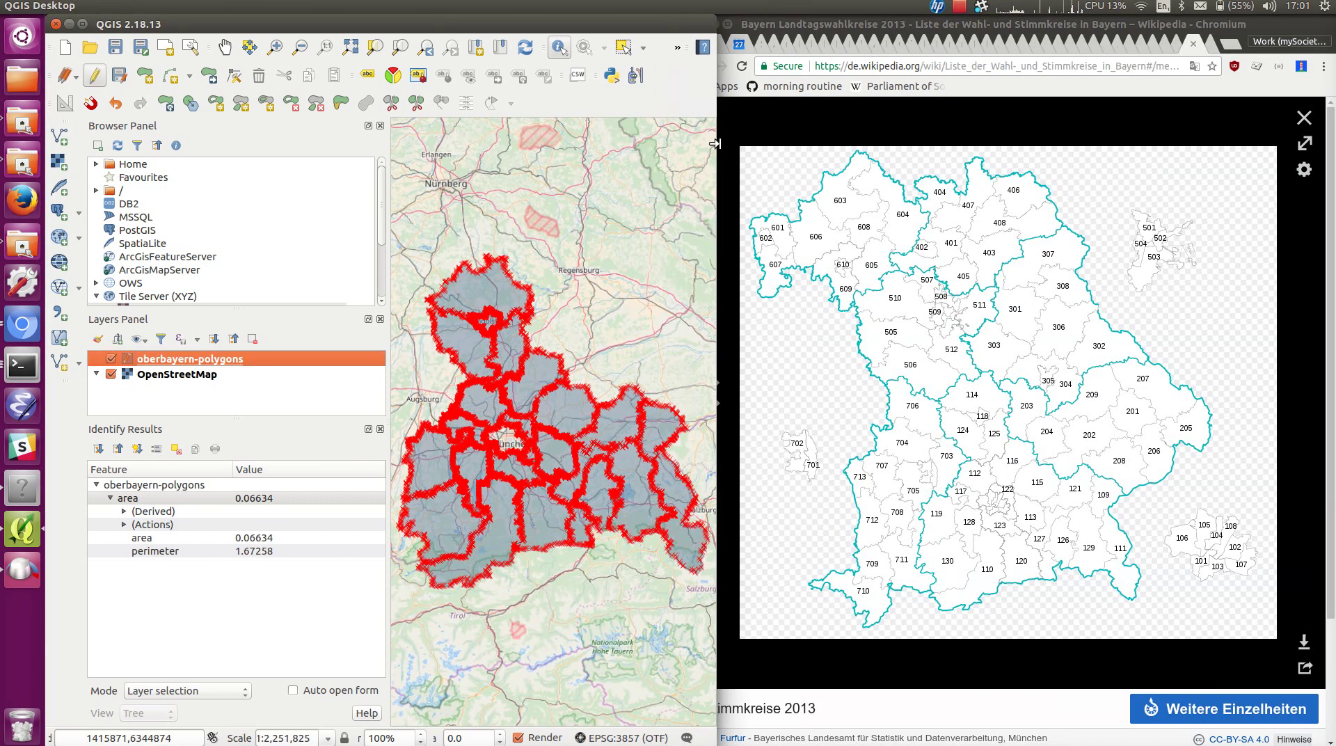
left_click_drag(716, 150, 838, 151)
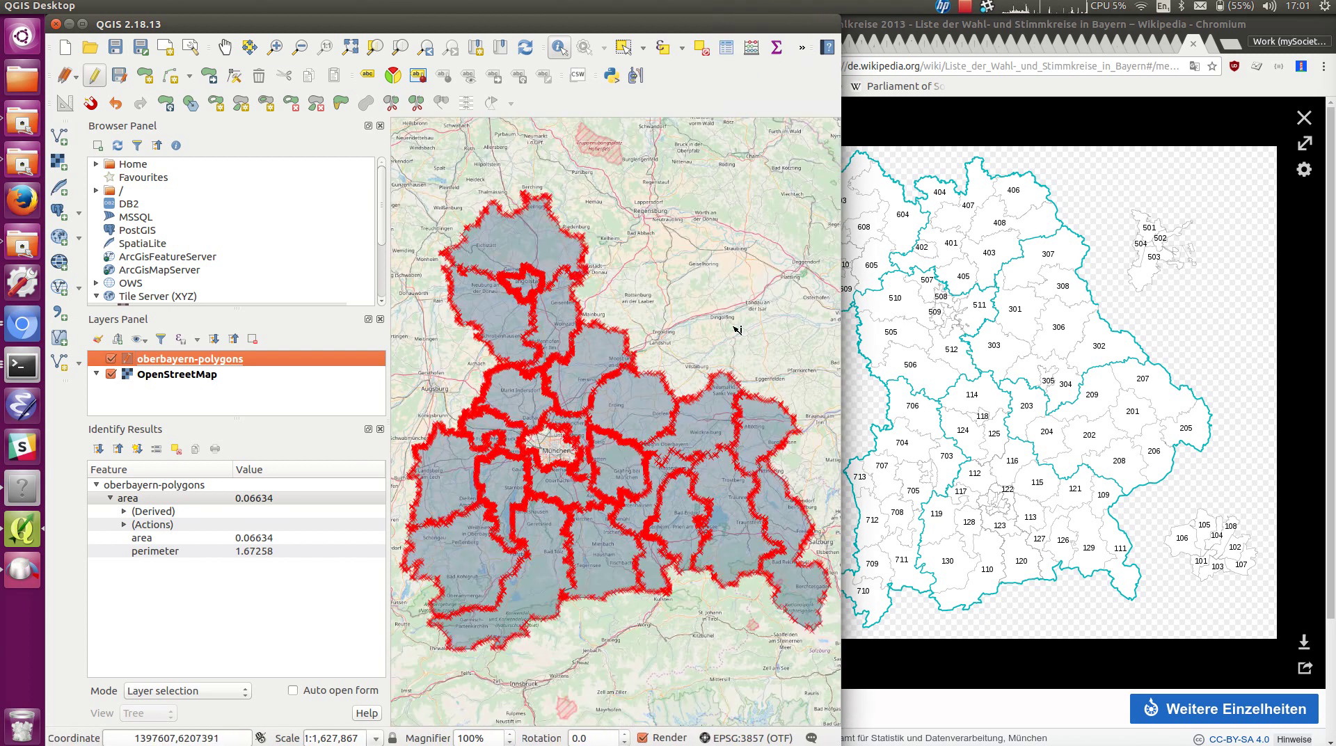
left_click(1119, 456)
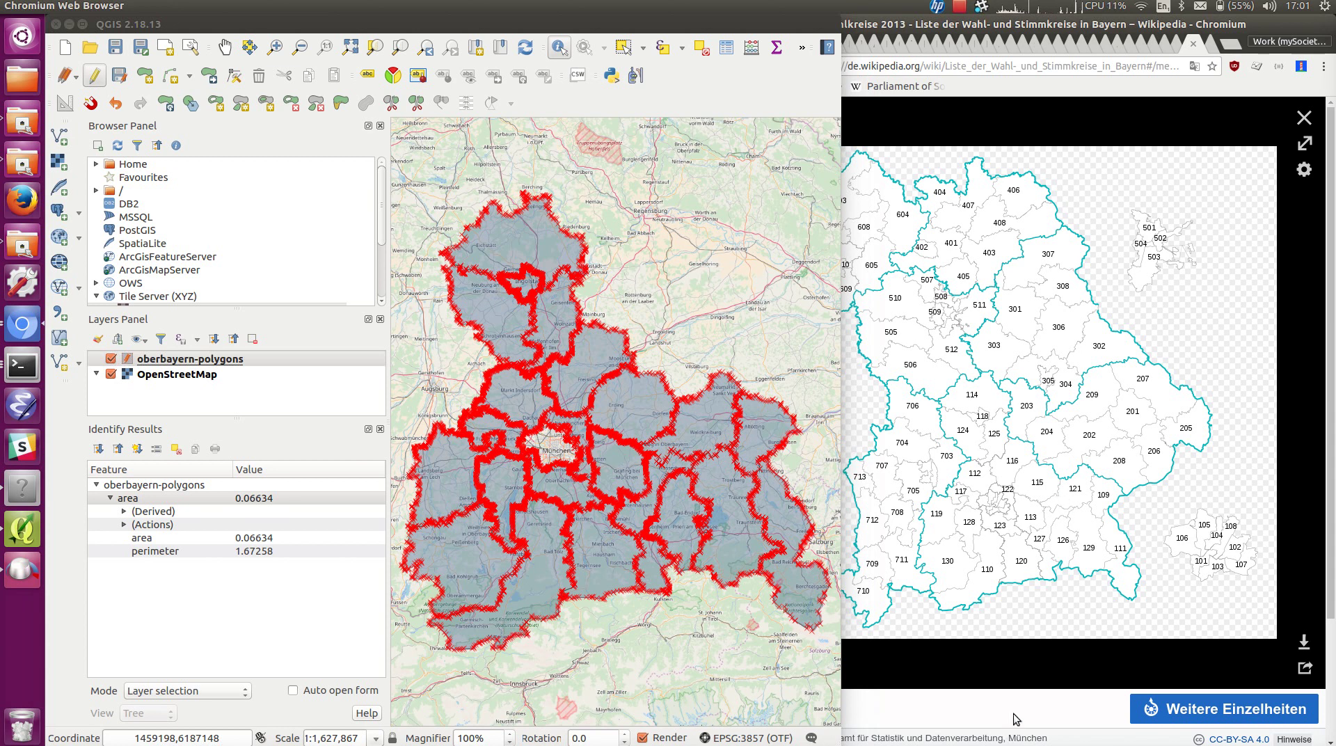
left_click(862, 25)
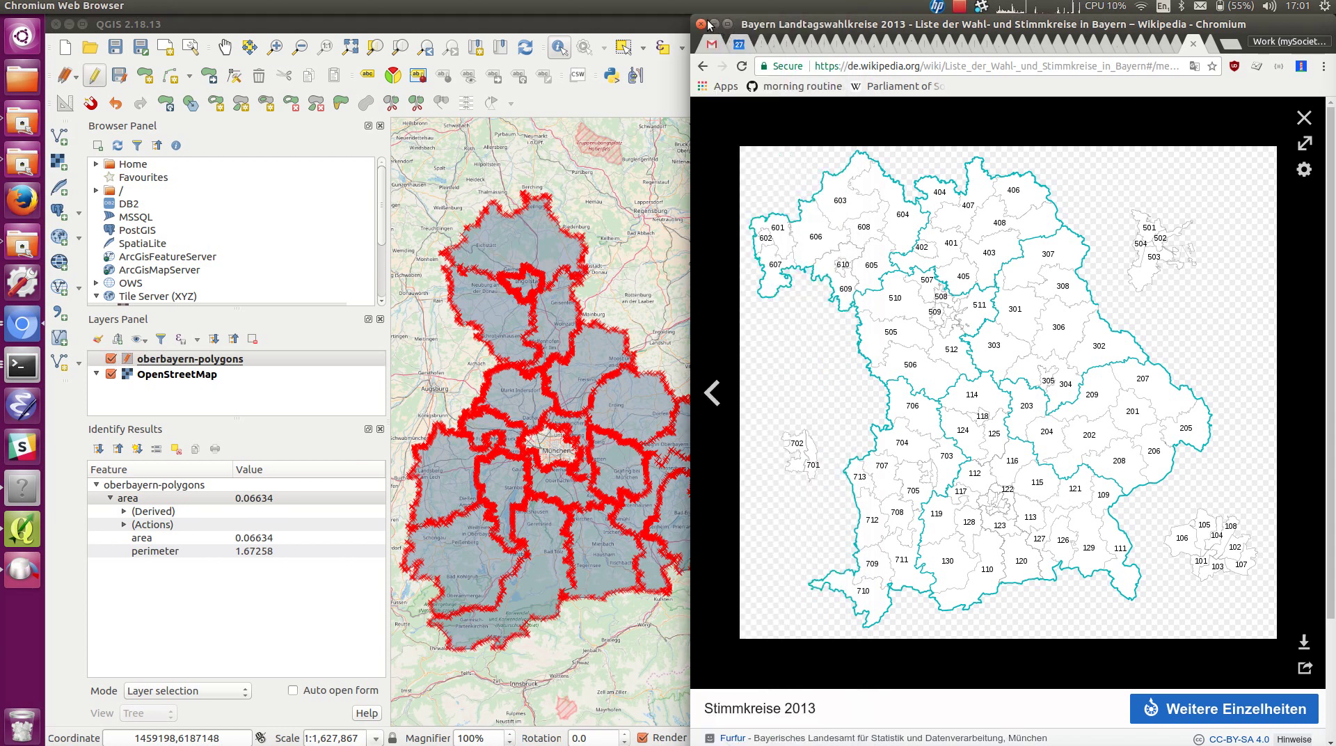
left_click_drag(692, 25, 847, 39)
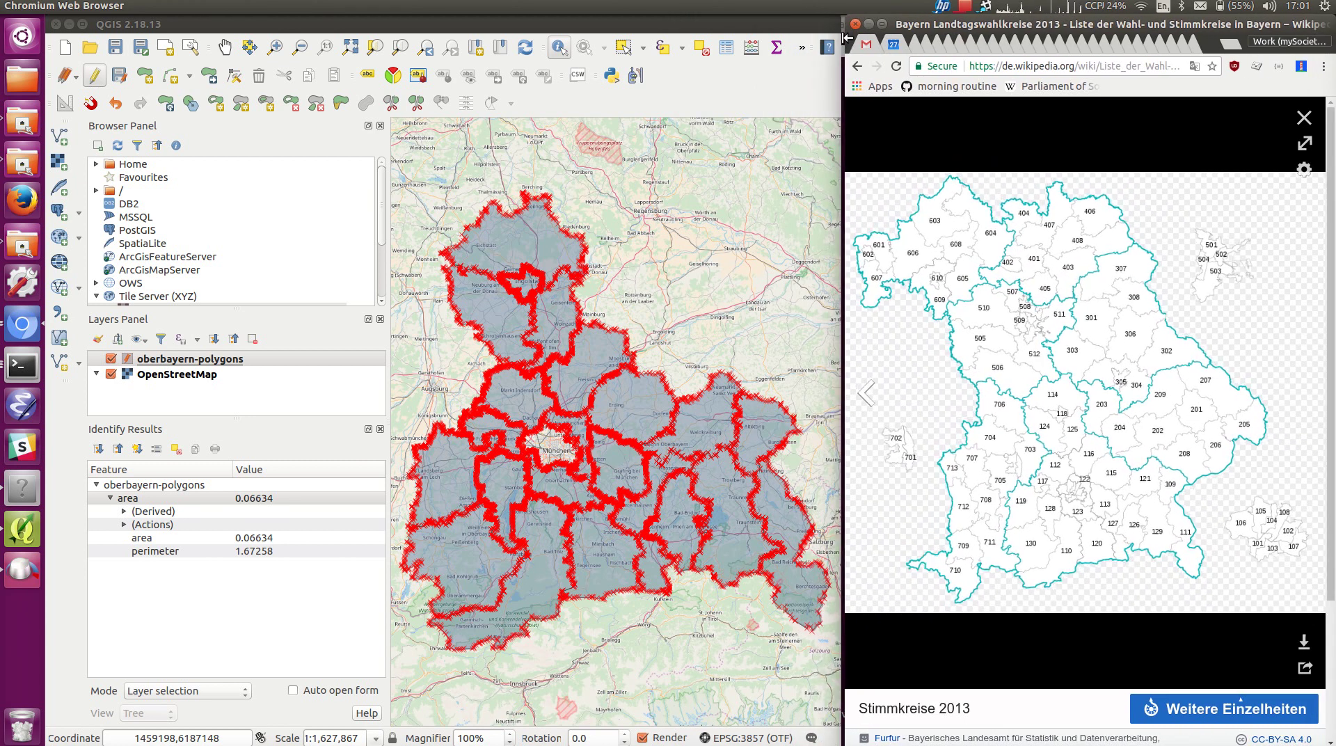
left_click(336, 493)
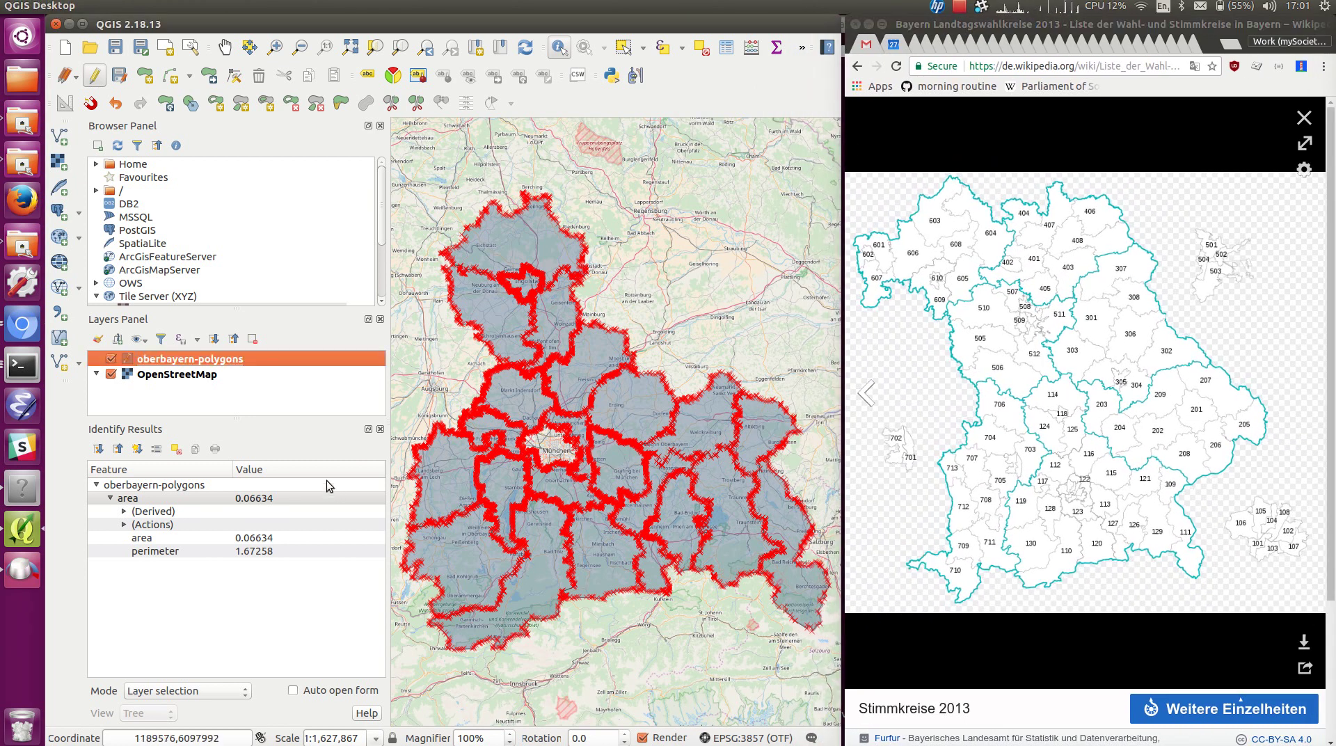
- Open the oberbayern-polygons attribute table, moving it off the constituency map and narrowing it
right_click(188, 364)
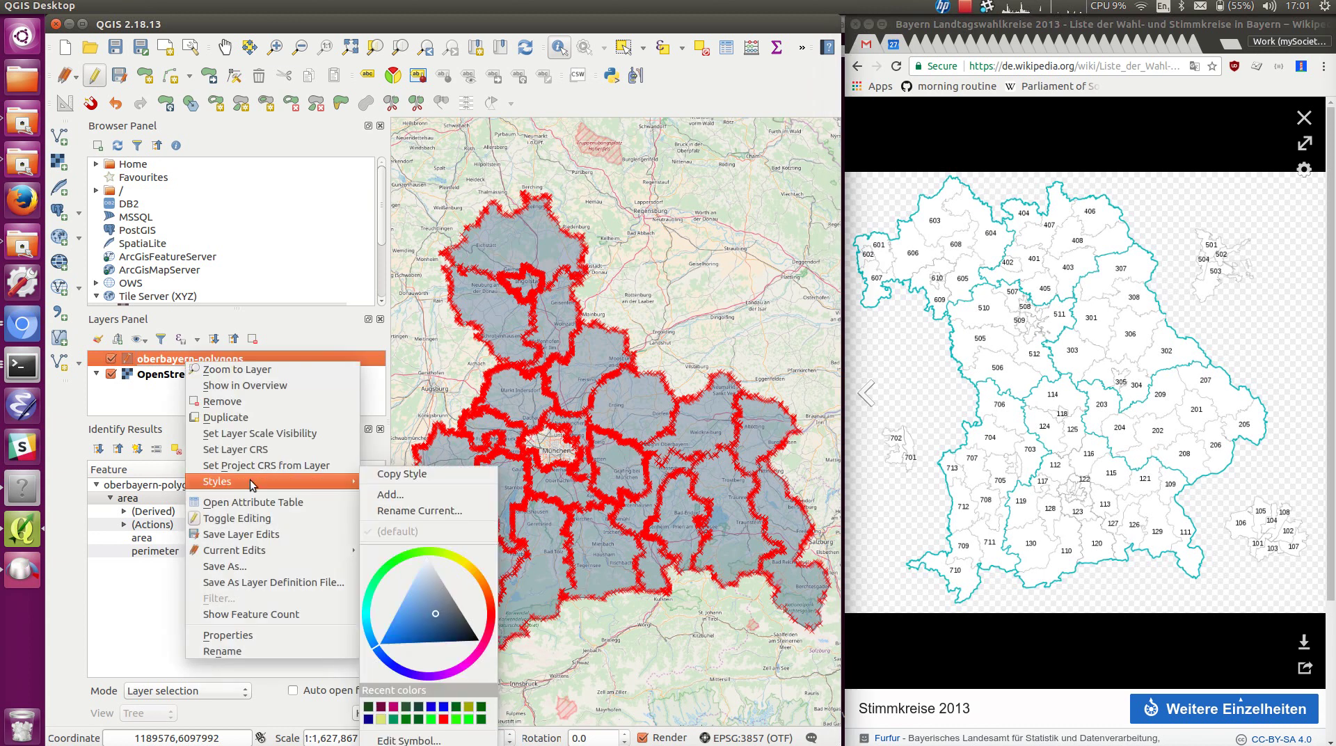
left_click(252, 502)
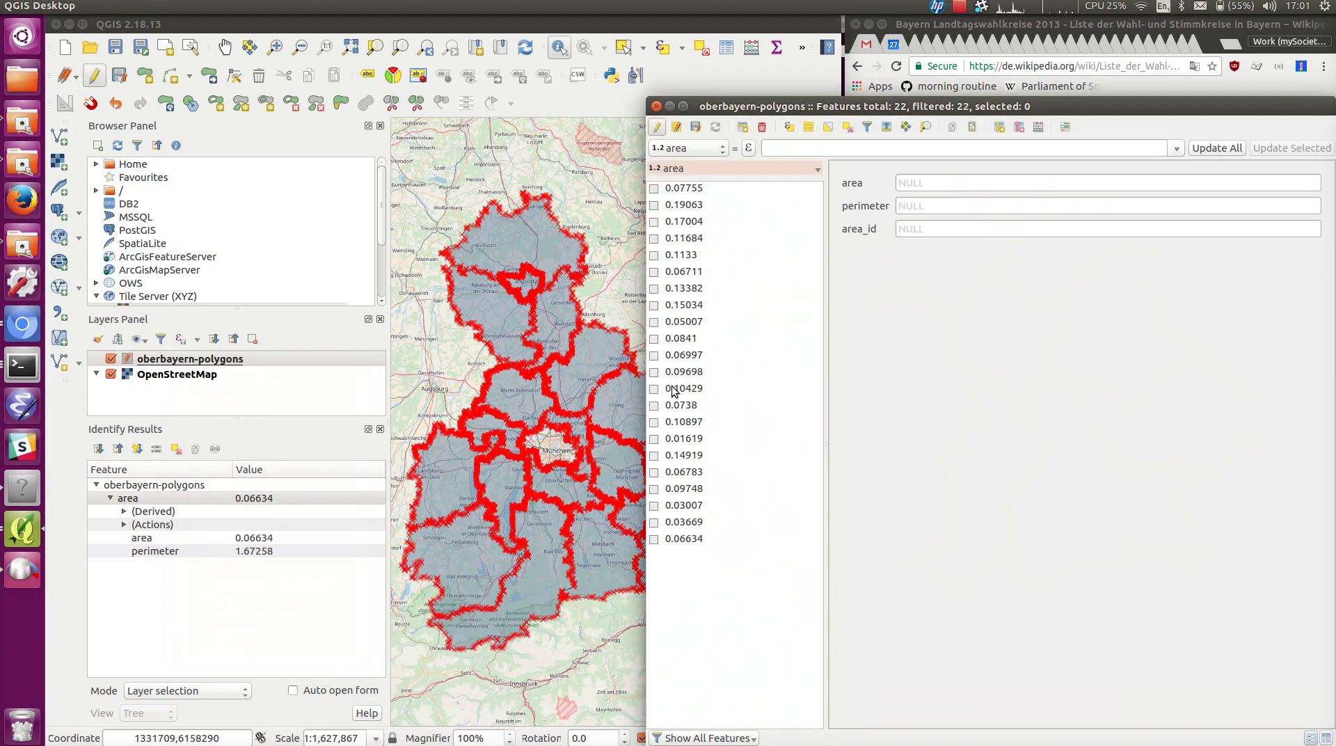
left_click_drag(743, 98, 296, 143)
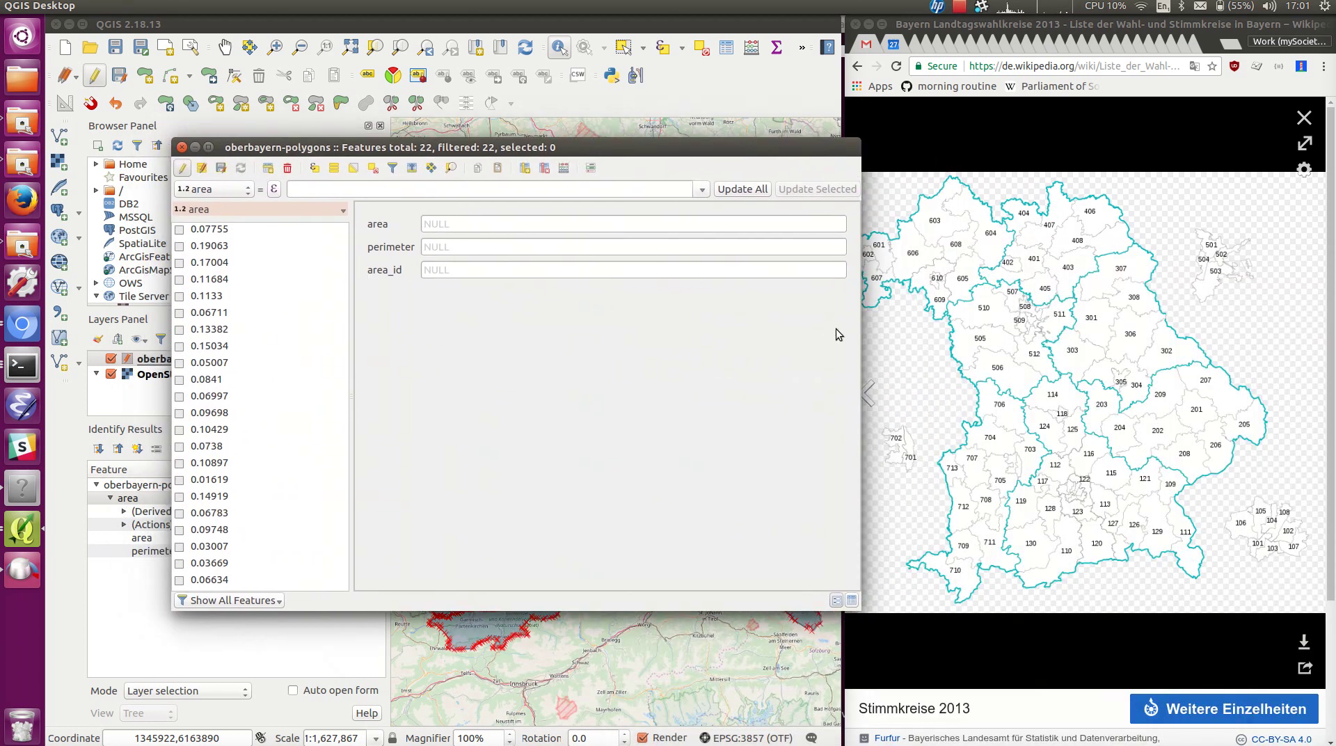
left_click_drag(859, 337, 720, 350)
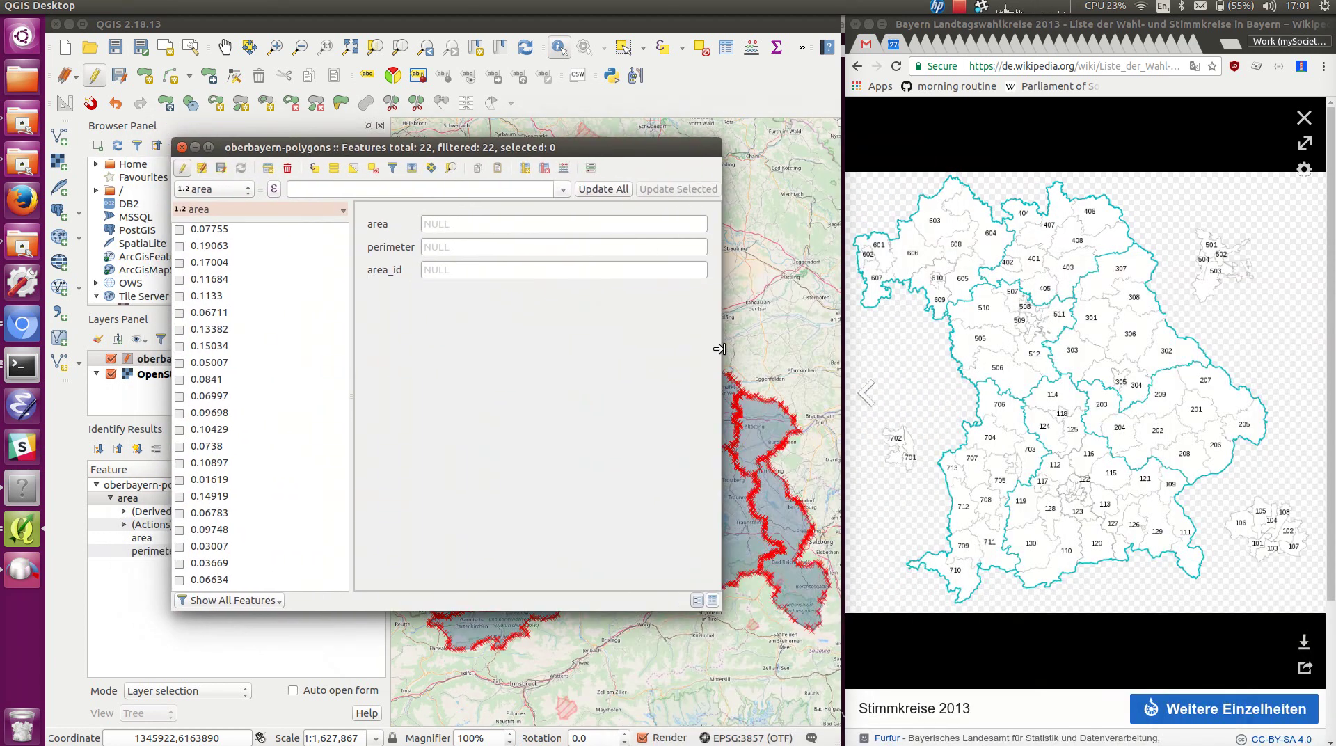
- Browse the features with area 0.07755, 0.19063, 0.17004 and 0.1133 in form view
left_click(217, 229)
left_click(217, 247)
left_click(218, 263)
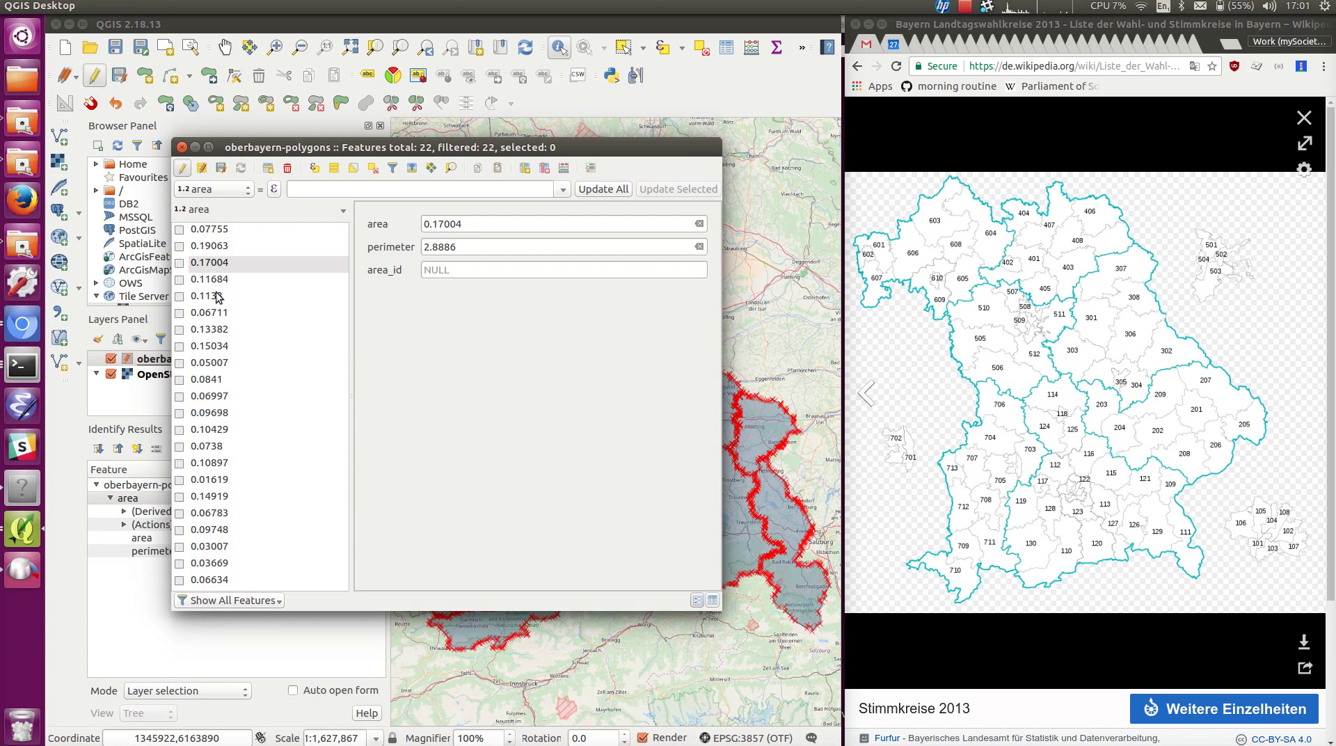
left_click(218, 297)
left_click(210, 247)
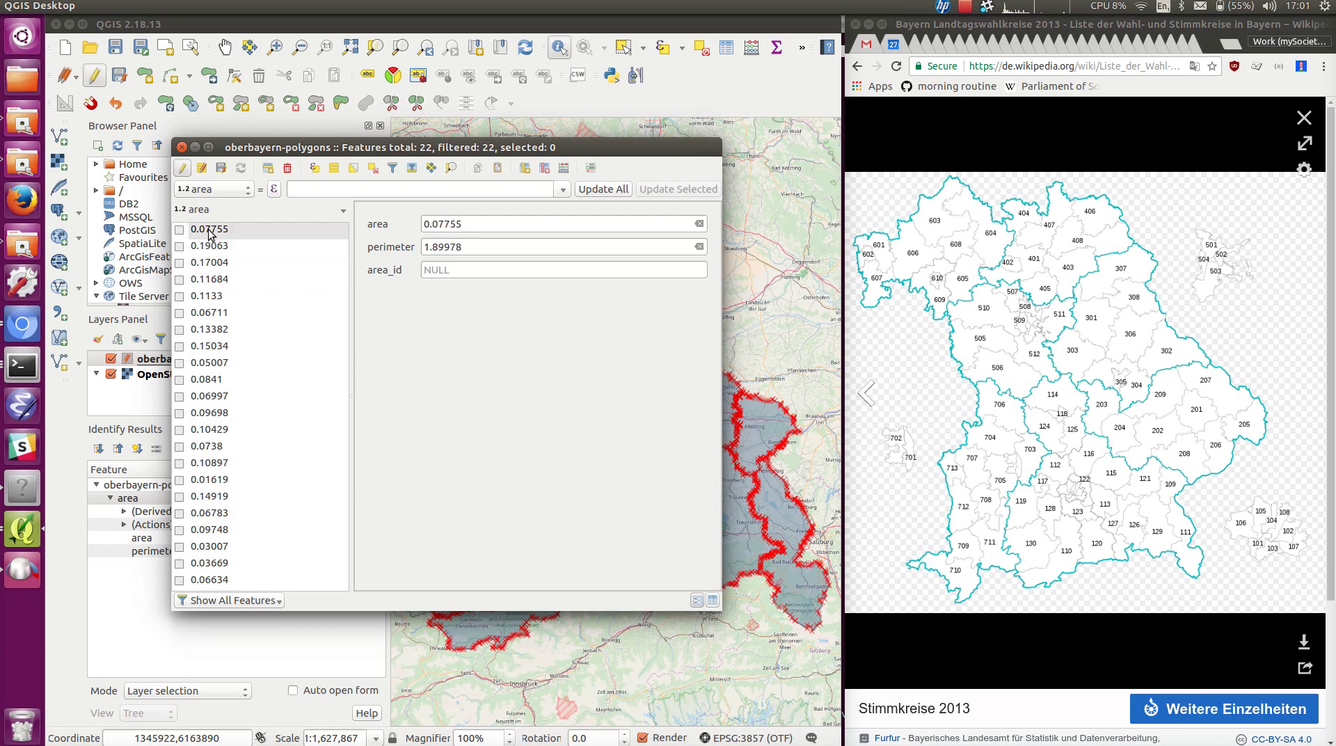
- Sort the form's feature list by ascending area
left_click(244, 194)
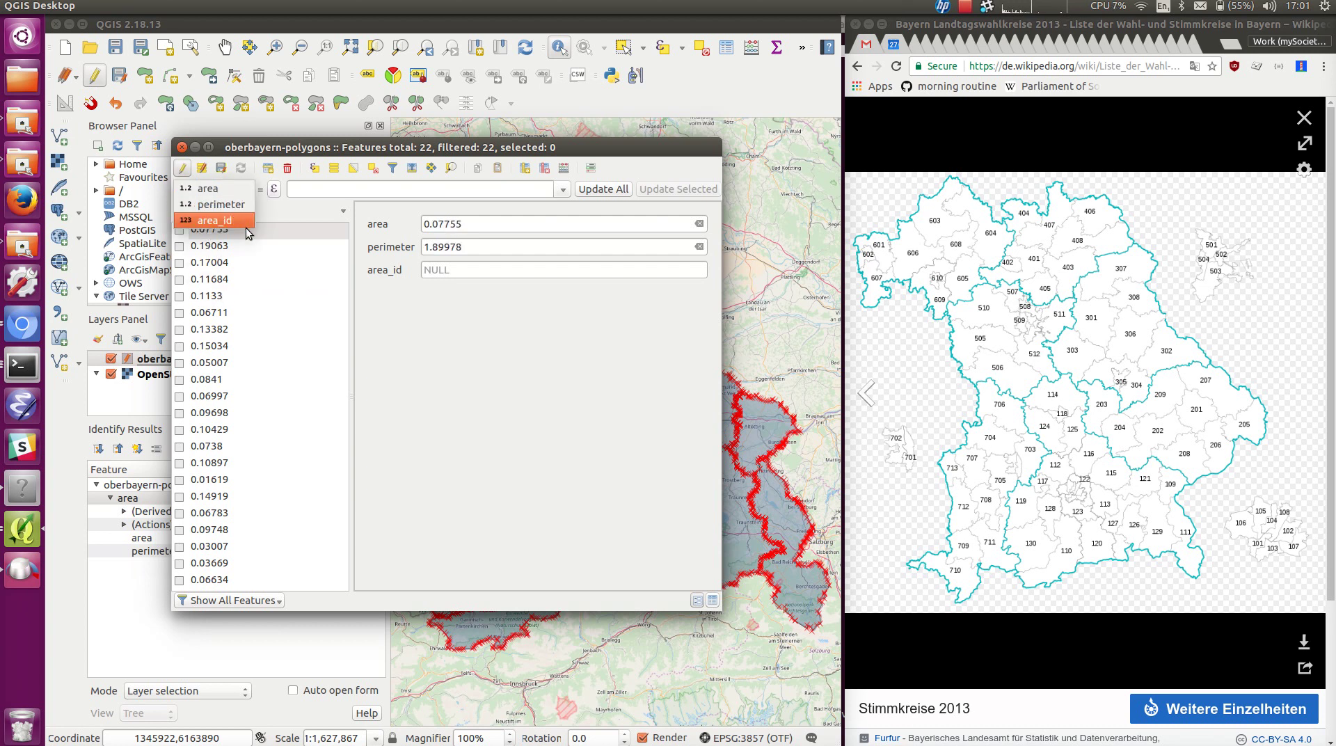
left_click(243, 195)
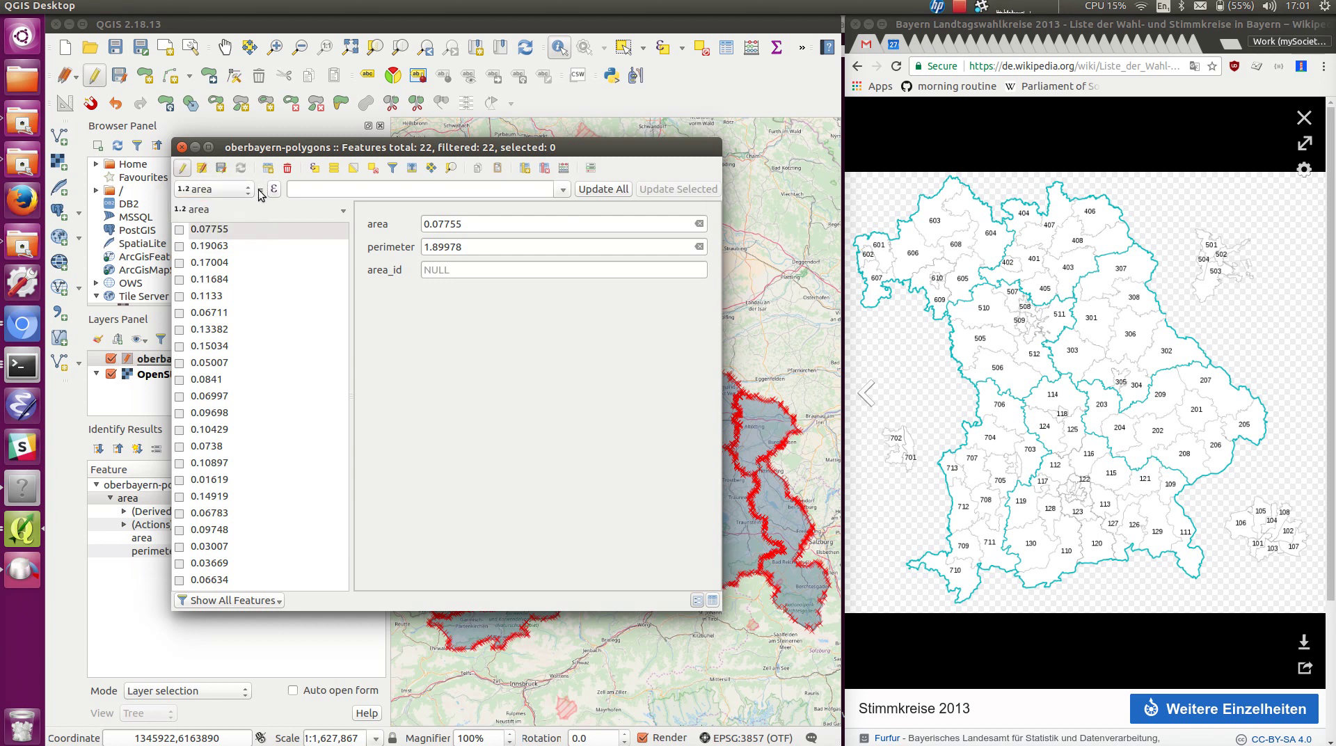
left_click(244, 210)
left_click(293, 273)
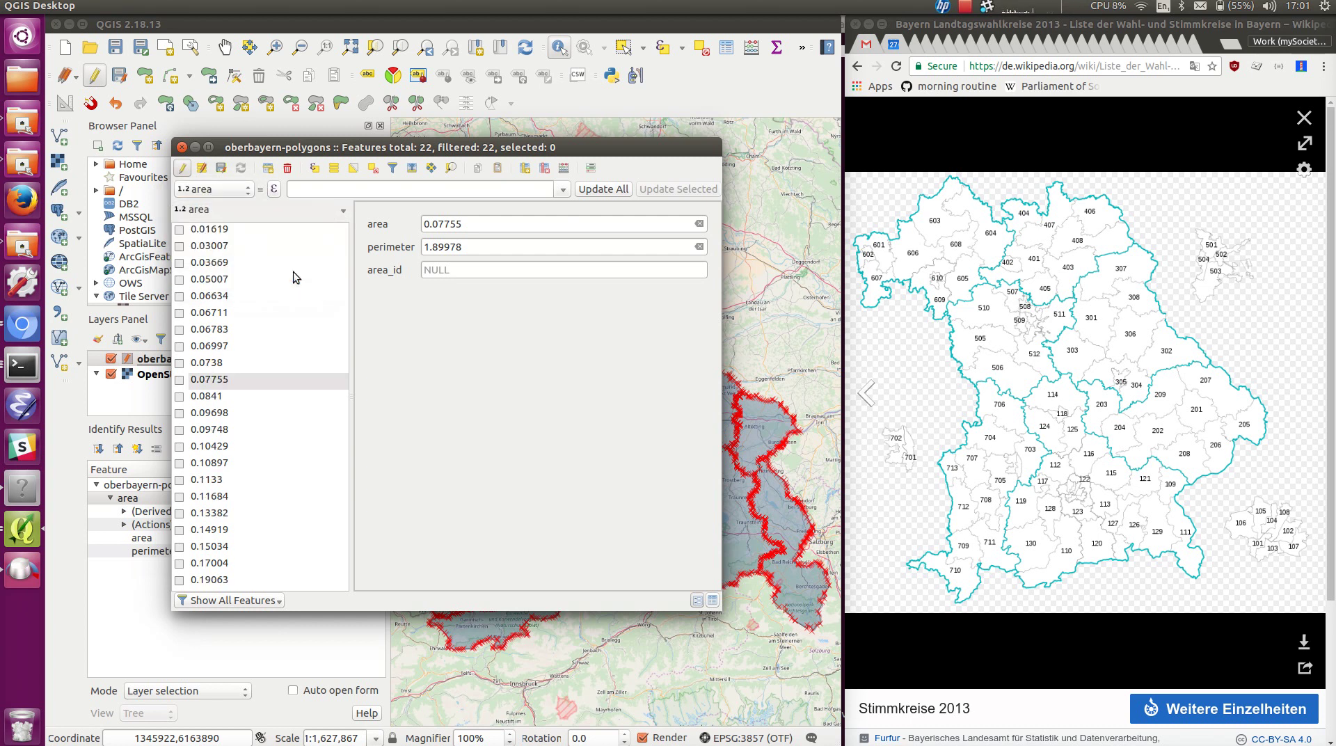
left_click_drag(331, 146, 375, 107)
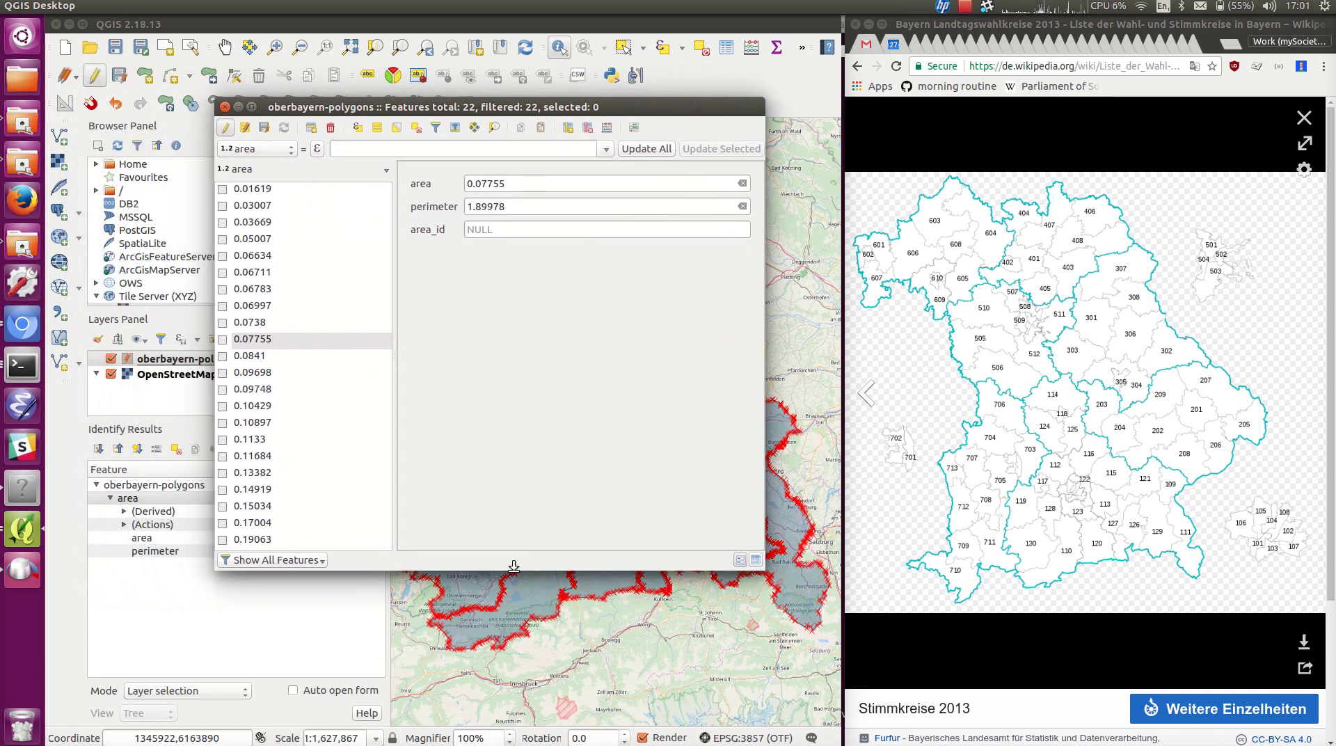
- Shrink the attribute table into the top left and select the smallest district (0.01619)
left_click_drag(513, 564, 609, 252)
left_click_drag(509, 105, 393, 40)
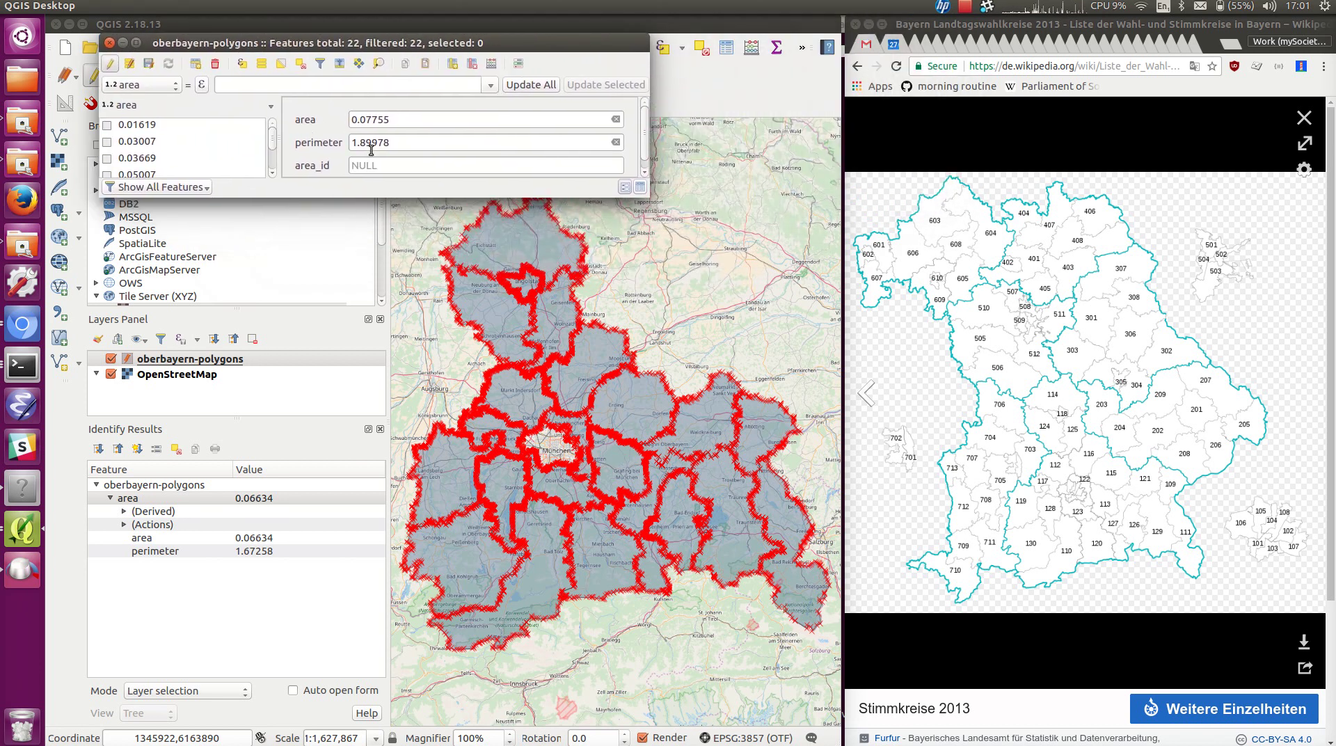
left_click(154, 126)
left_click(109, 126)
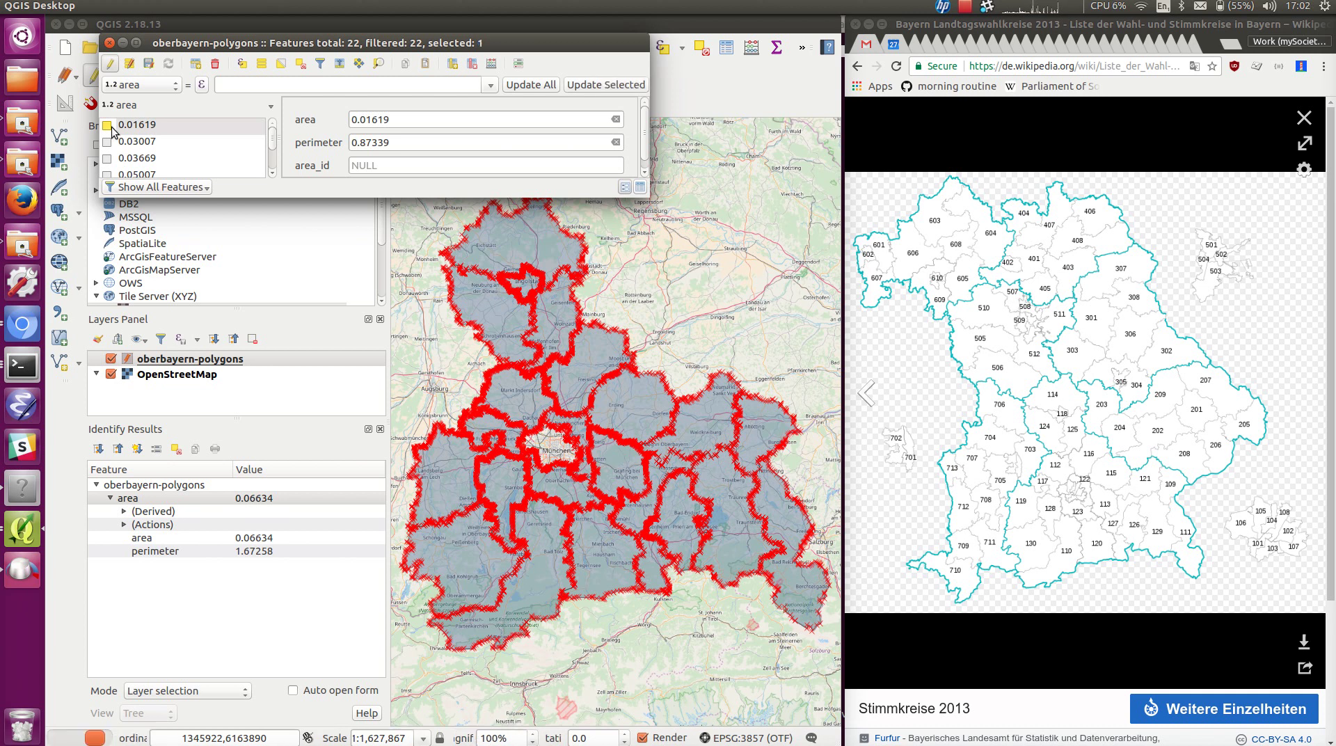
- Match the district to constituency 118 on the reference map and enter area_id 118
left_click(726, 511)
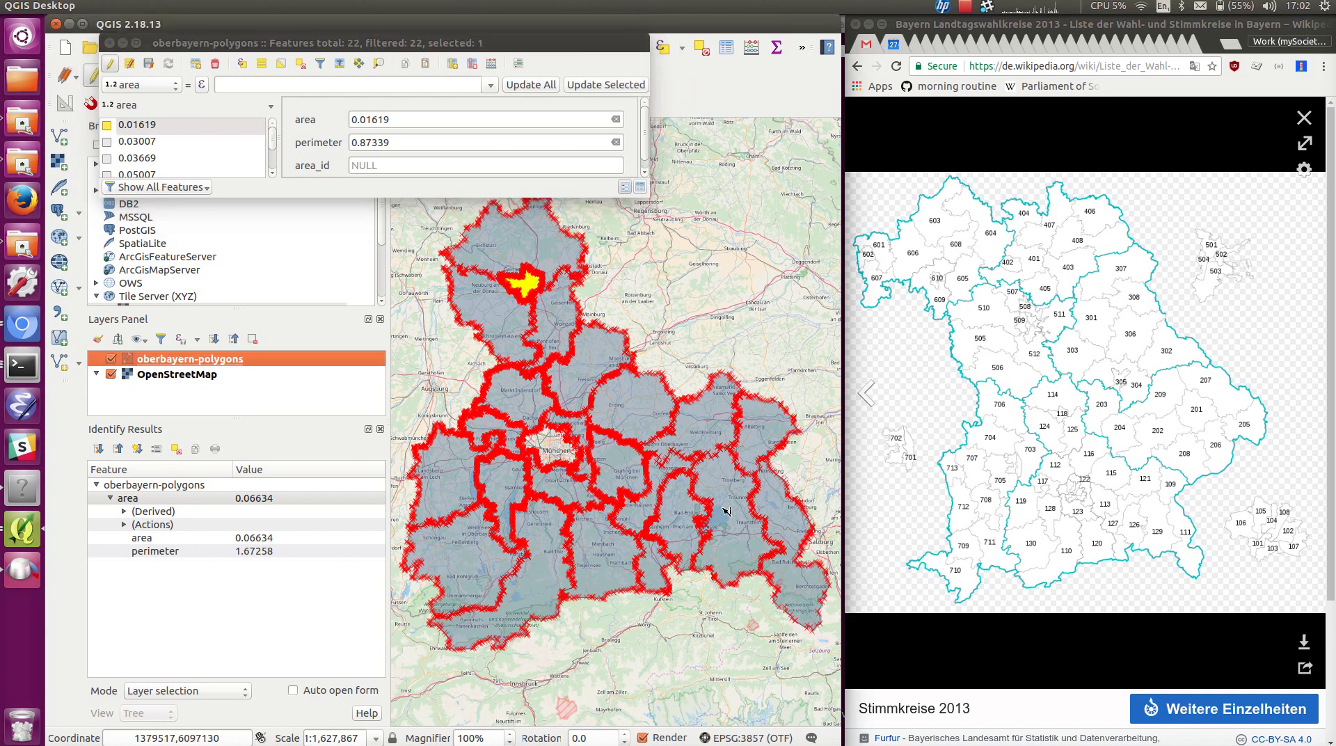
left_click(863, 501)
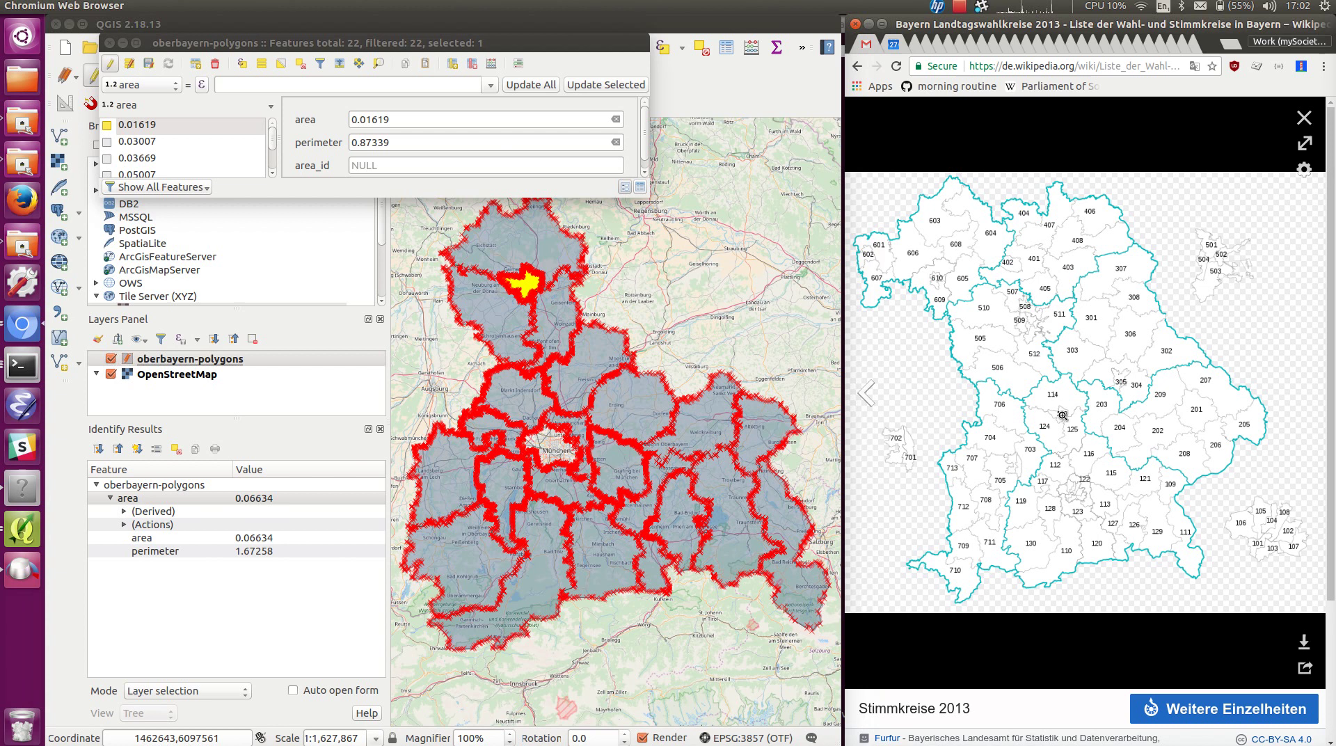
left_click(365, 132)
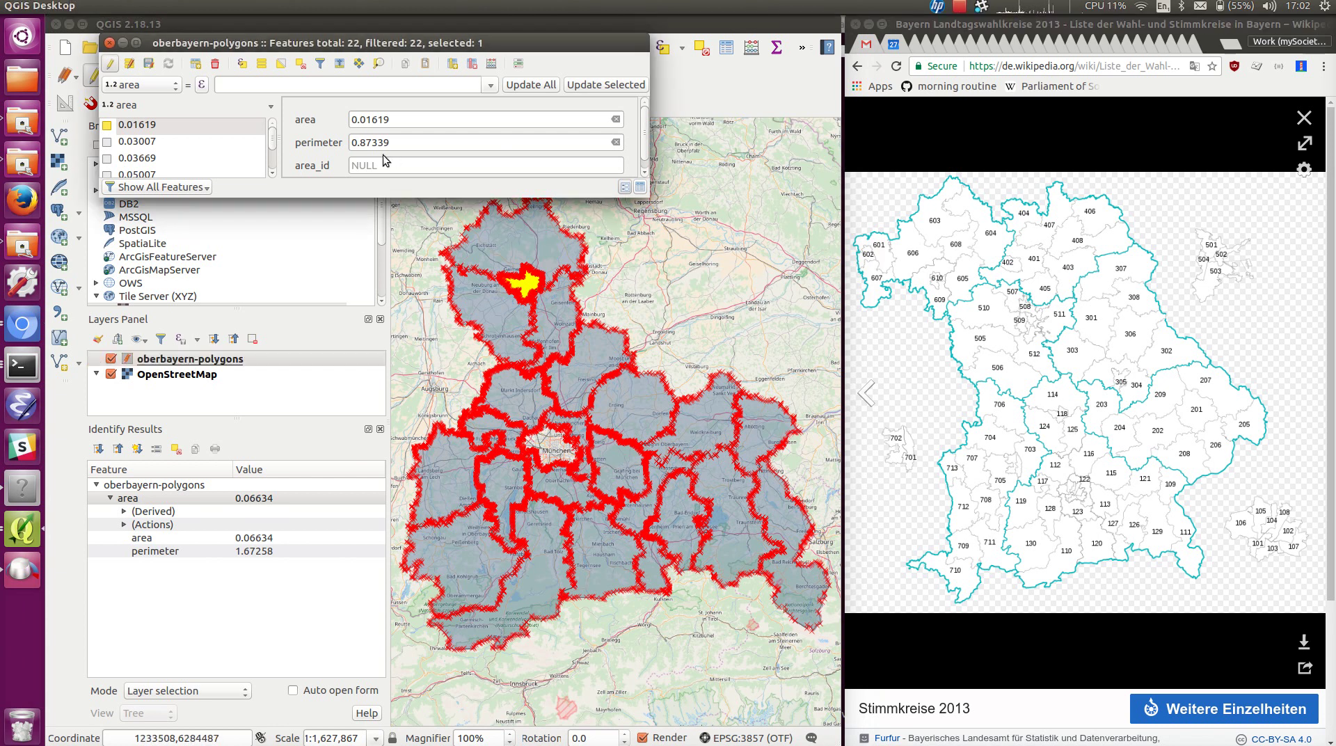
left_click(392, 165)
type("118")
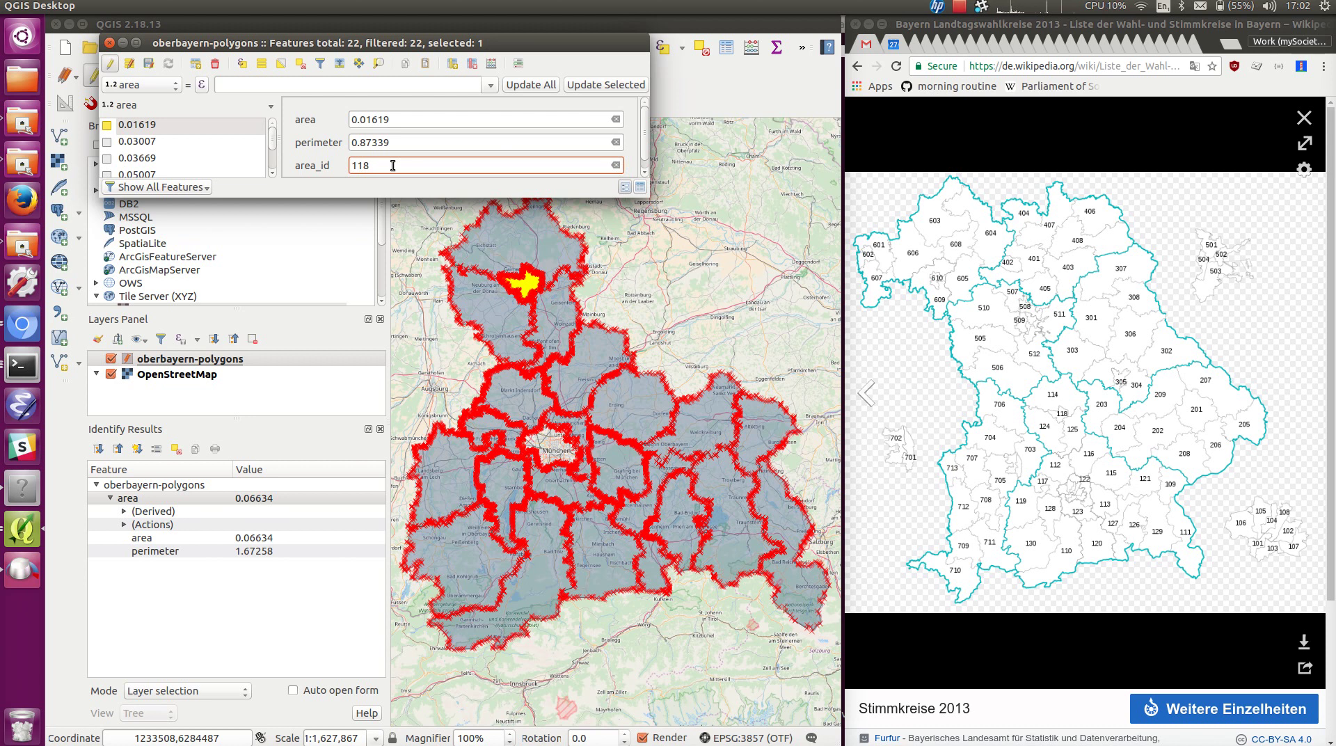
key("Tab")
key("Tab")
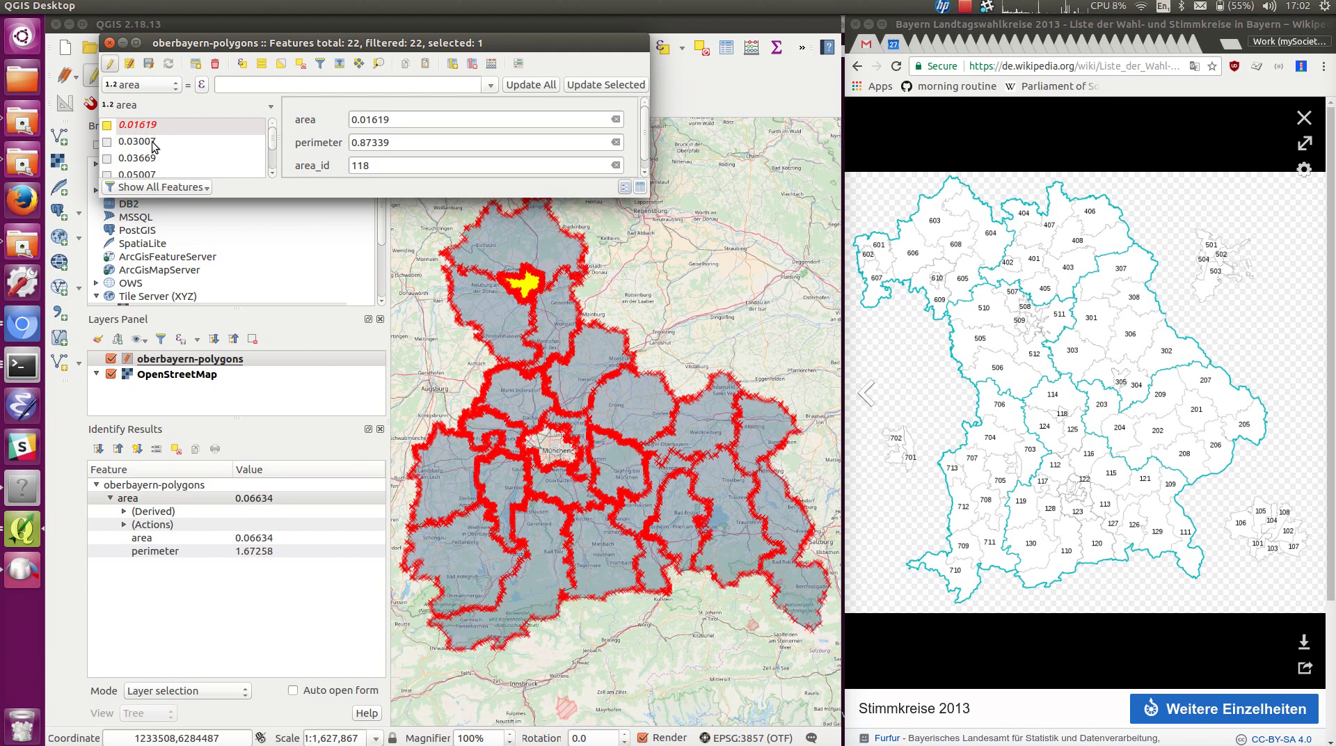
- Locate the 0.03007 district on the constituency map and give it area_id 122
left_click(107, 145)
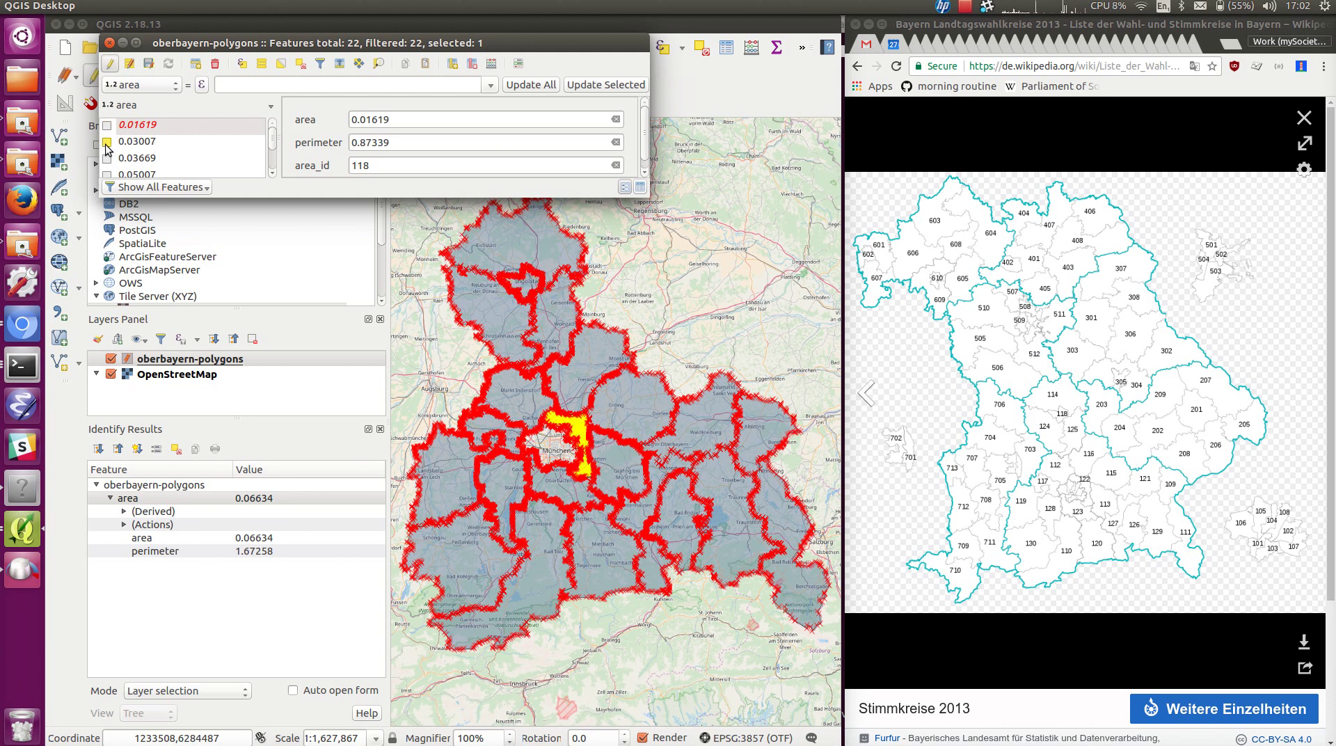
left_click(155, 143)
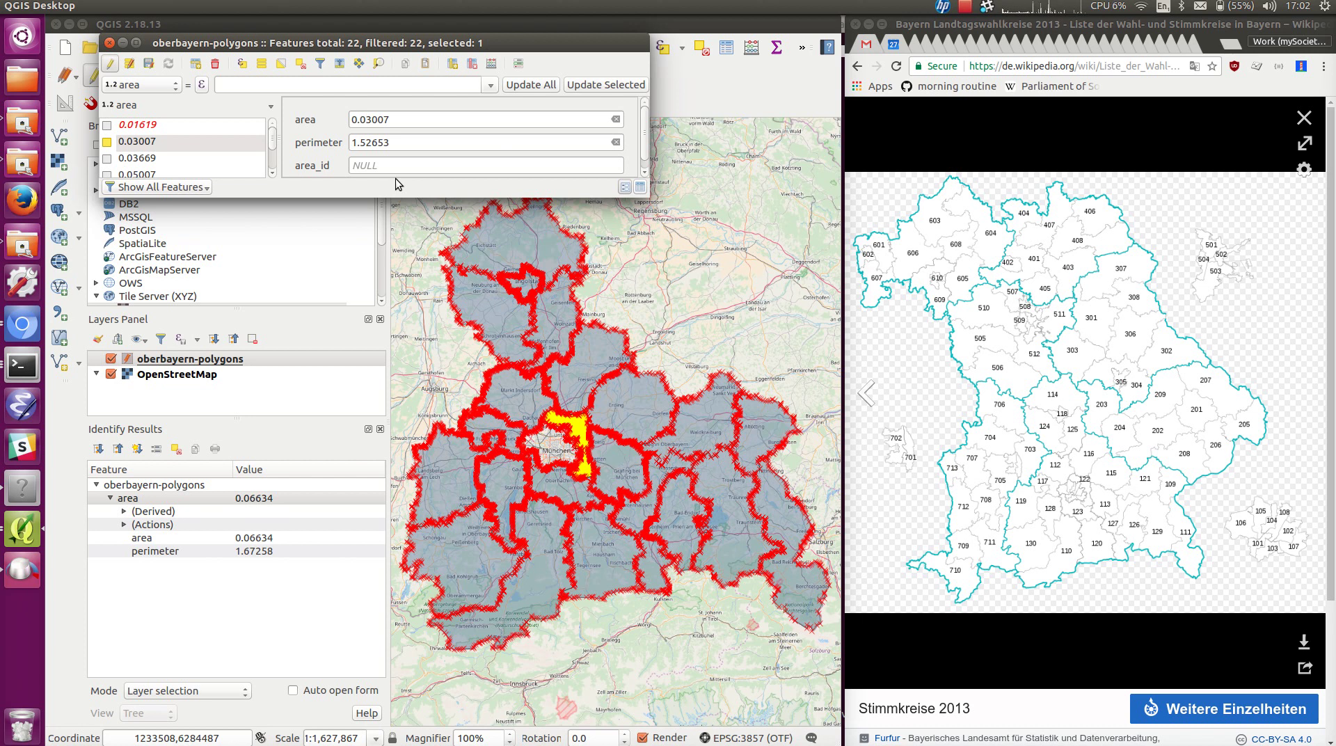
left_click(598, 427)
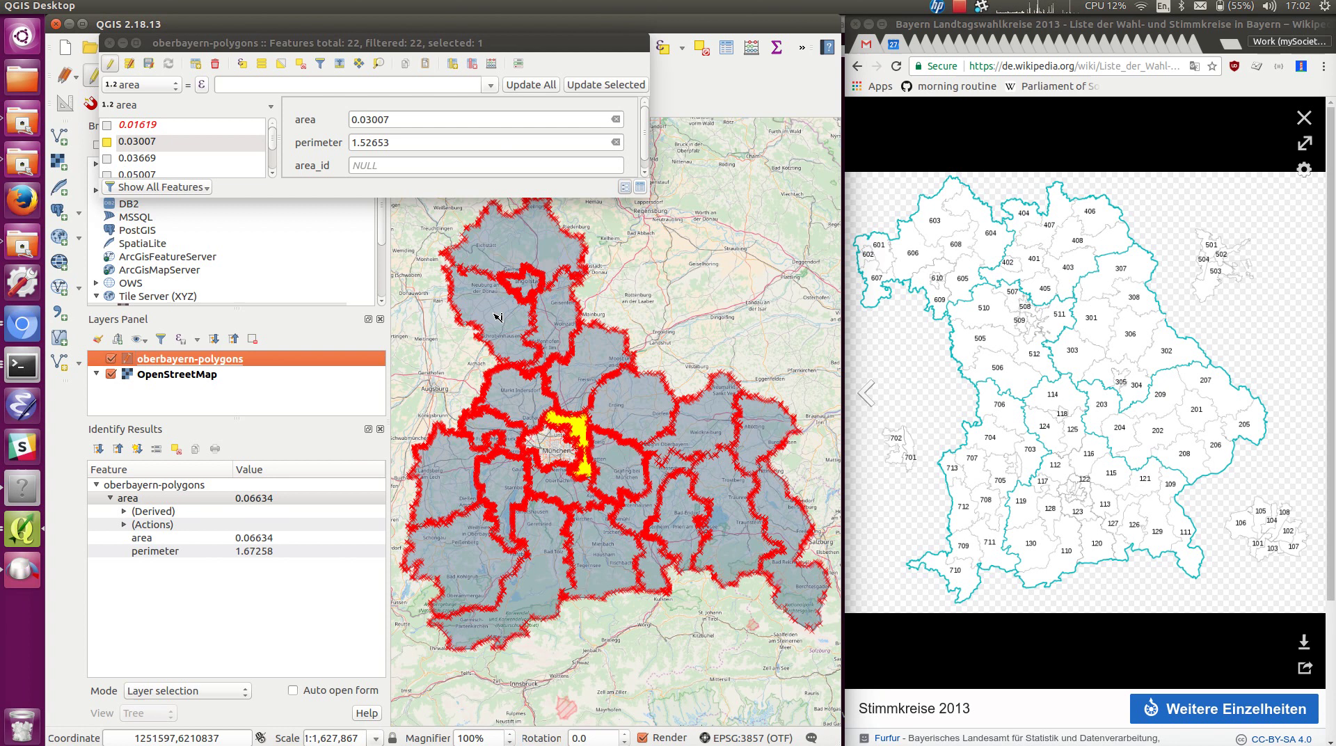
left_click(408, 169)
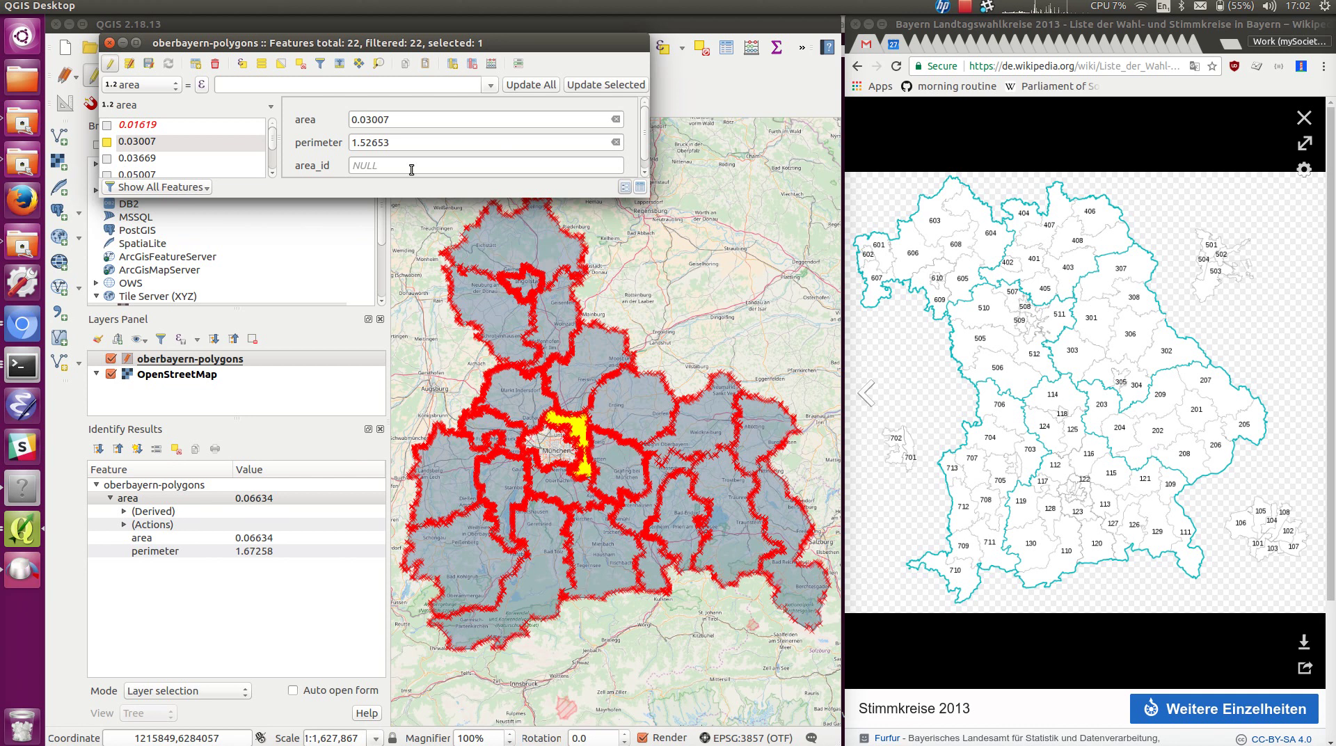
left_click(898, 362)
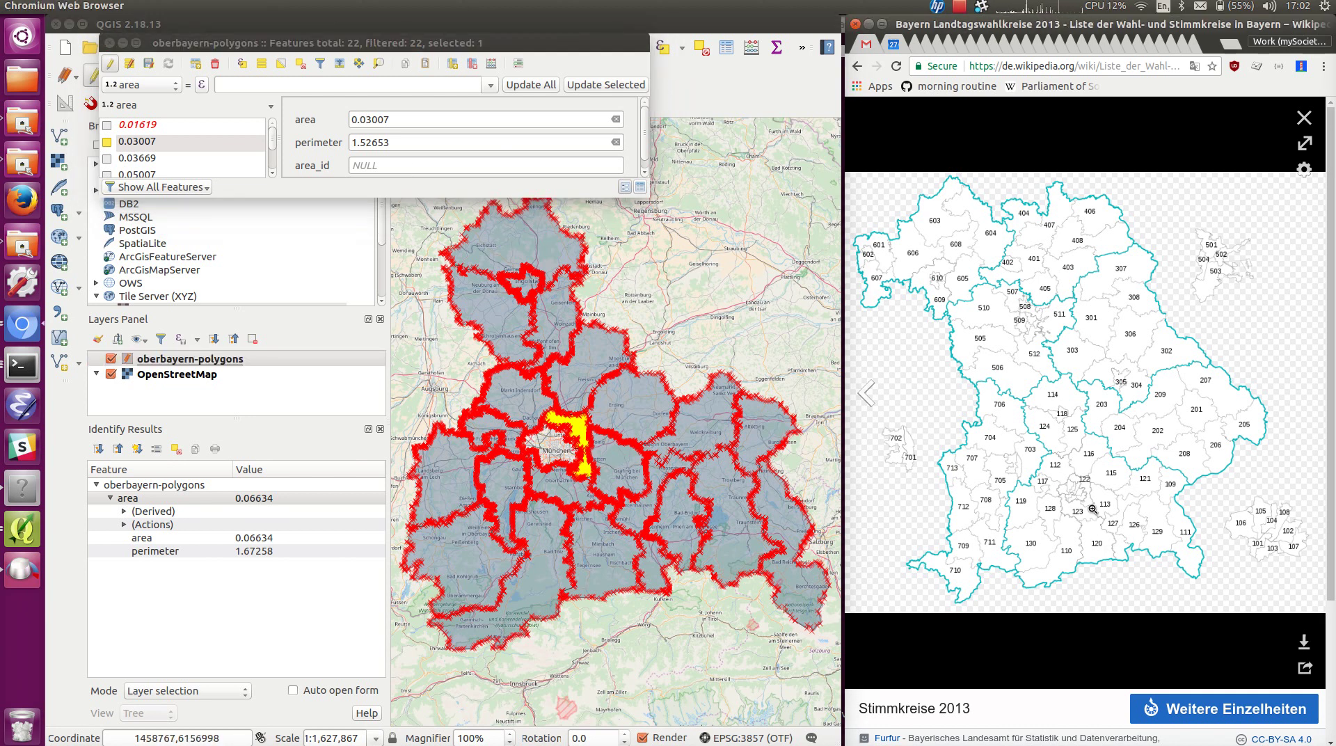
left_click(506, 185)
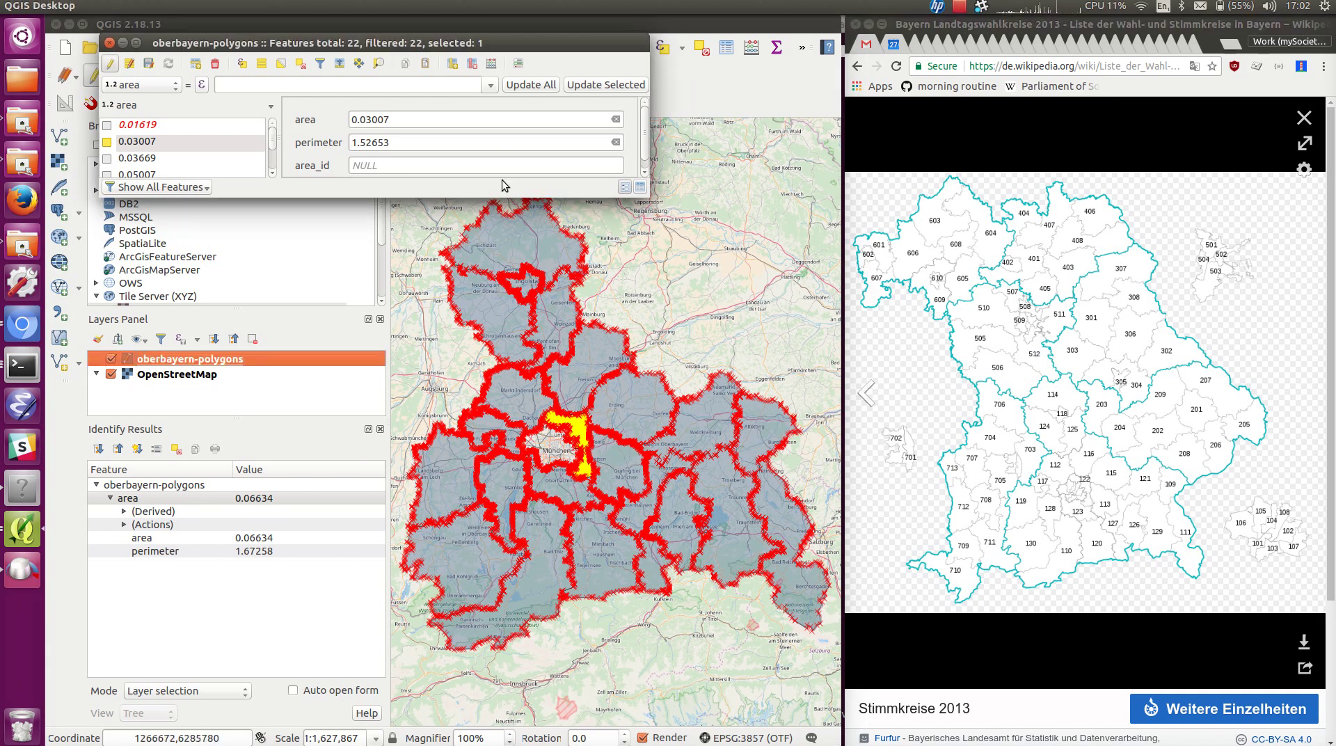
left_click(393, 165)
type("122")
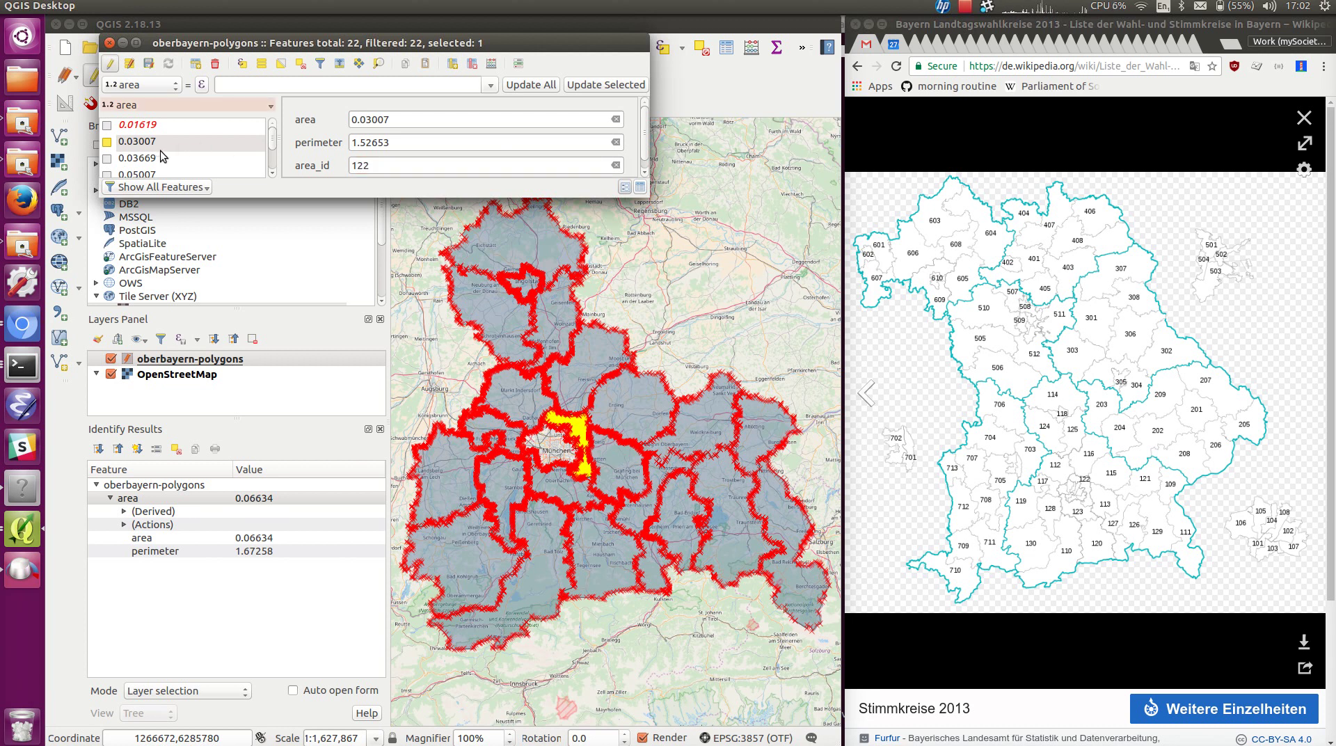
- Select the 0.03669 district and enter area_id 117
left_click(158, 159)
left_click(108, 159)
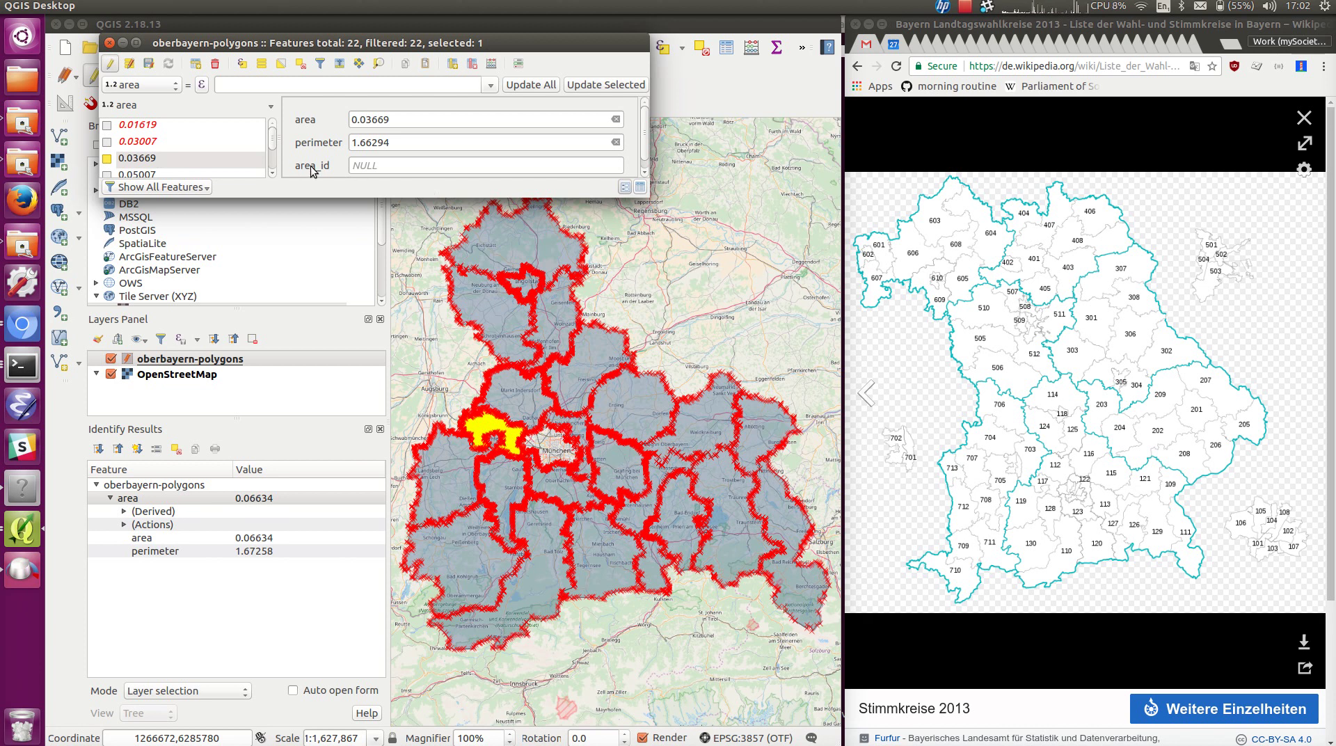
left_click(380, 166)
type("117")
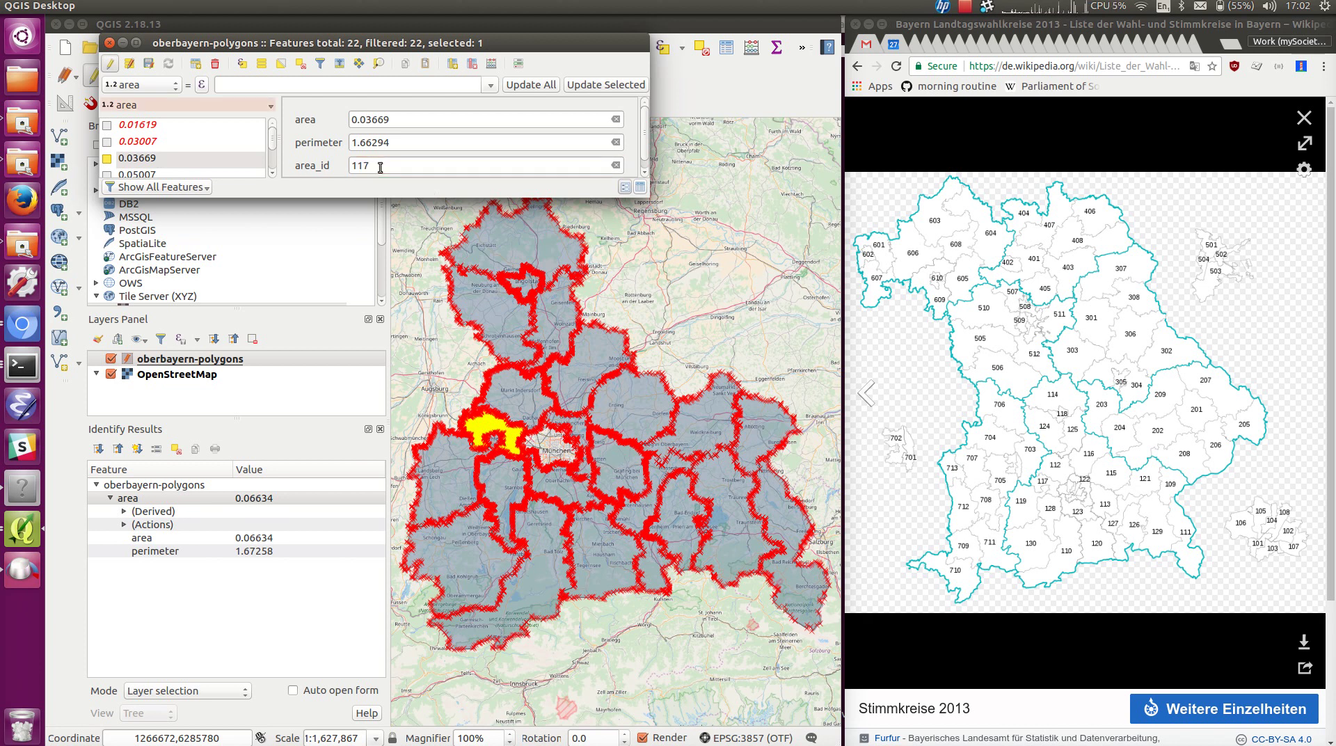
scroll(206, 144, "down", 1)
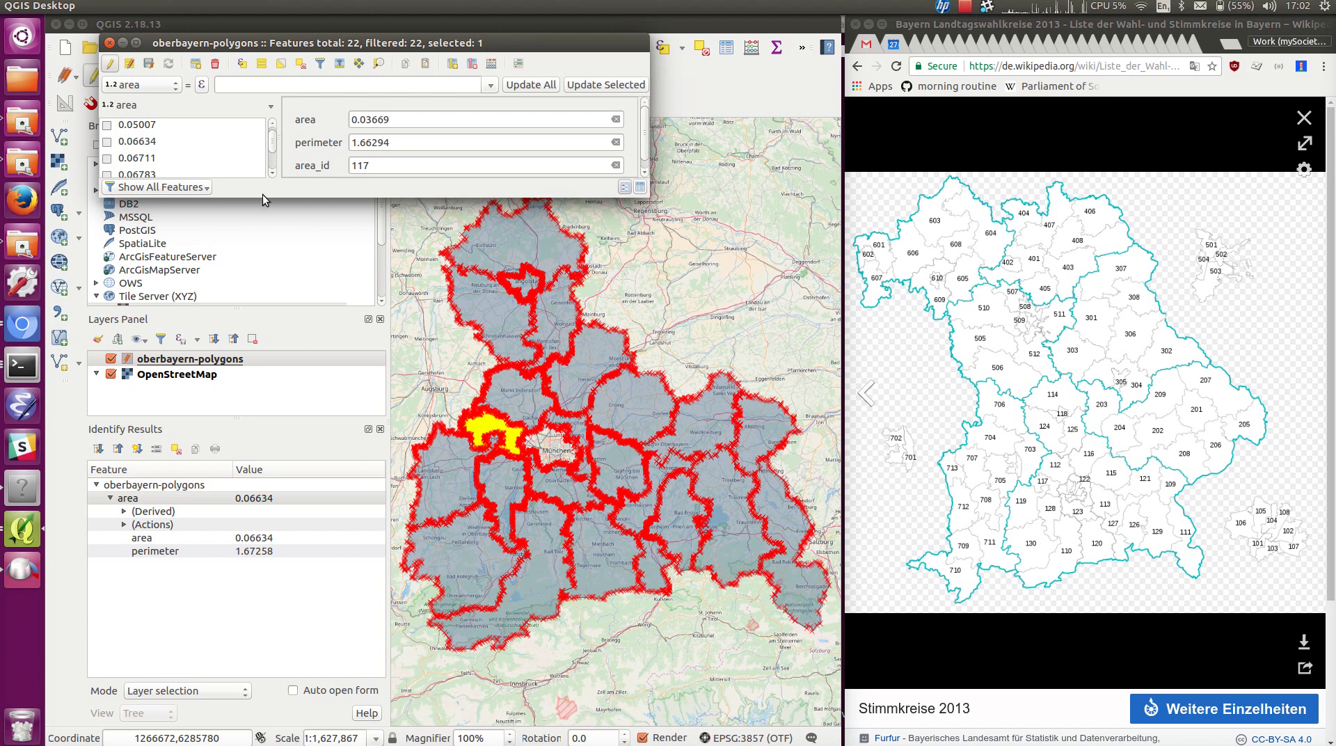
left_click_drag(263, 197, 264, 249)
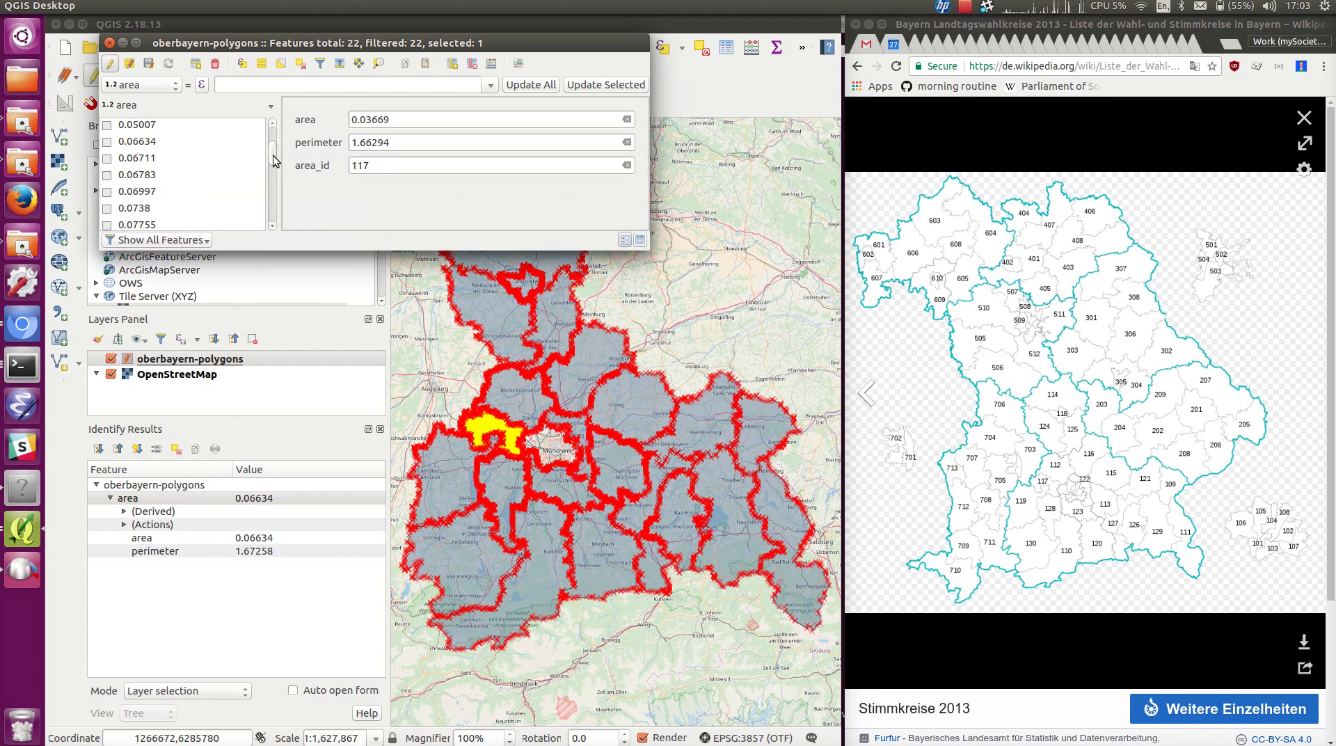
left_click_drag(273, 160, 274, 147)
- Give the 0.05007 district area_id 123, after looking up its number on the web map
left_click(162, 175)
left_click(111, 160)
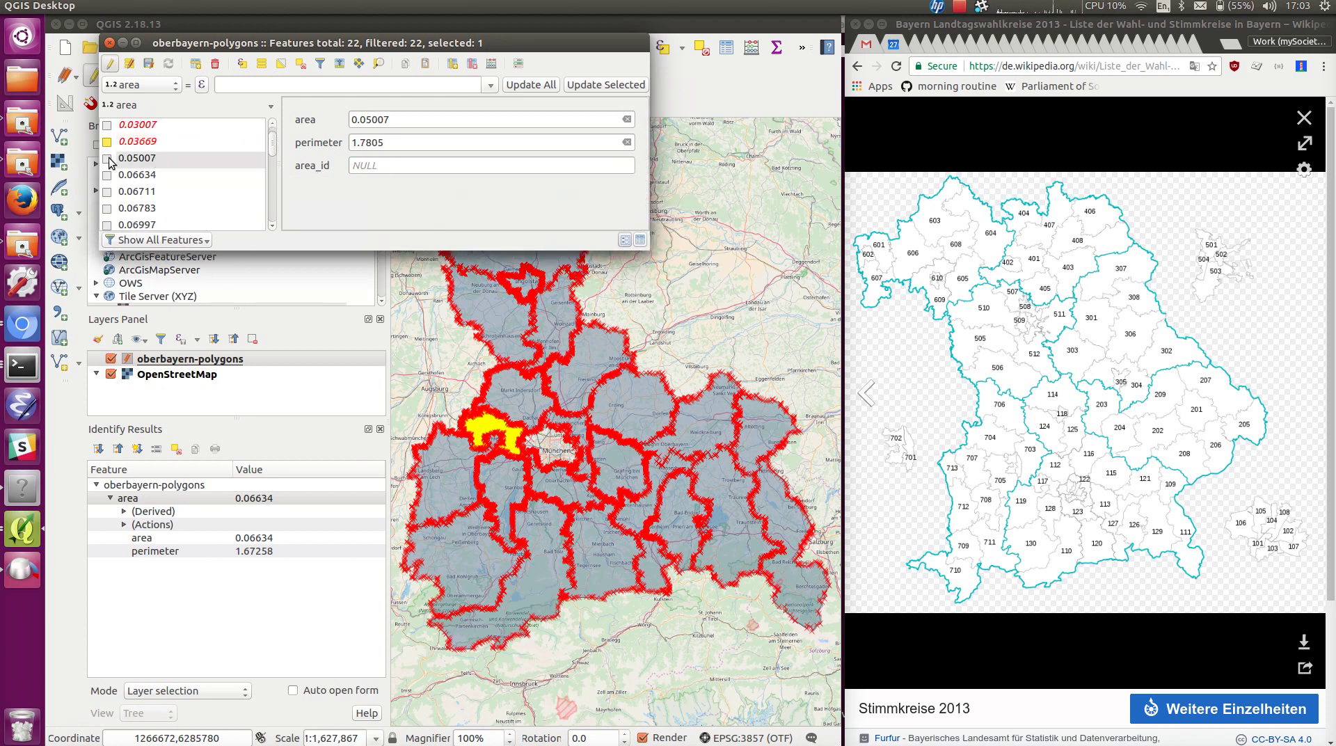
left_click(111, 160)
left_click(1088, 543)
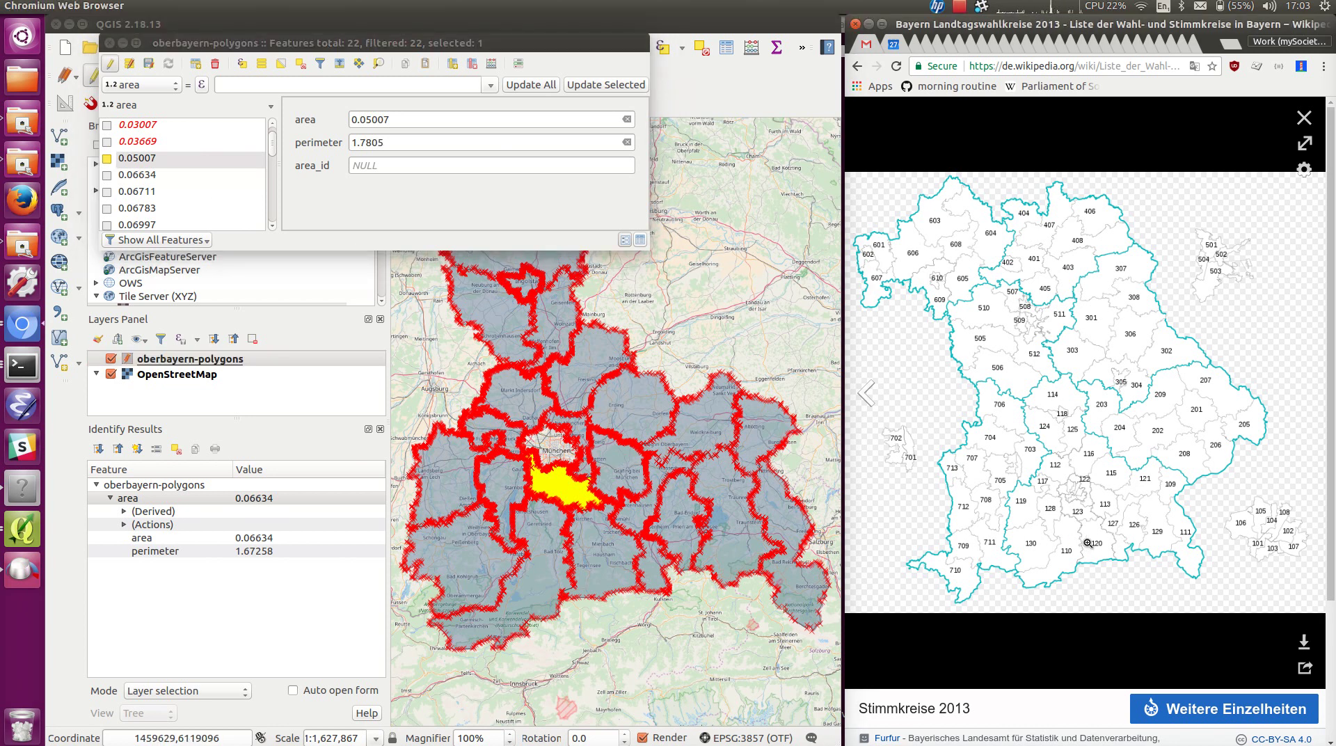
left_click(421, 166)
type("12")
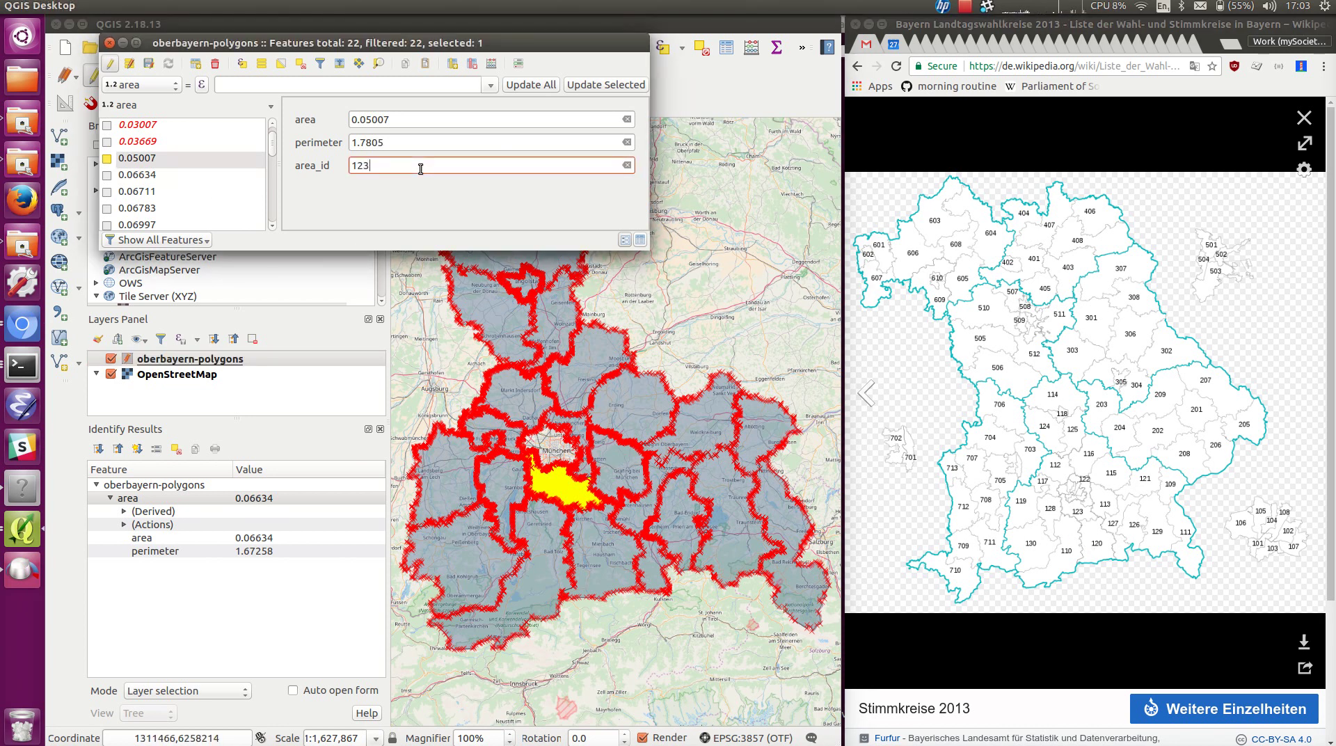
type("3")
left_click(170, 178)
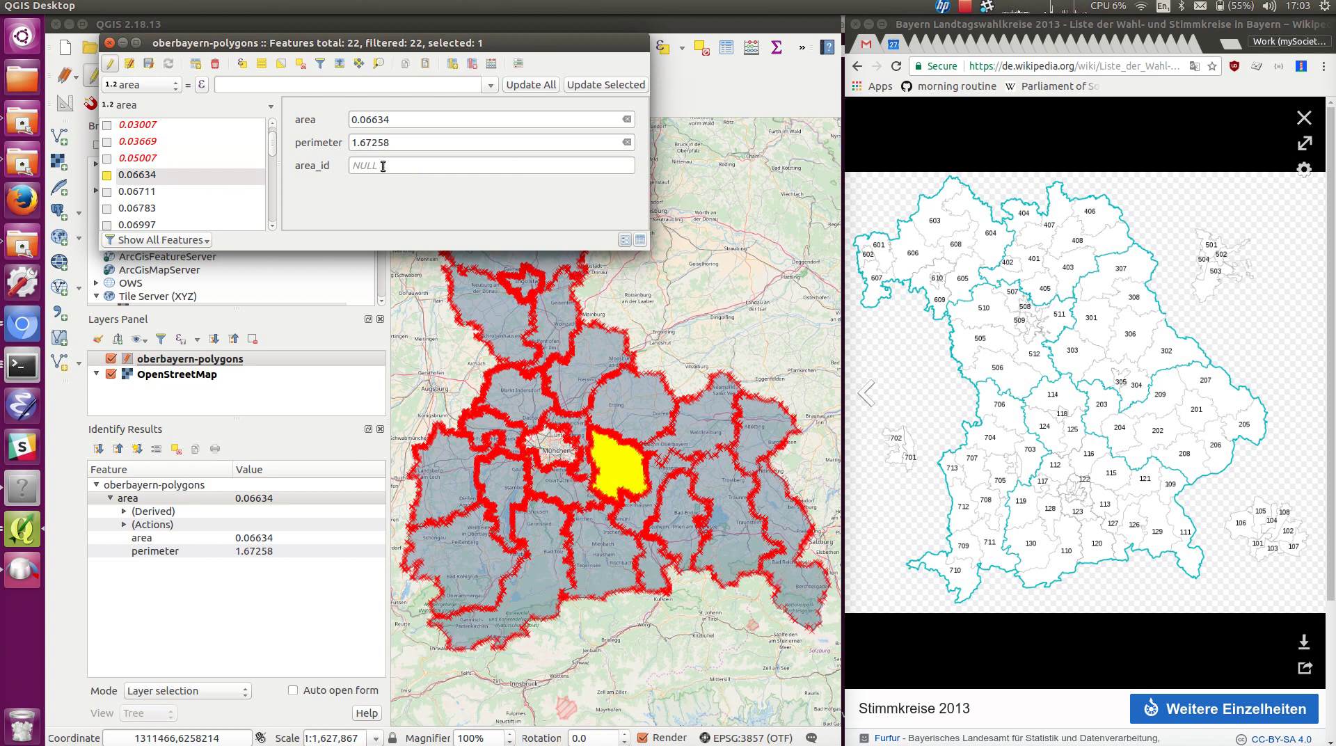
- Set the 0.06634 district's area_id to 113 and select the 0.06711 district
left_click(411, 169)
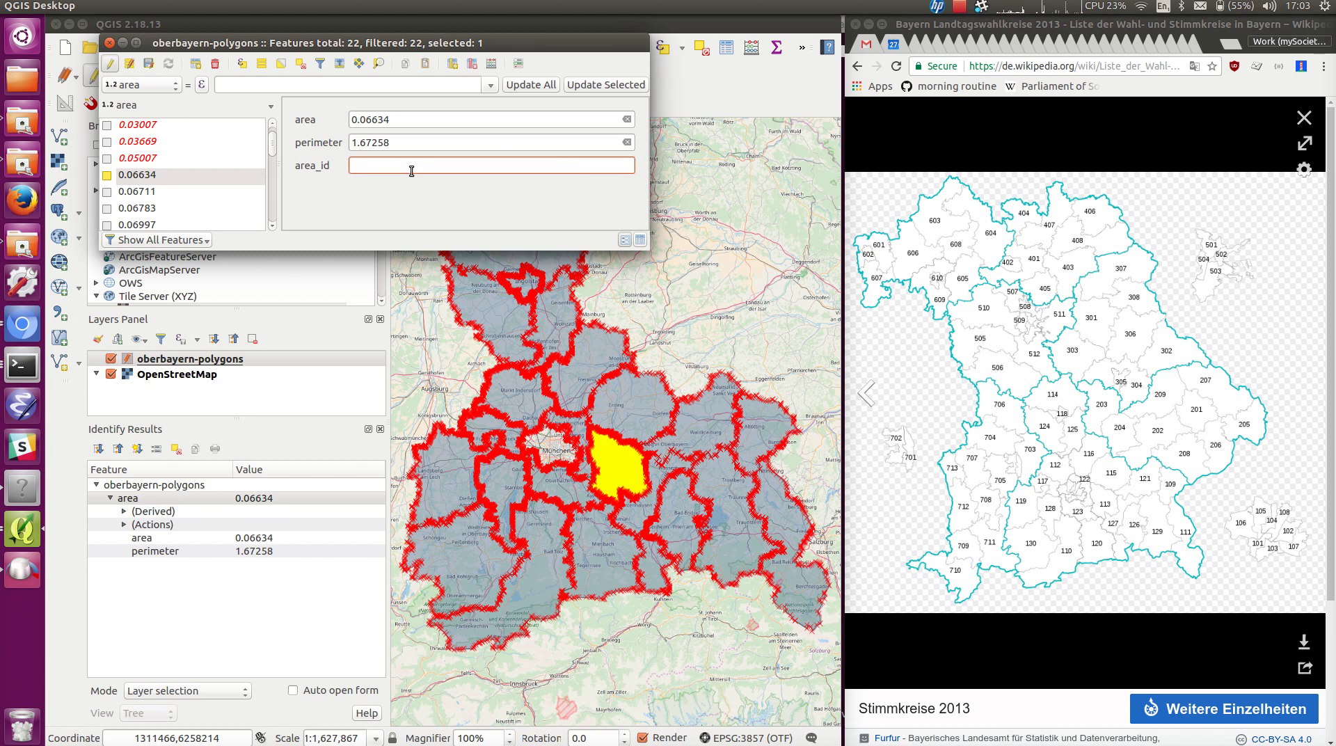
type("113")
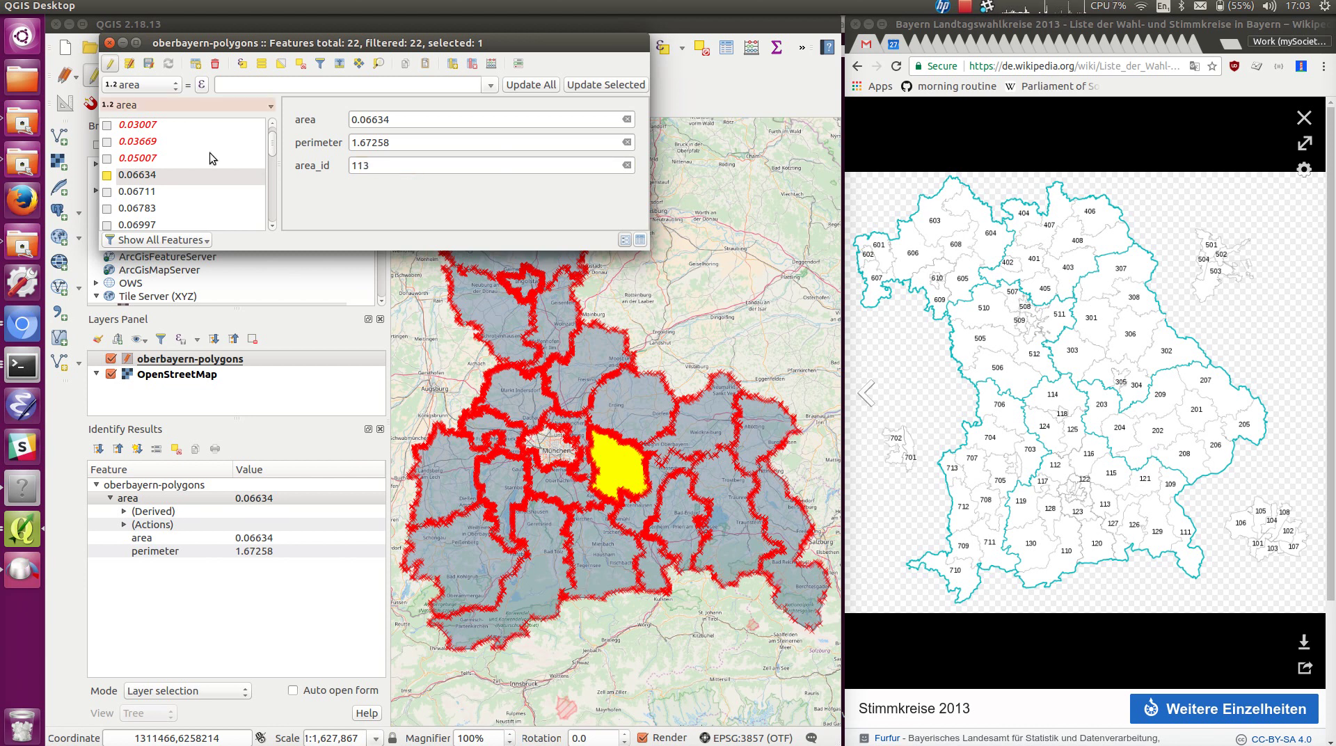
left_click(151, 194)
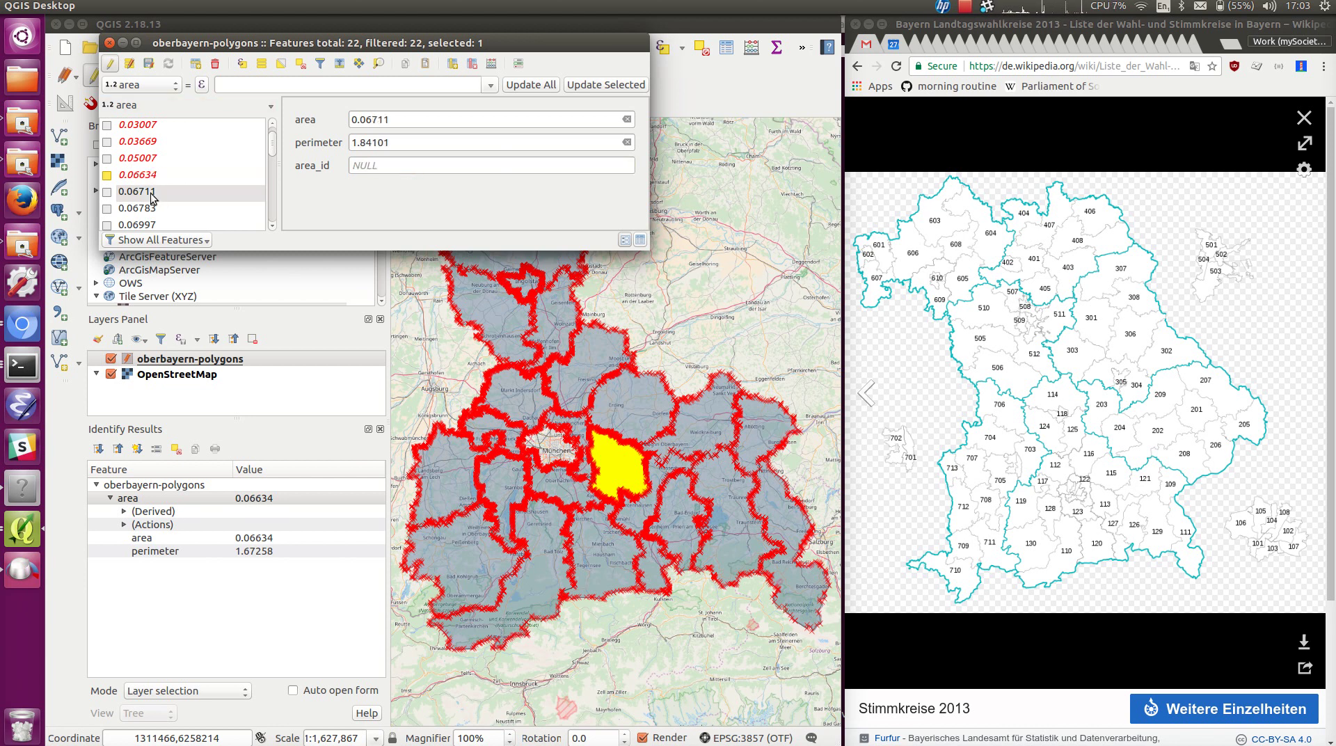
left_click(154, 178)
left_click(154, 192)
left_click(106, 192)
left_click(961, 7)
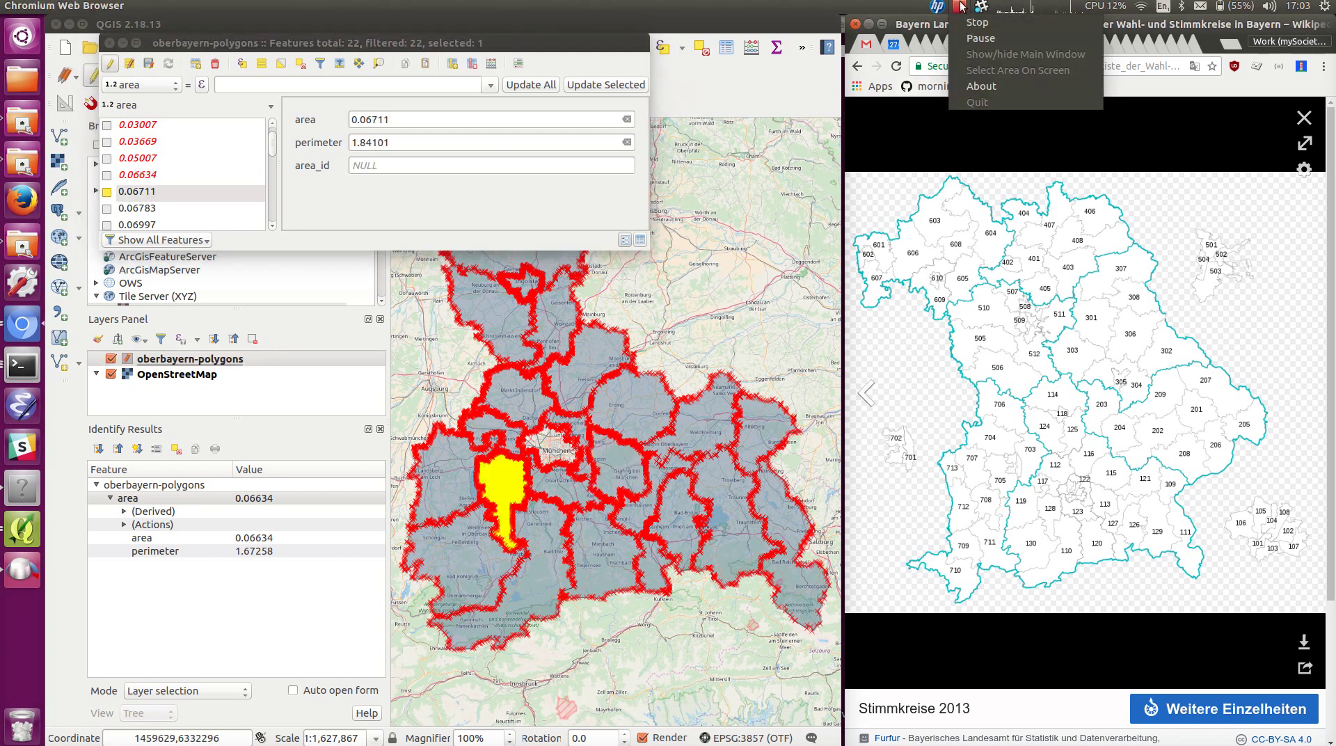
left_click(986, 40)
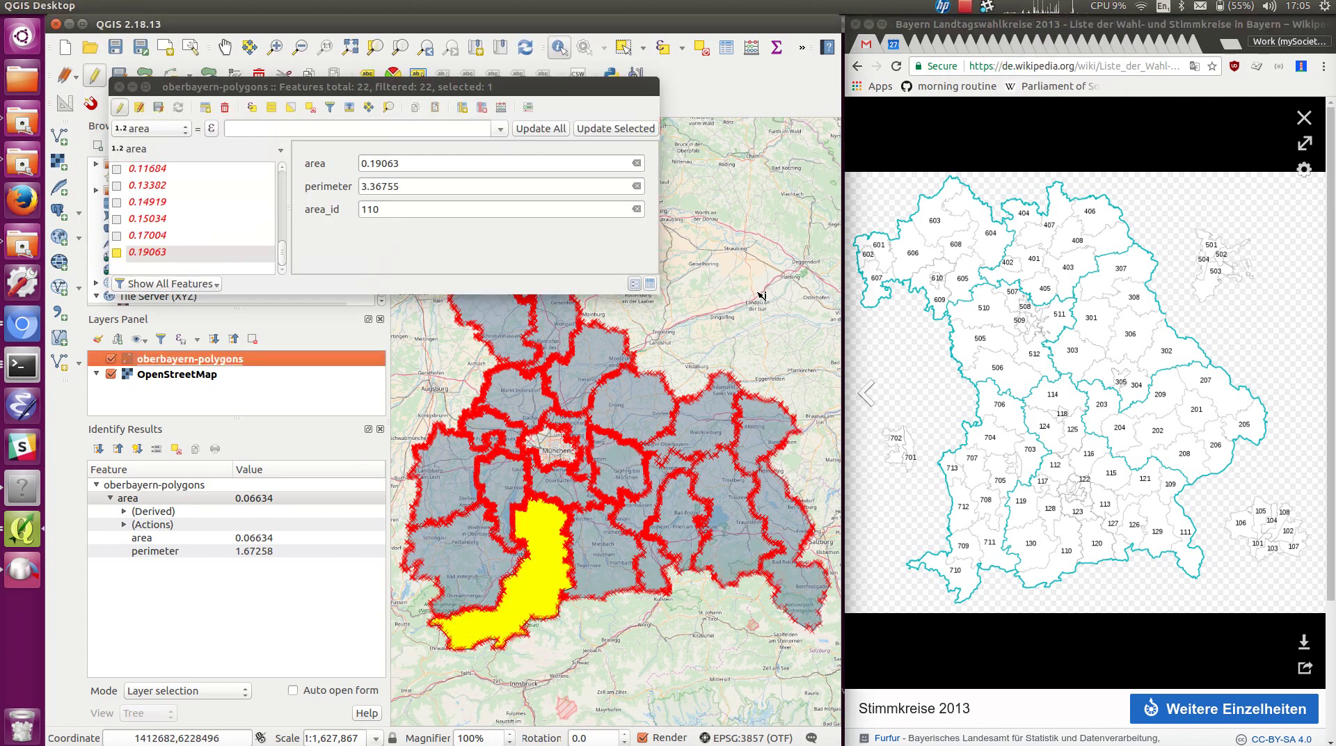
left_click(657, 288)
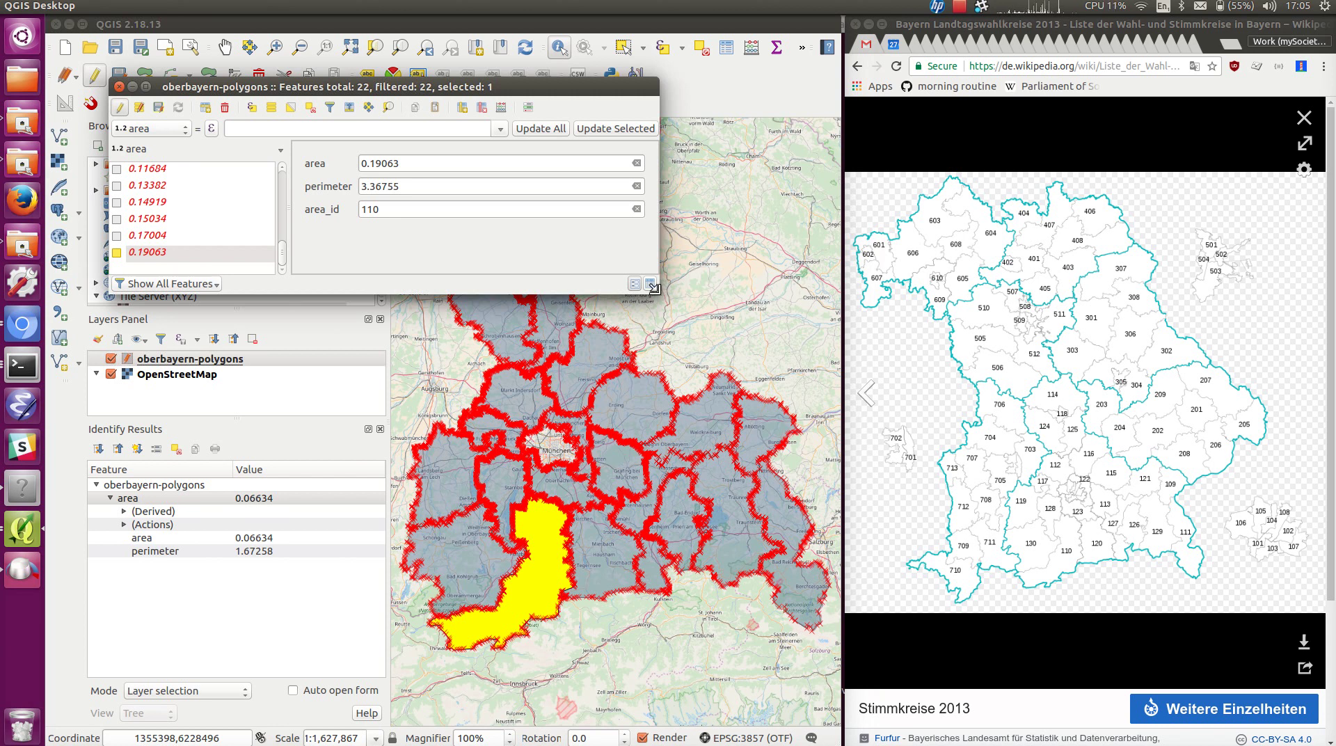
- Enlarge the attribute table and list features by area_id, sorted by preview expression
left_click_drag(654, 287, 764, 624)
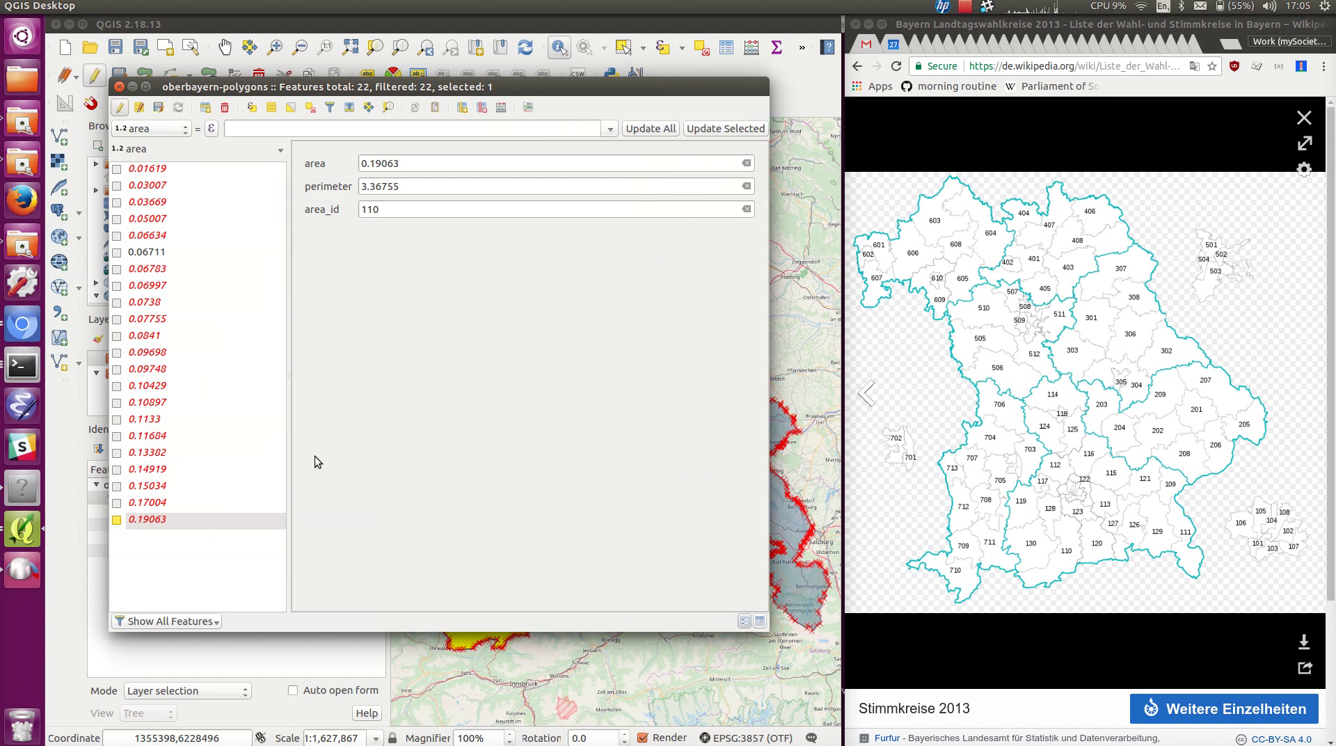
left_click(178, 146)
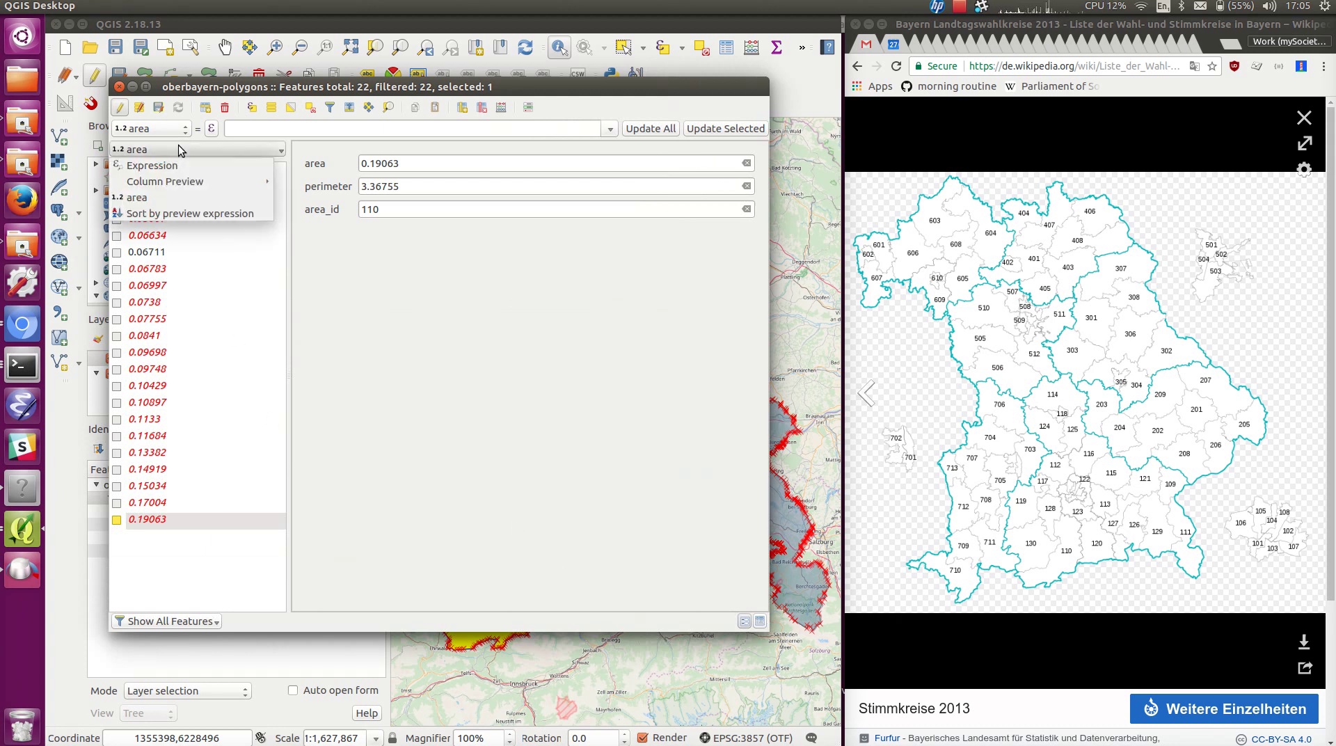
mouse_move(195, 182)
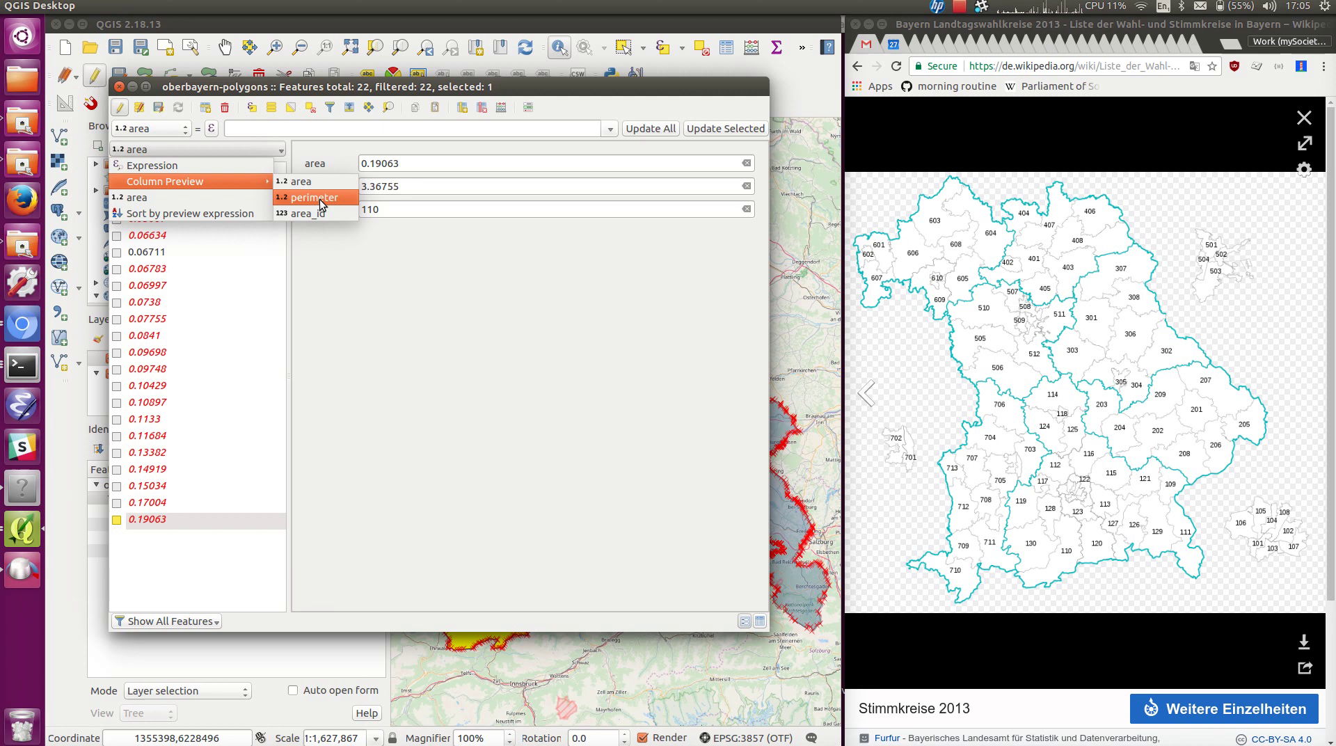
left_click(315, 213)
left_click(233, 148)
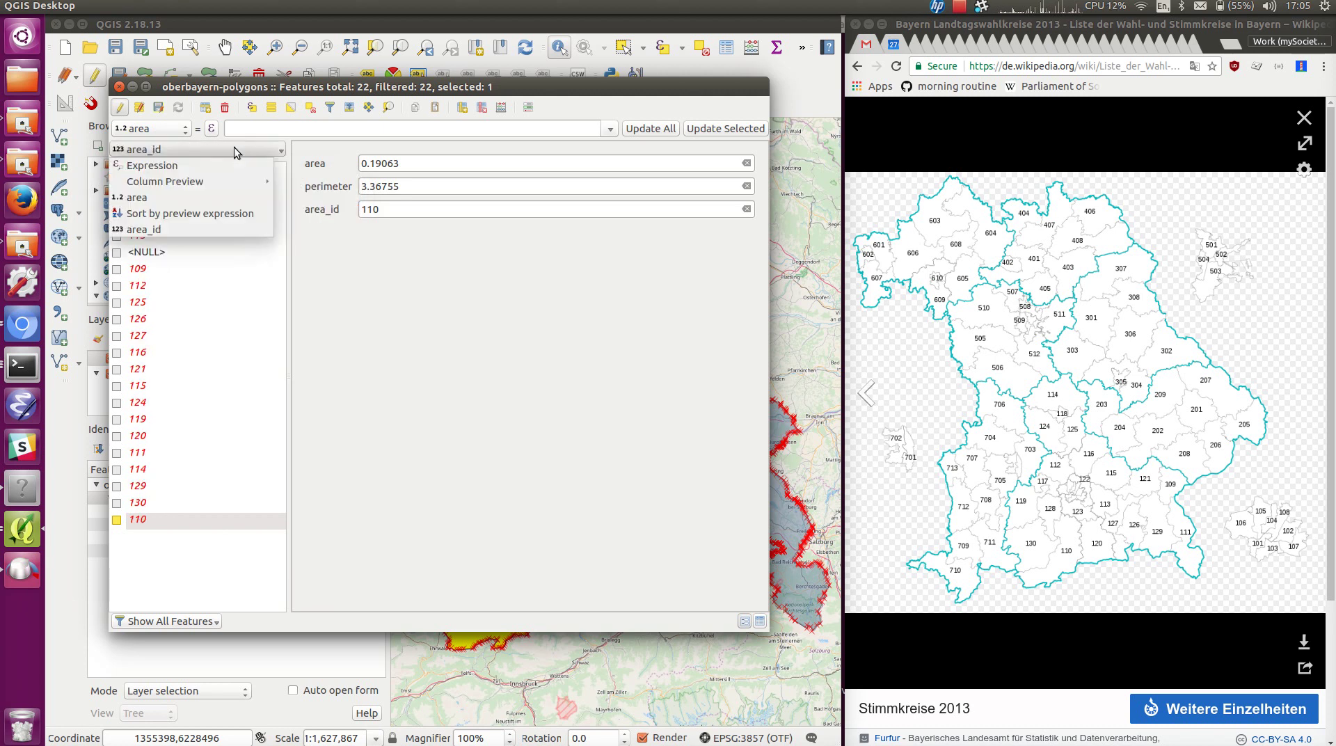
left_click(224, 211)
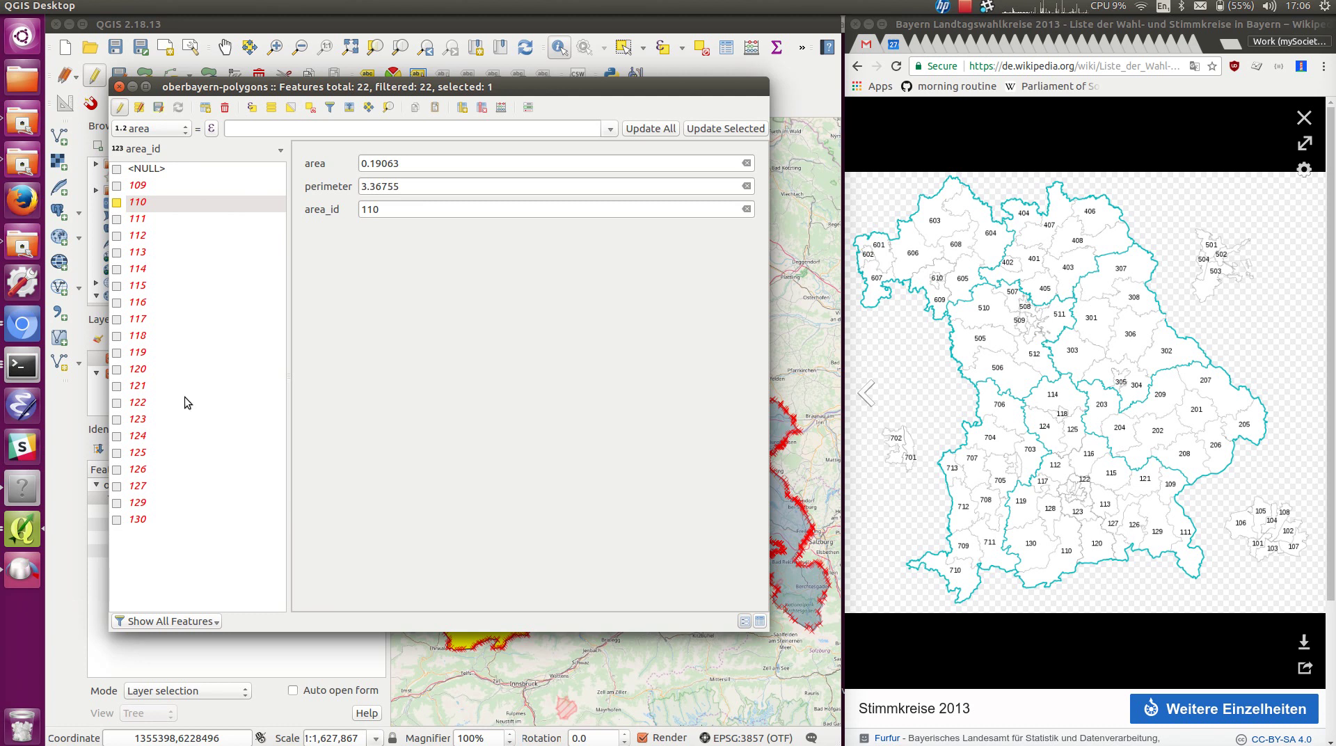
- Compare the NULL-ID district with ID 109, then select the unnumbered district
left_click(153, 172)
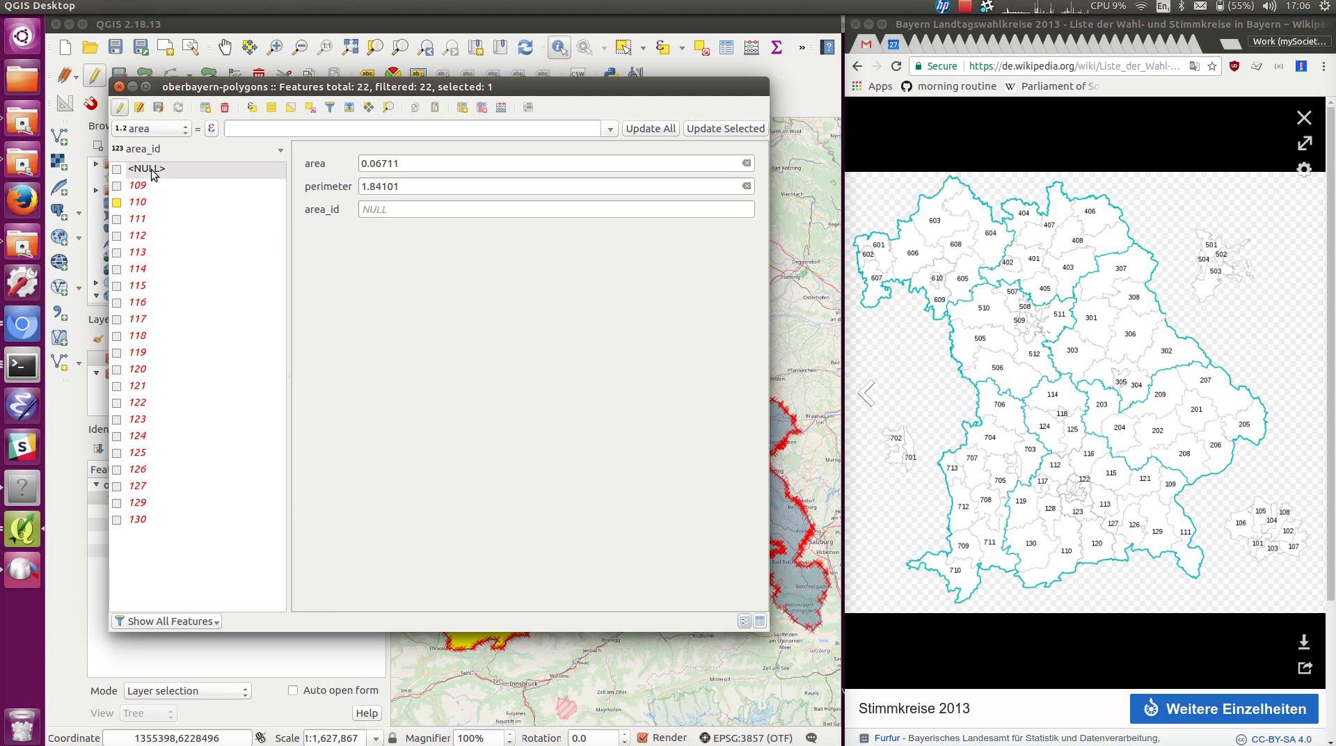
left_click(149, 185)
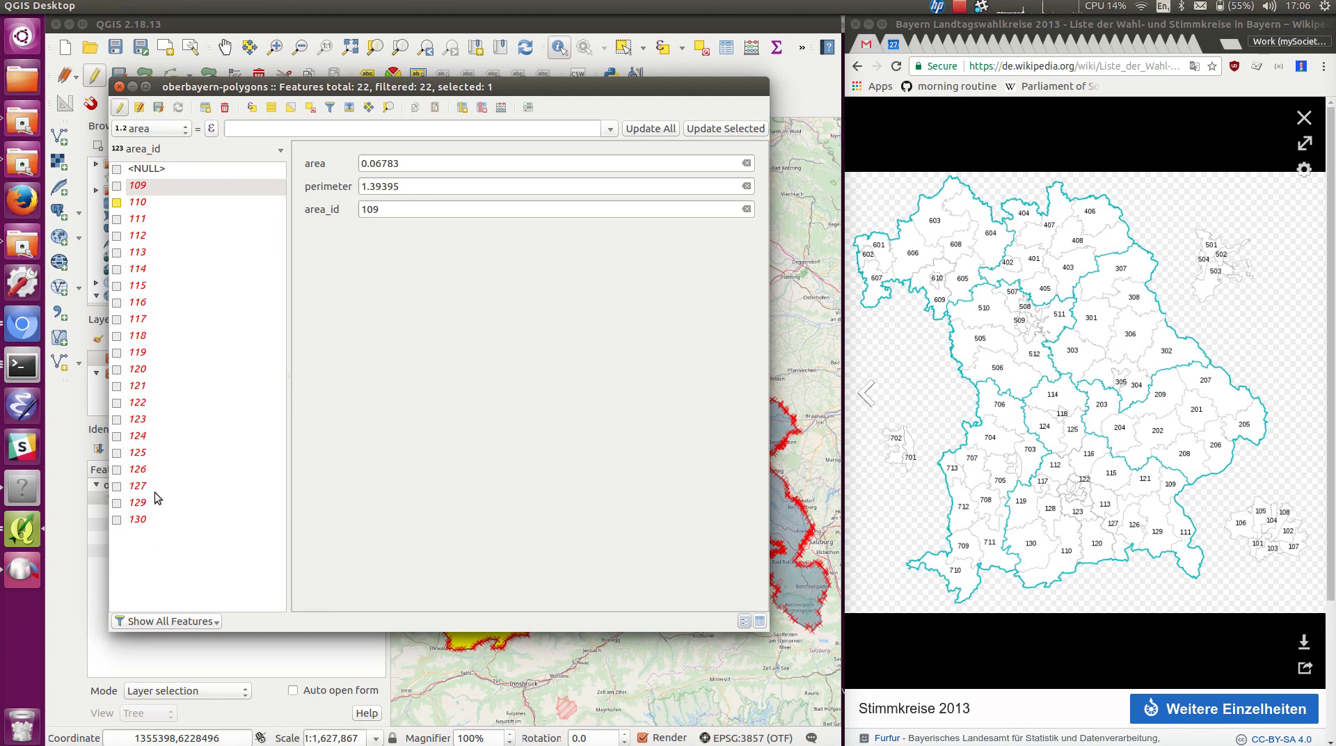
left_click(155, 170)
left_click(118, 172)
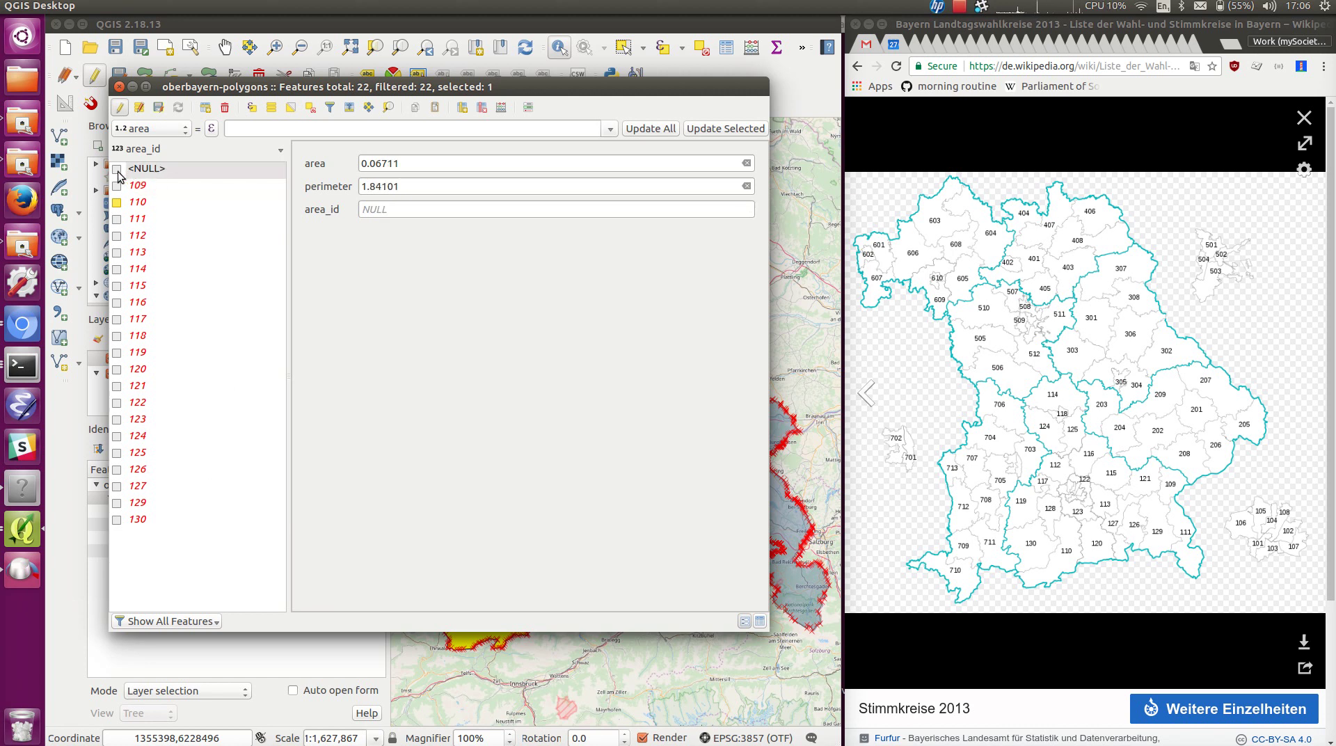
- Enter area_id 128 for the unnumbered 0.06711 district and commit the edit
left_click_drag(243, 88, 284, 142)
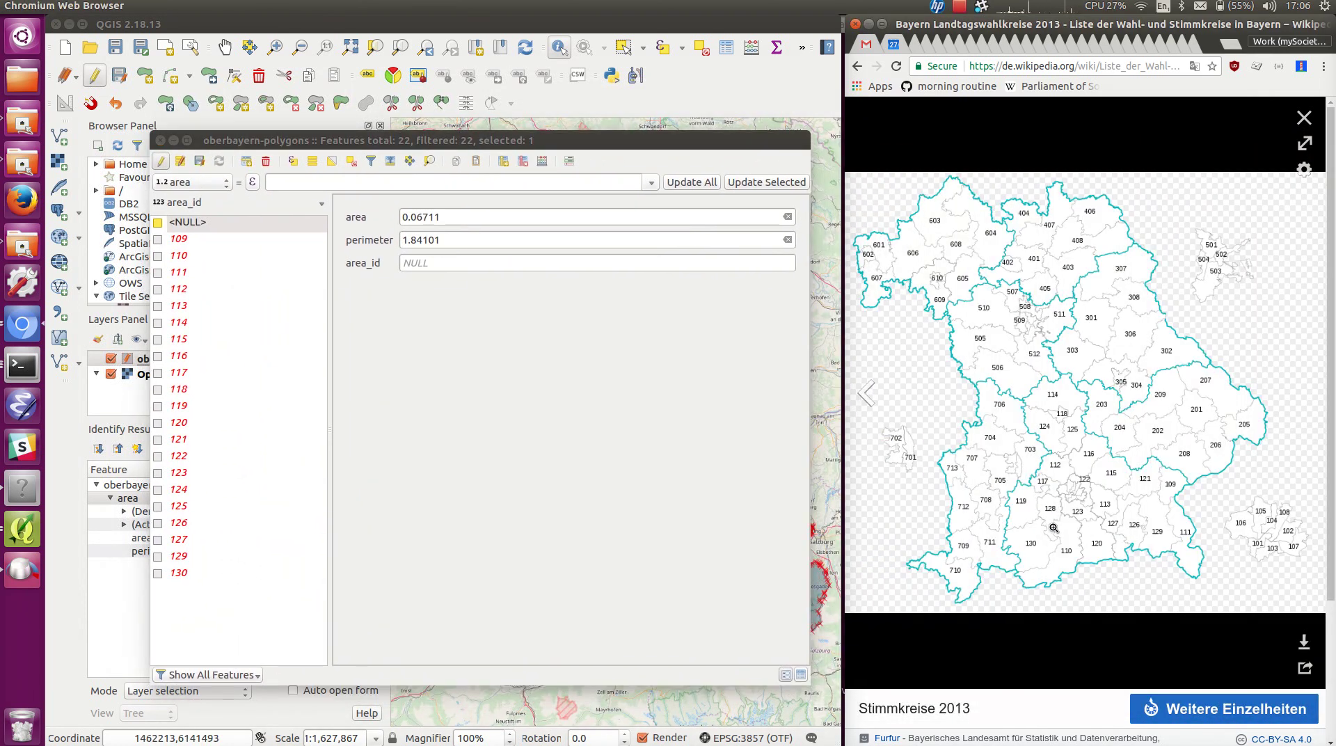
left_click(430, 265)
type("128")
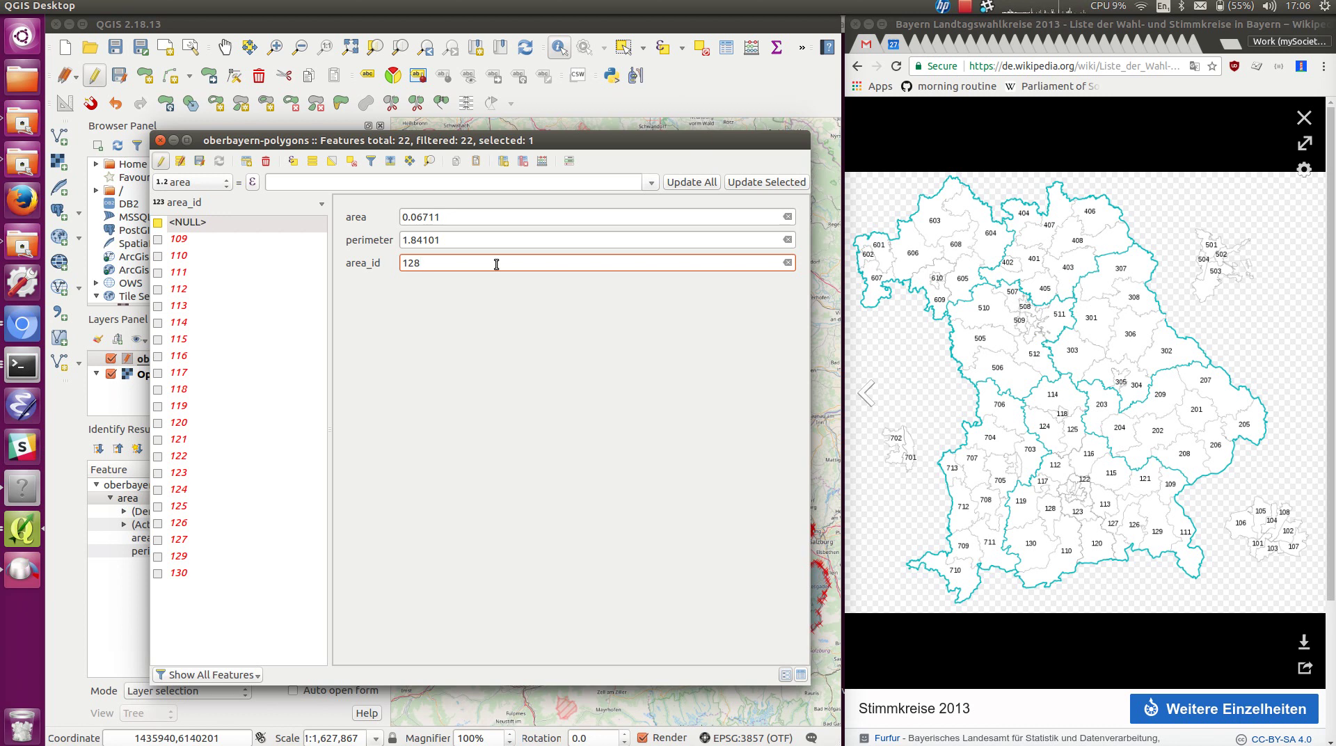
key("Tab")
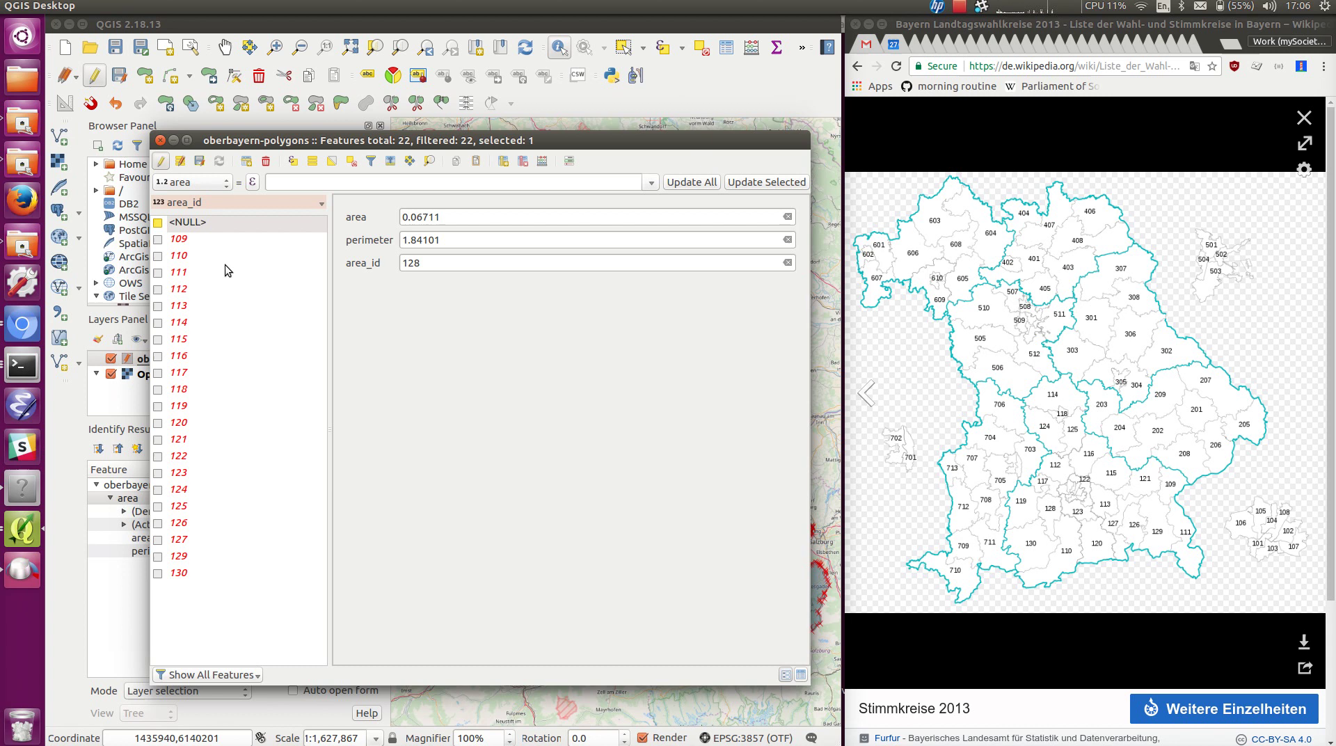
left_click(198, 252)
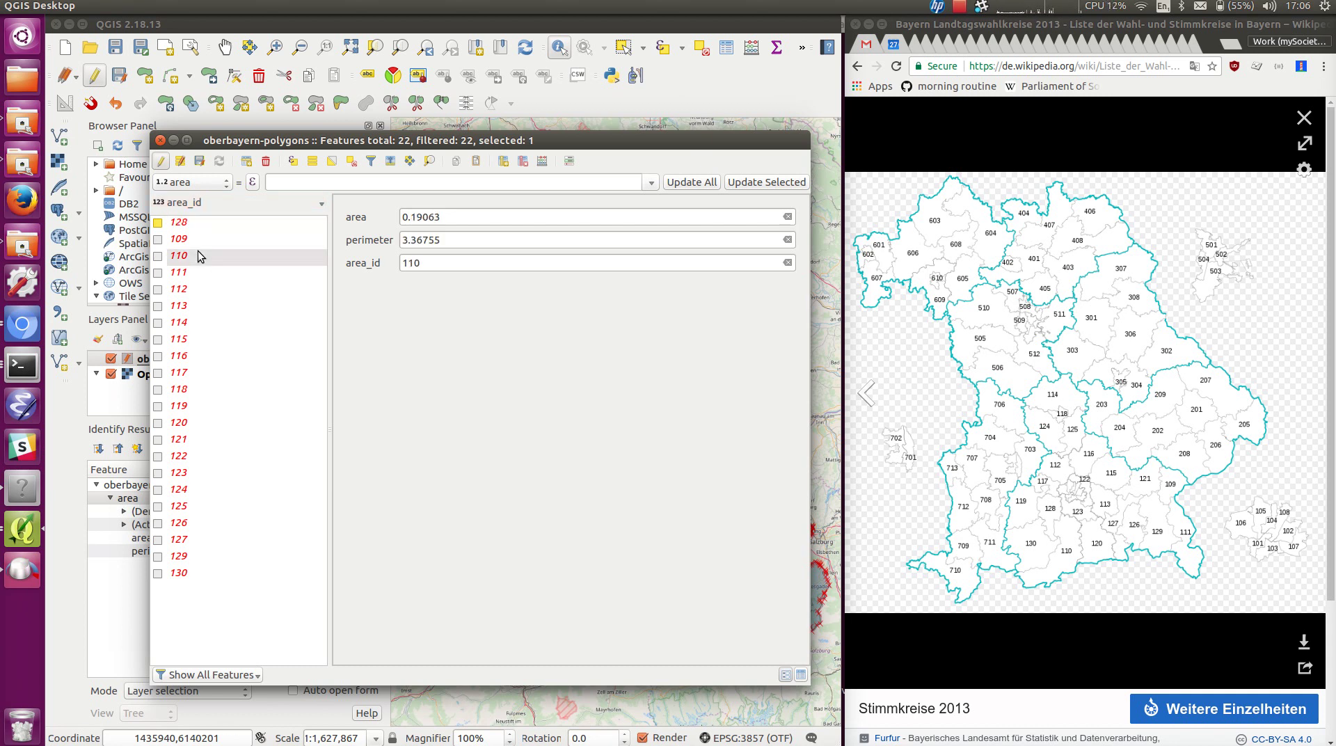
left_click(191, 238)
left_click(192, 221)
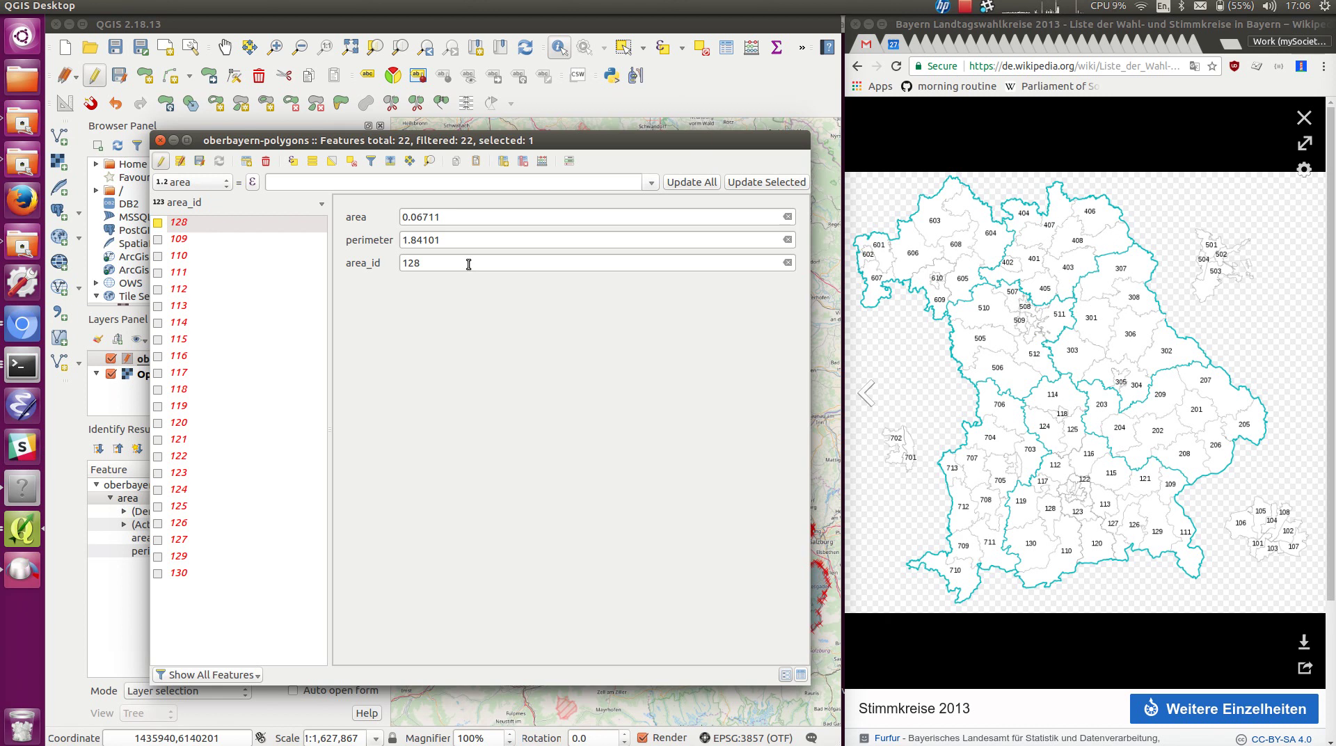
- Re-sort the district list descending, then back to ascending ID order
left_click(266, 202)
left_click(248, 265)
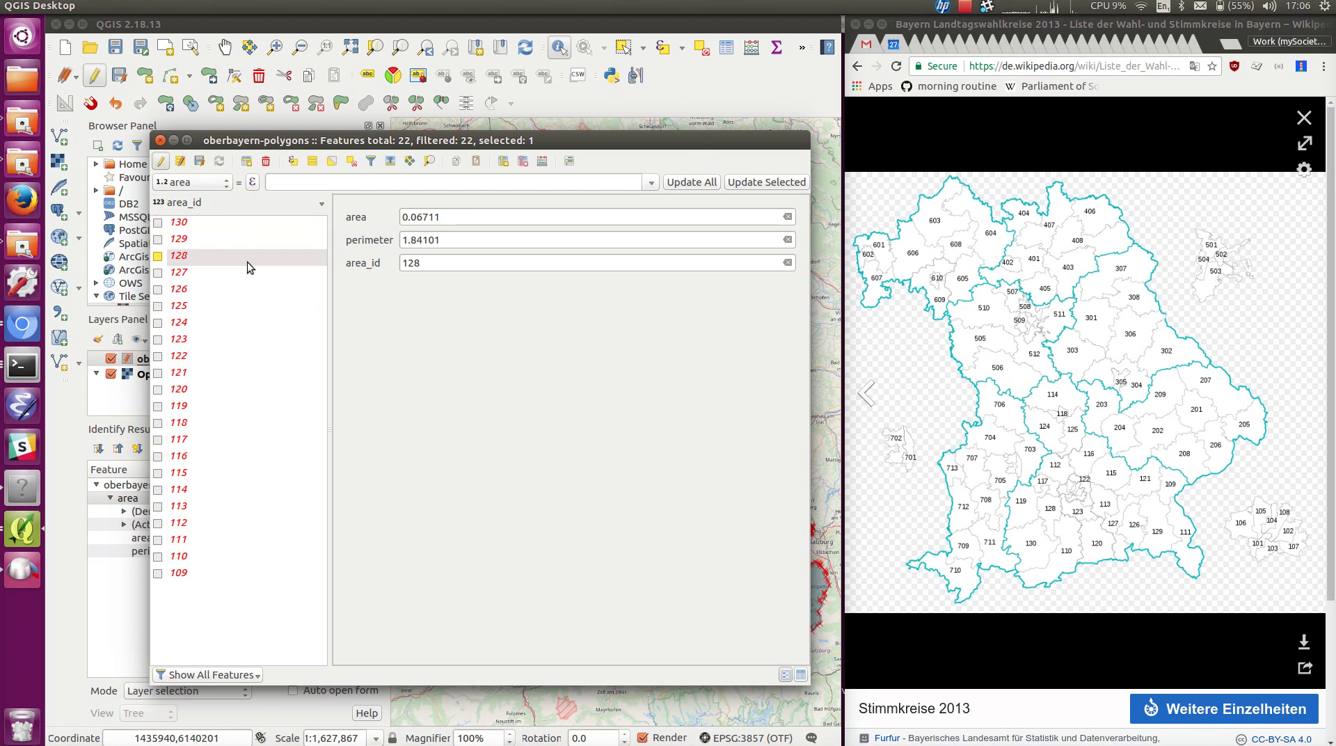
left_click(271, 204)
left_click(258, 265)
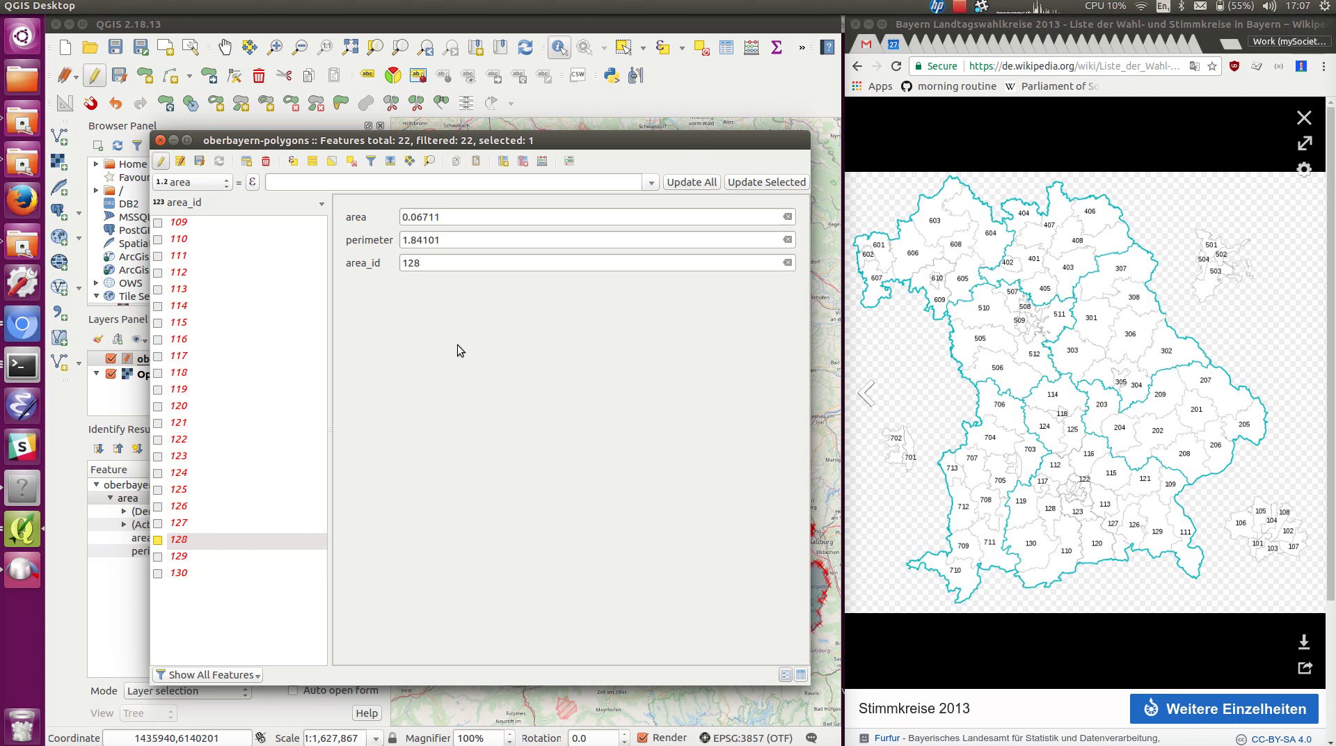
- Stop editing the district layer, saving the area_id edits, and close the attribute table
left_click(160, 164)
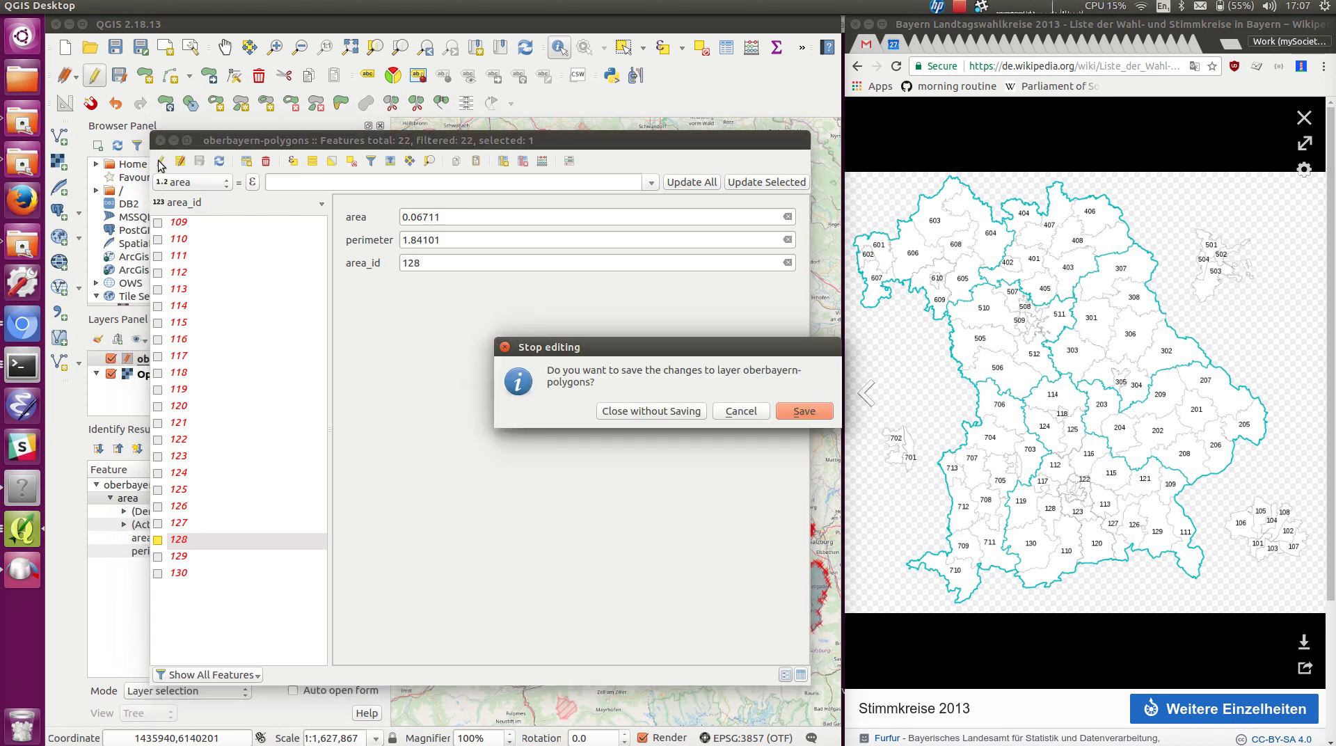
left_click(806, 411)
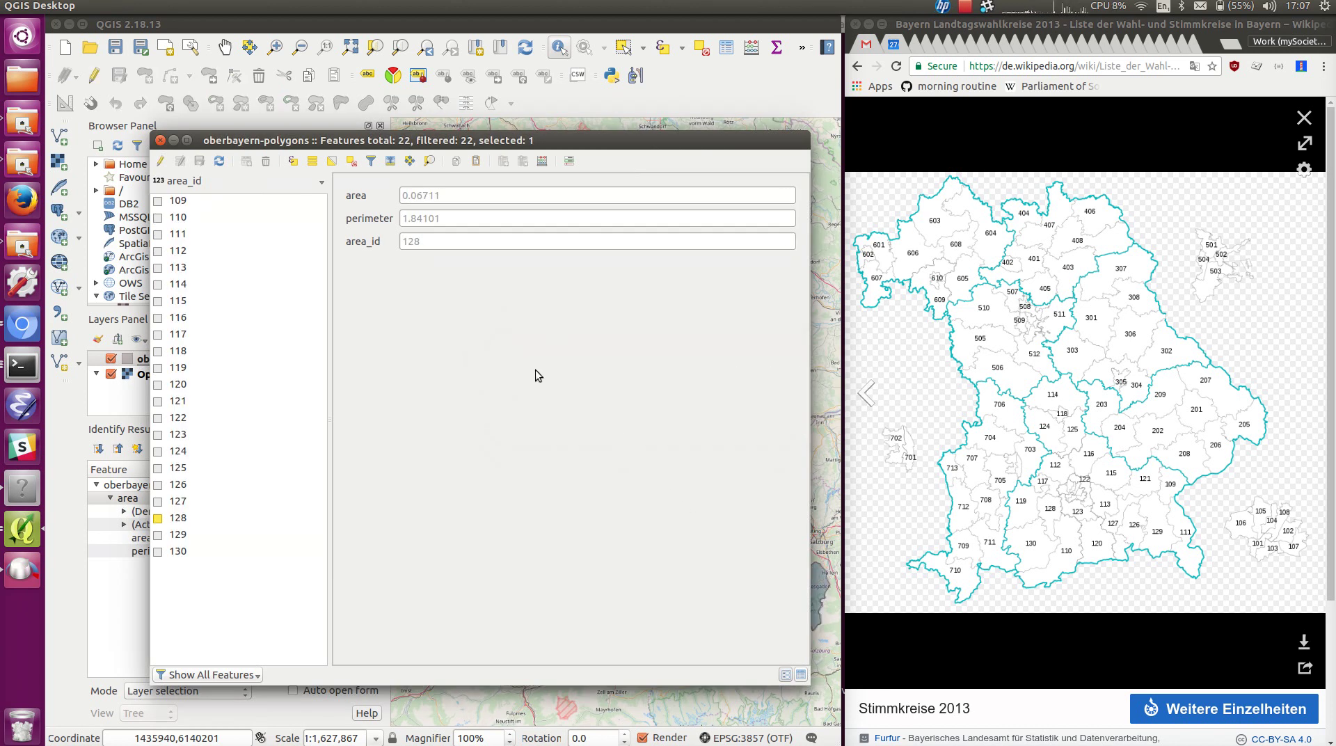
left_click(160, 139)
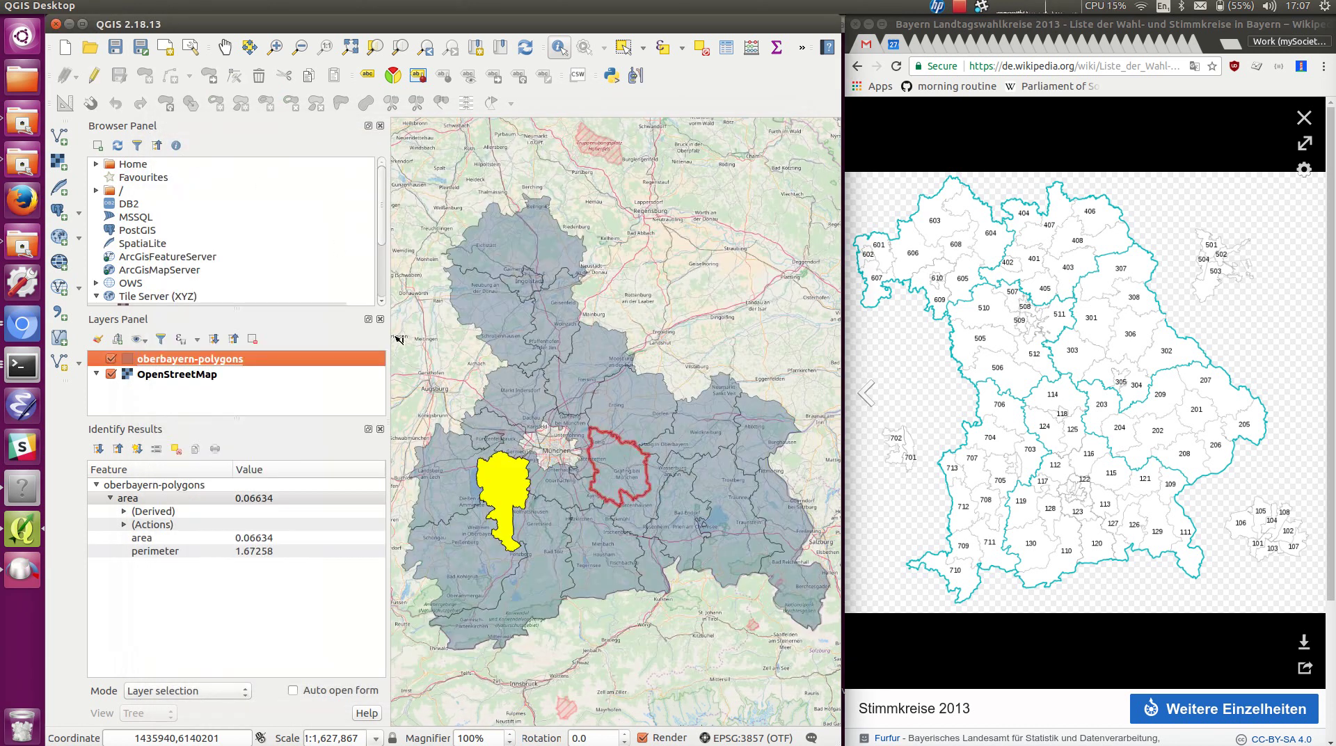
- Export oberbayern-polygons as the shapefile oberbayern-with-ids, then quit QGIS
right_click(201, 363)
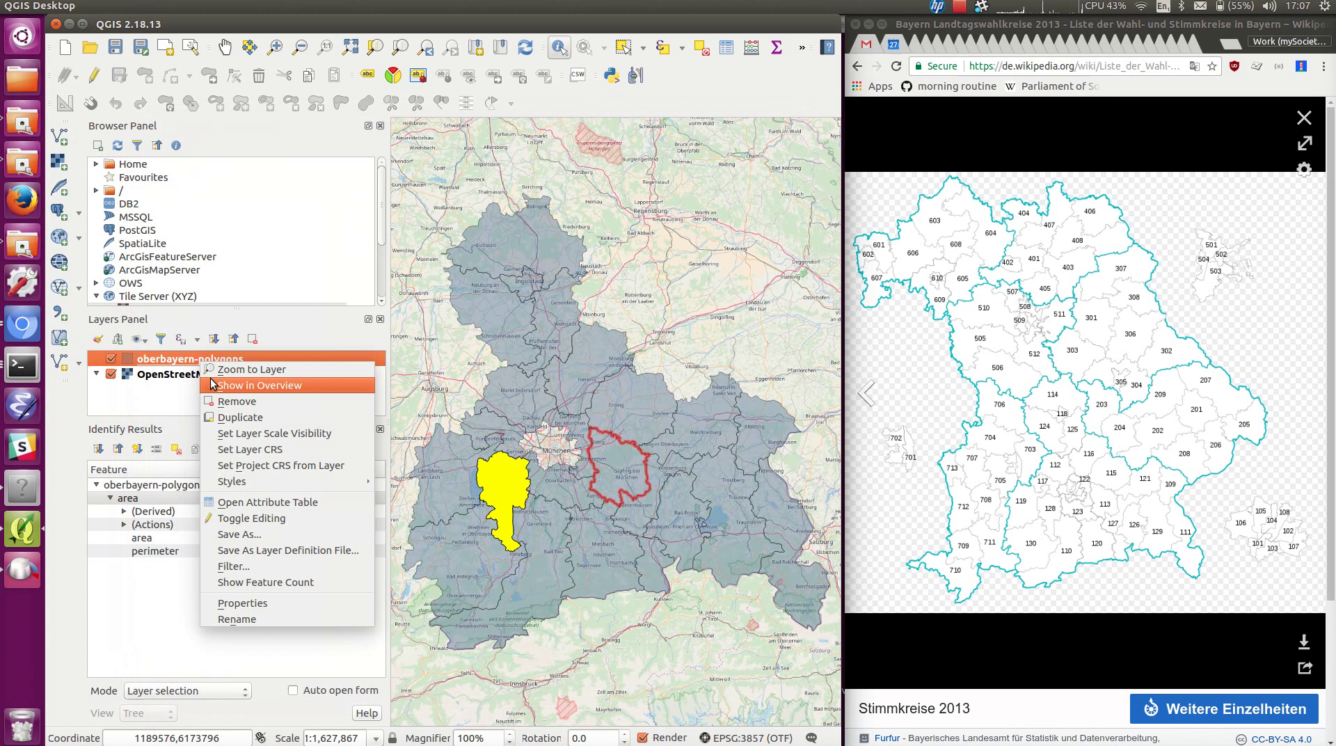
left_click(279, 535)
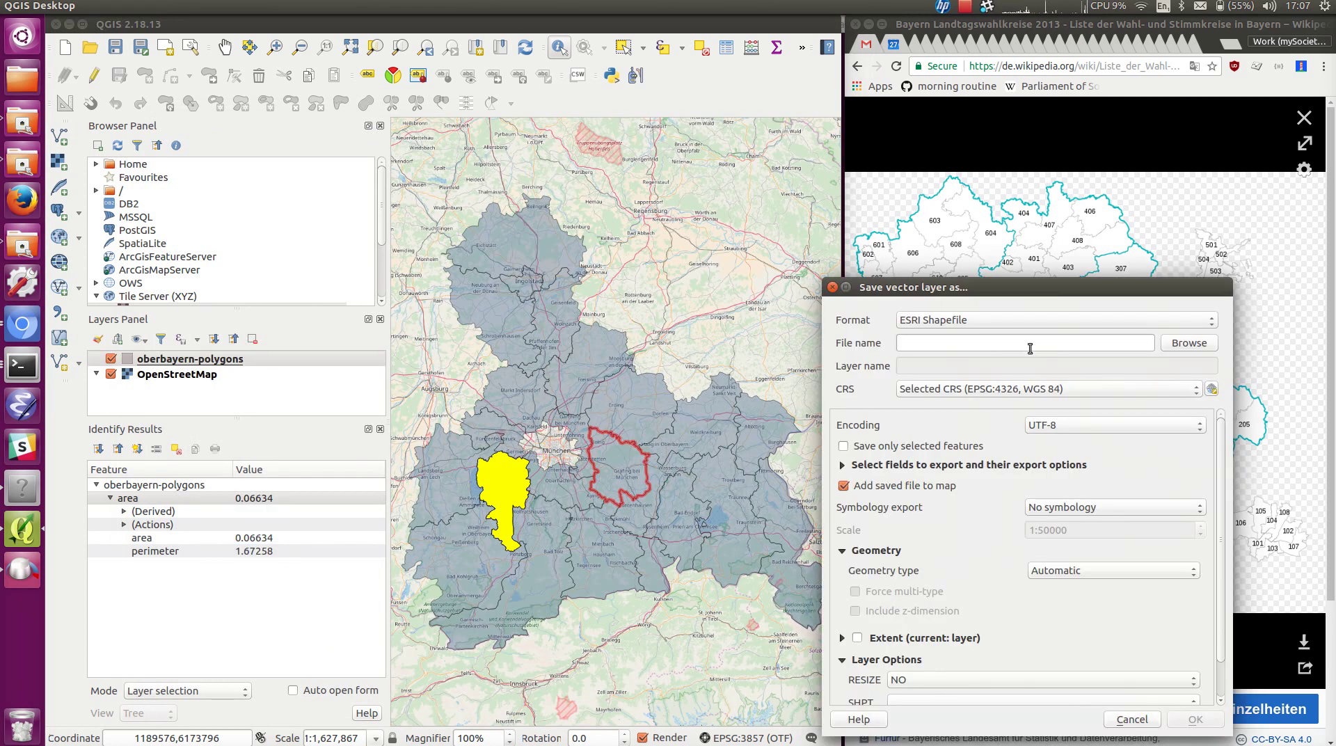
left_click(1004, 345)
type("ober")
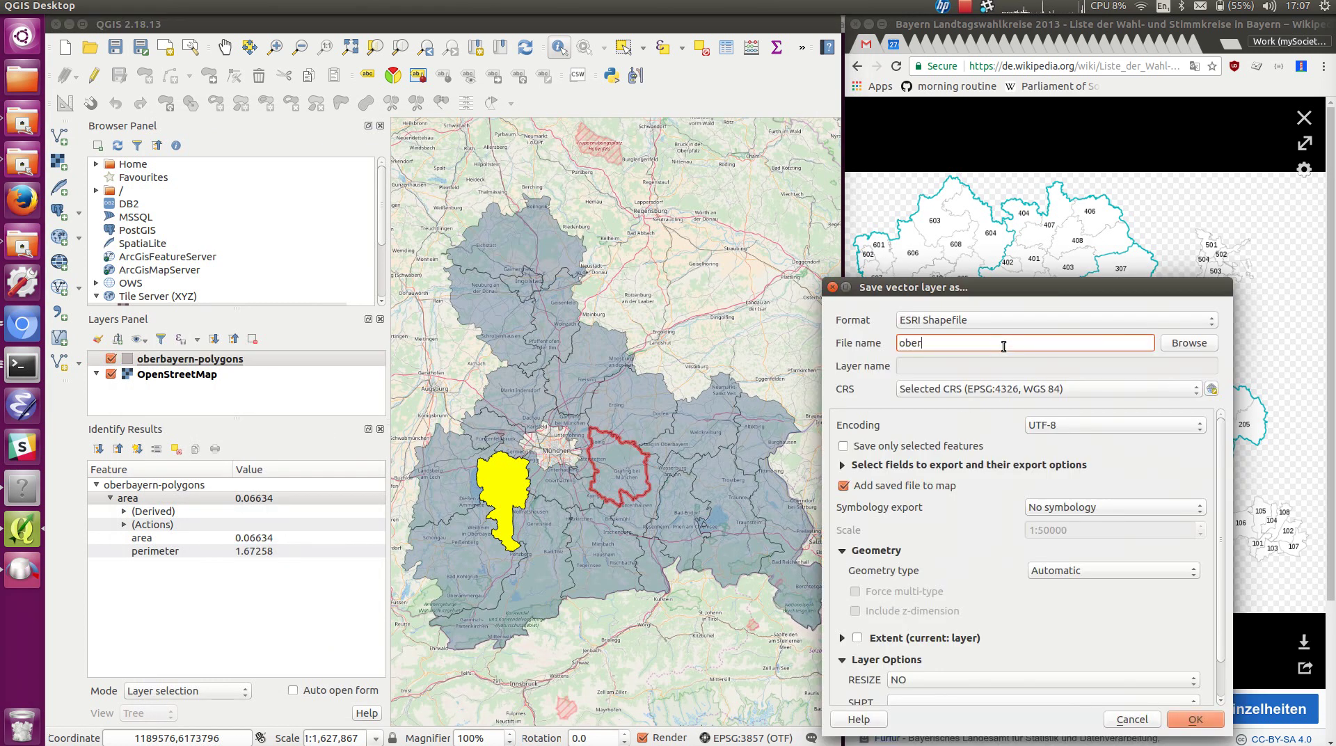
type("bayern-with-ids")
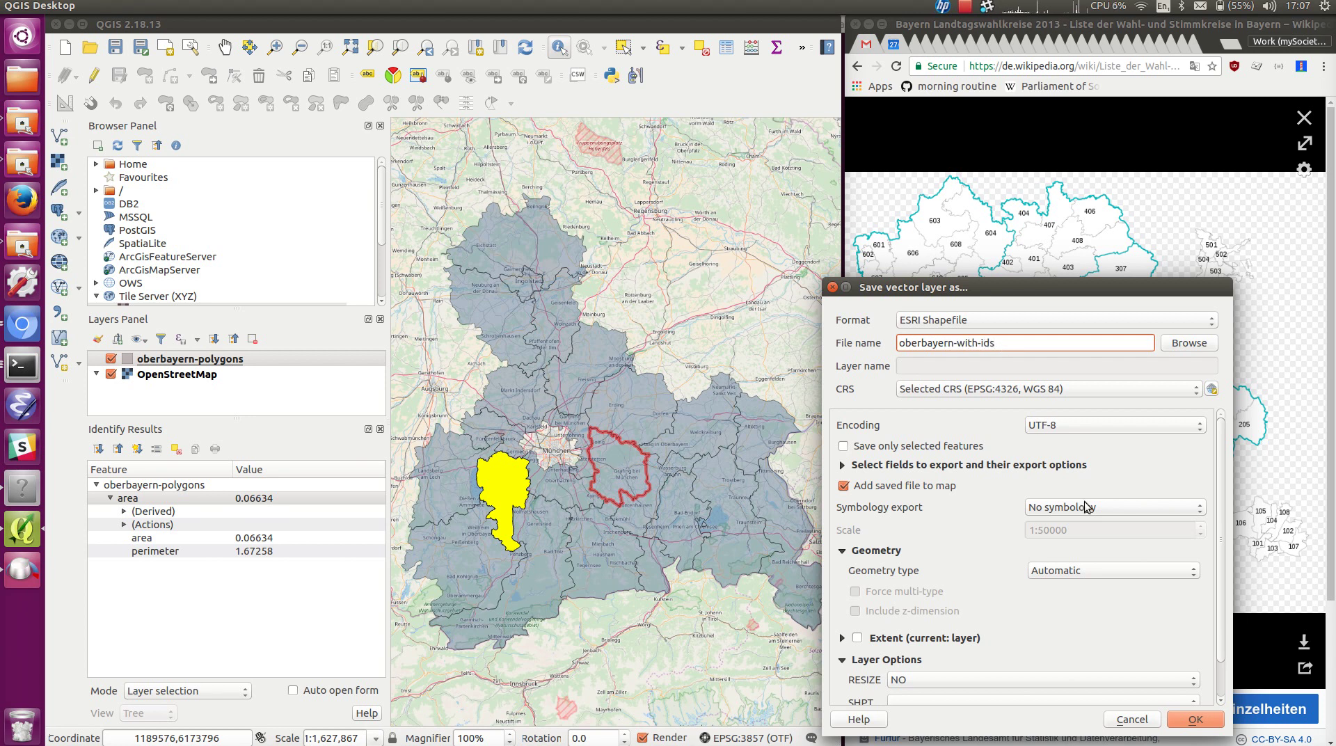
left_click(1195, 718)
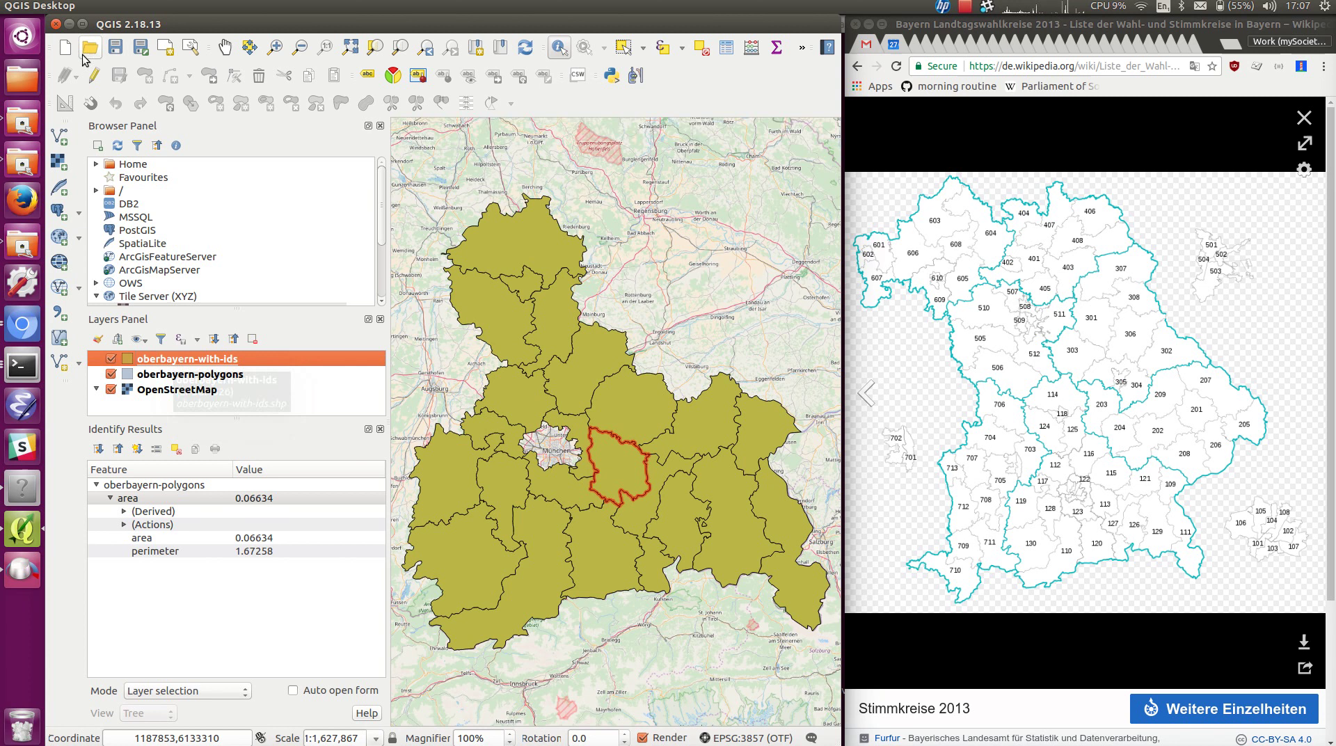
left_click(57, 25)
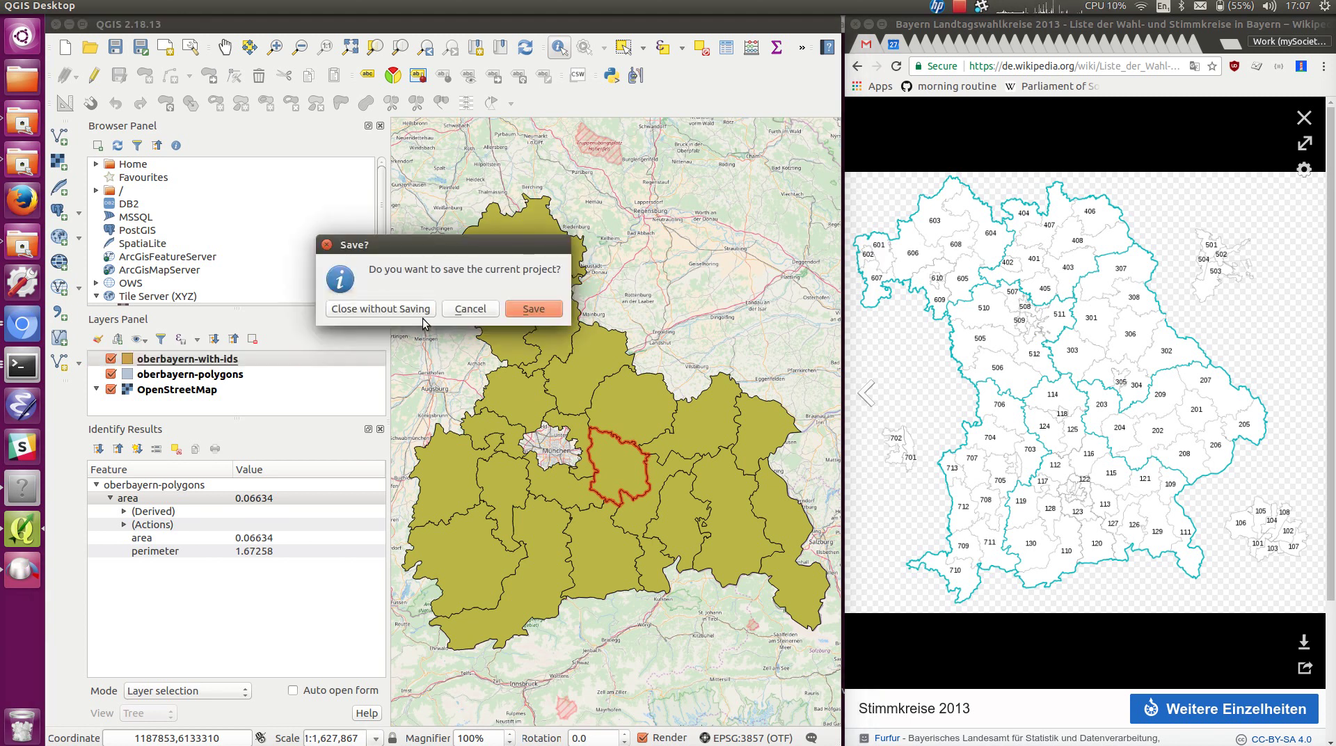
- Keep QGIS open and list source-shapefiles and its parent folder with ls -lctr
left_click(474, 307)
key("alt+Tab")
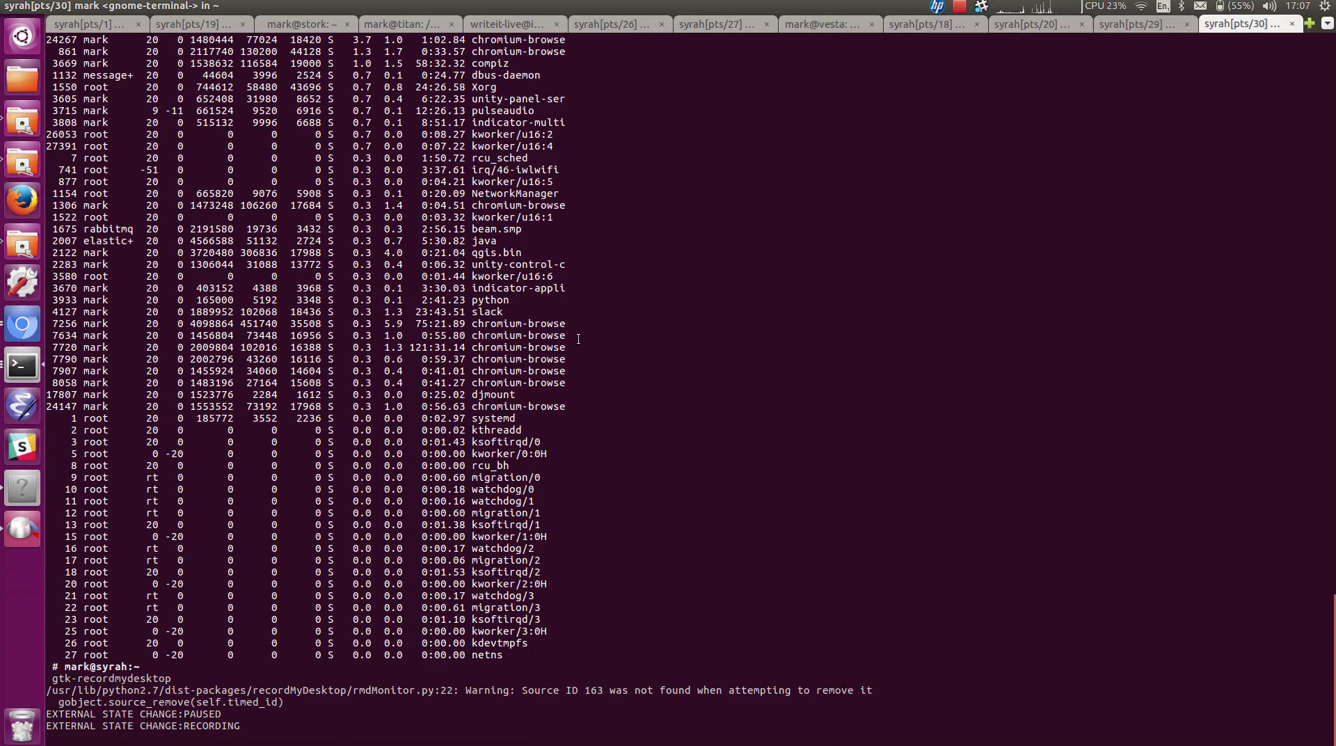
key("ctrl+Page_Down")
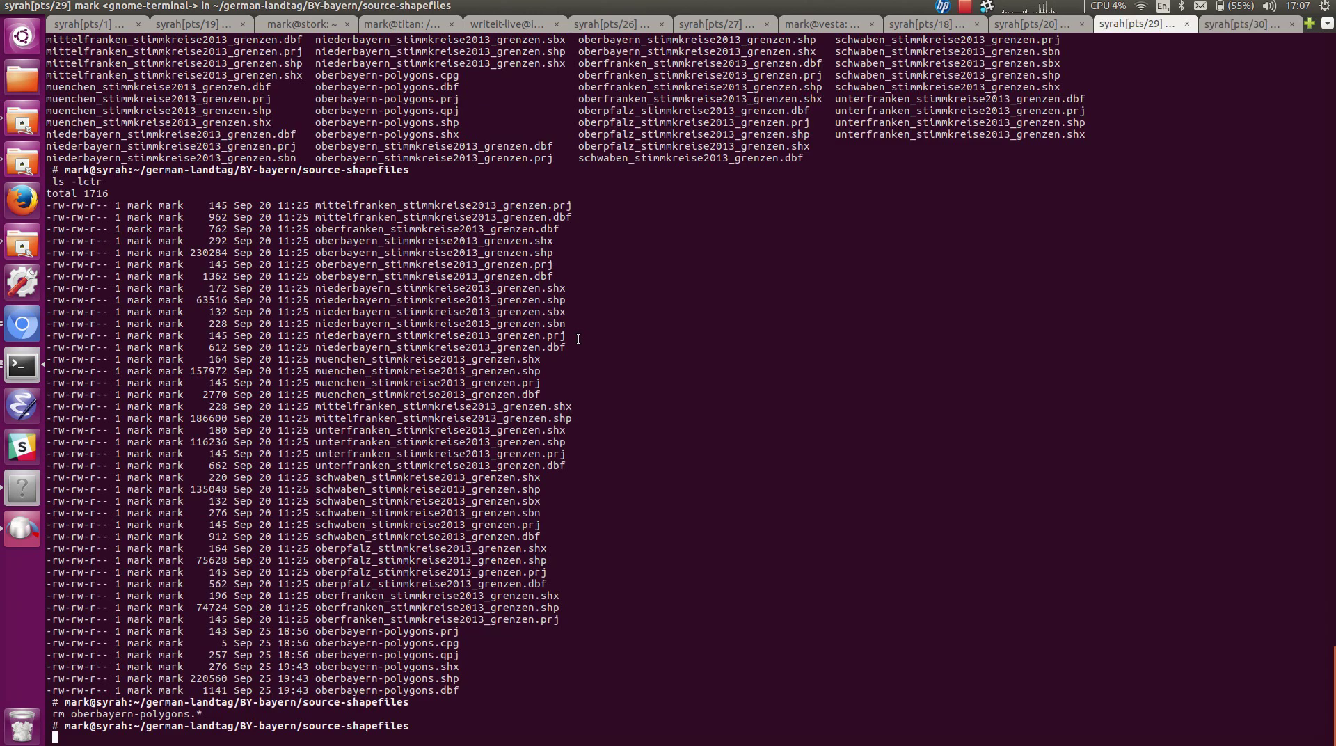
key("ctrl+l")
type("ls -lctr")
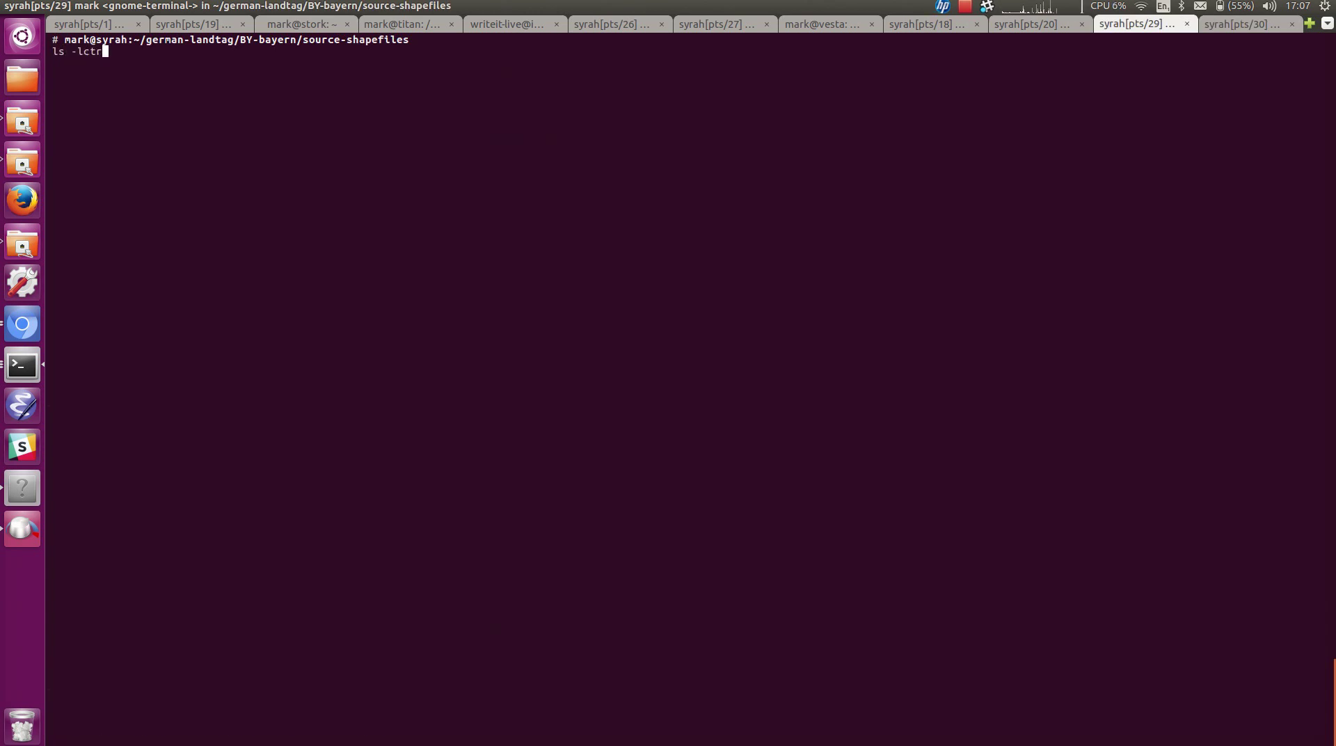
key("Return")
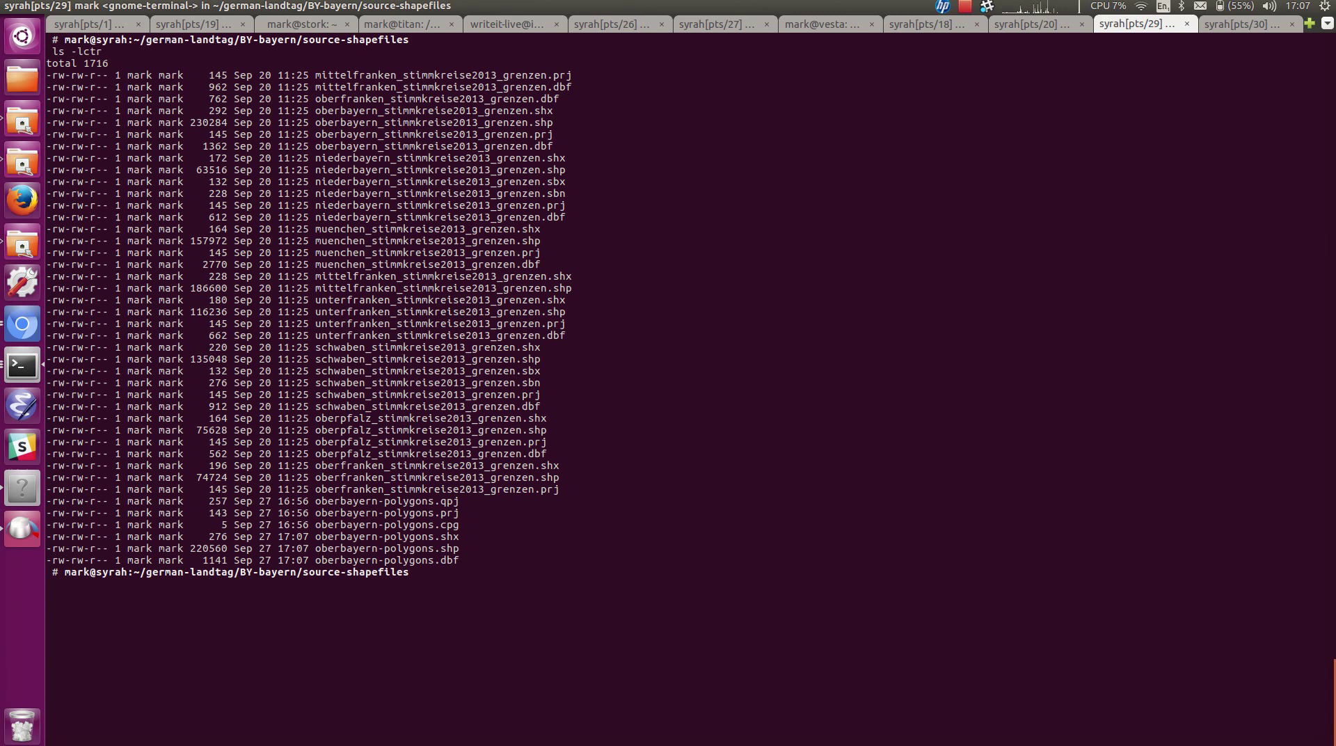
type("ls -lctr ..")
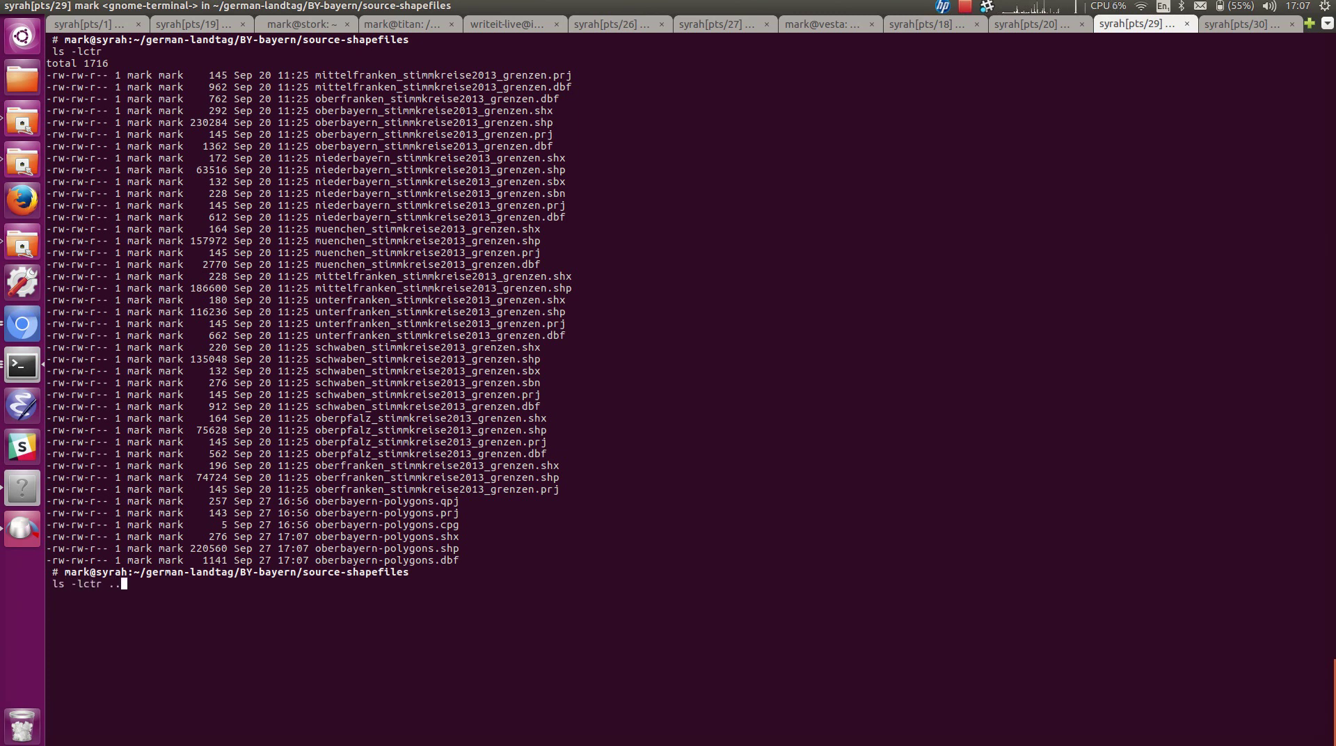
key("Return")
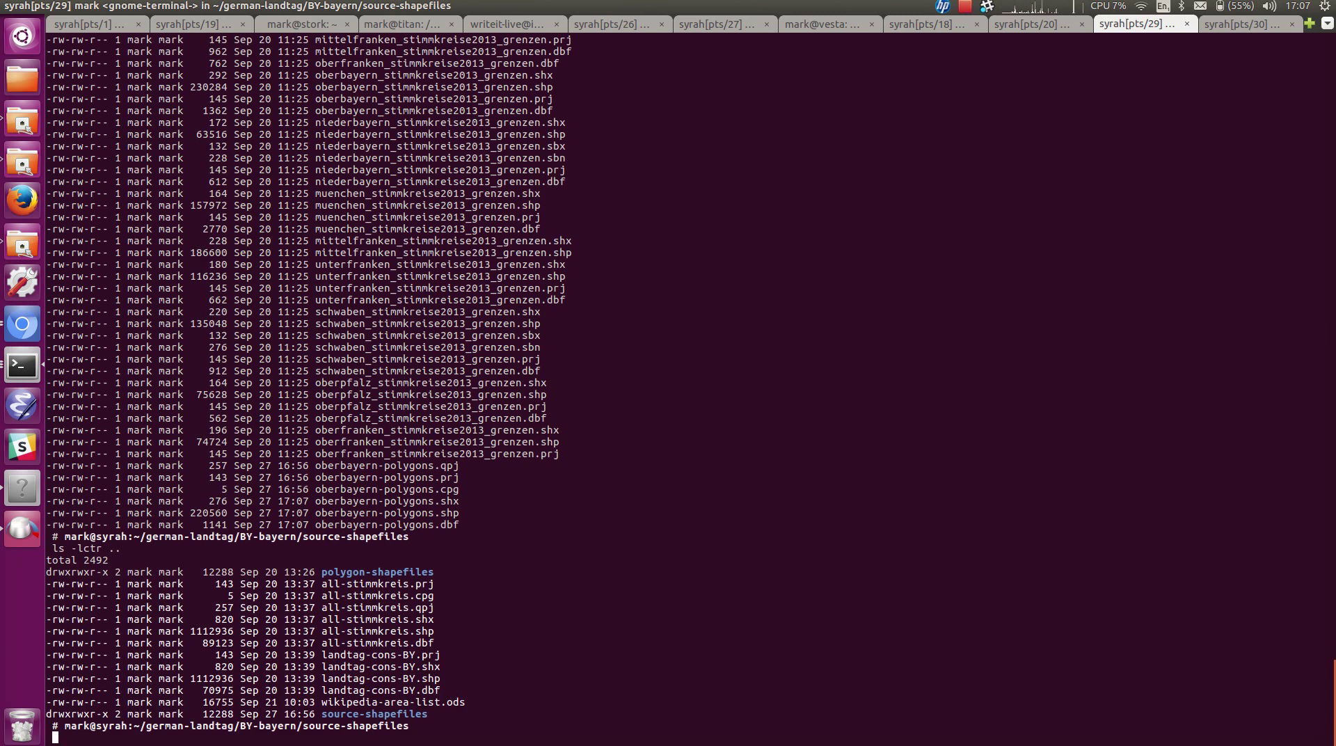
- Move ~/oberbayern-with-ids.* into source-shapefiles and list the folder with ls -ltr
type("c")
key("BackSpace")
type("ls -lctr")
key("BackSpace")
key("BackSpace")
key("BackSpace")
key("BackSpace")
key("BackSpace")
key("BackSpace")
key("BackSpace")
key("BackSpace")
left_click(964, 7)
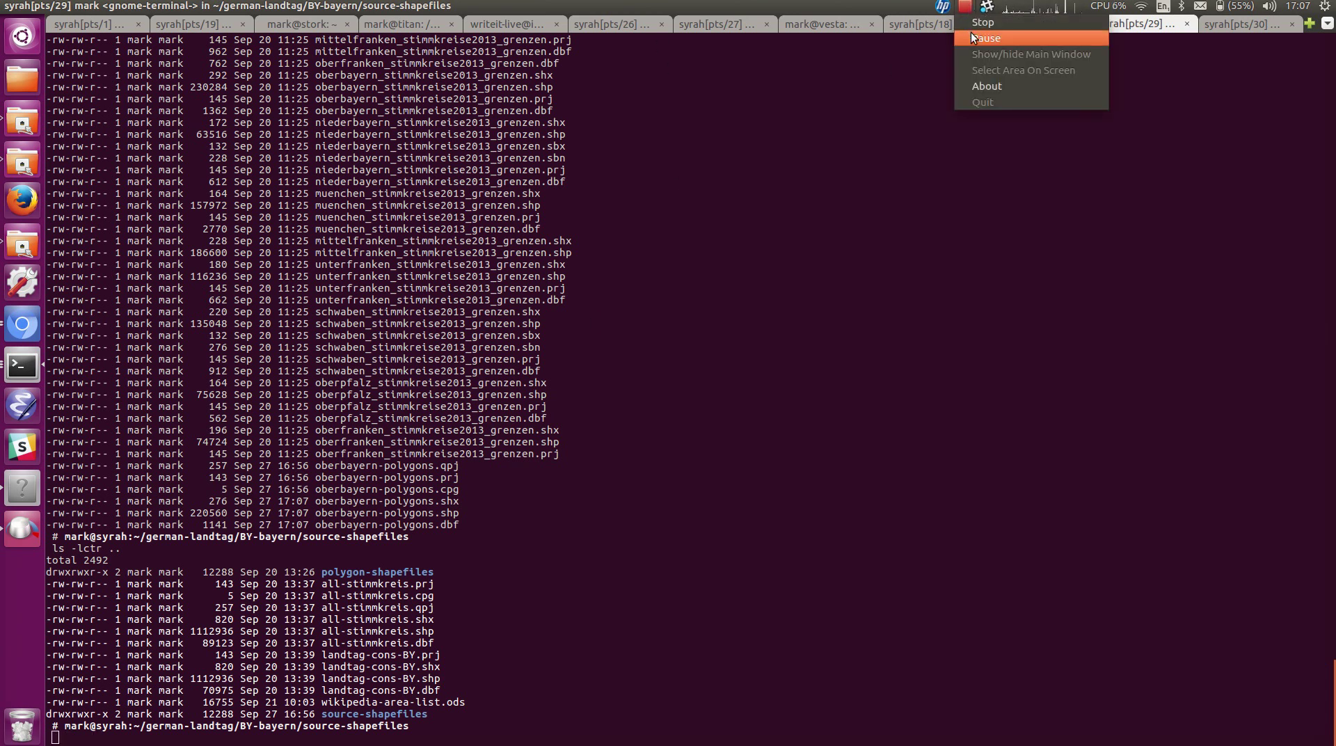
left_click(988, 37)
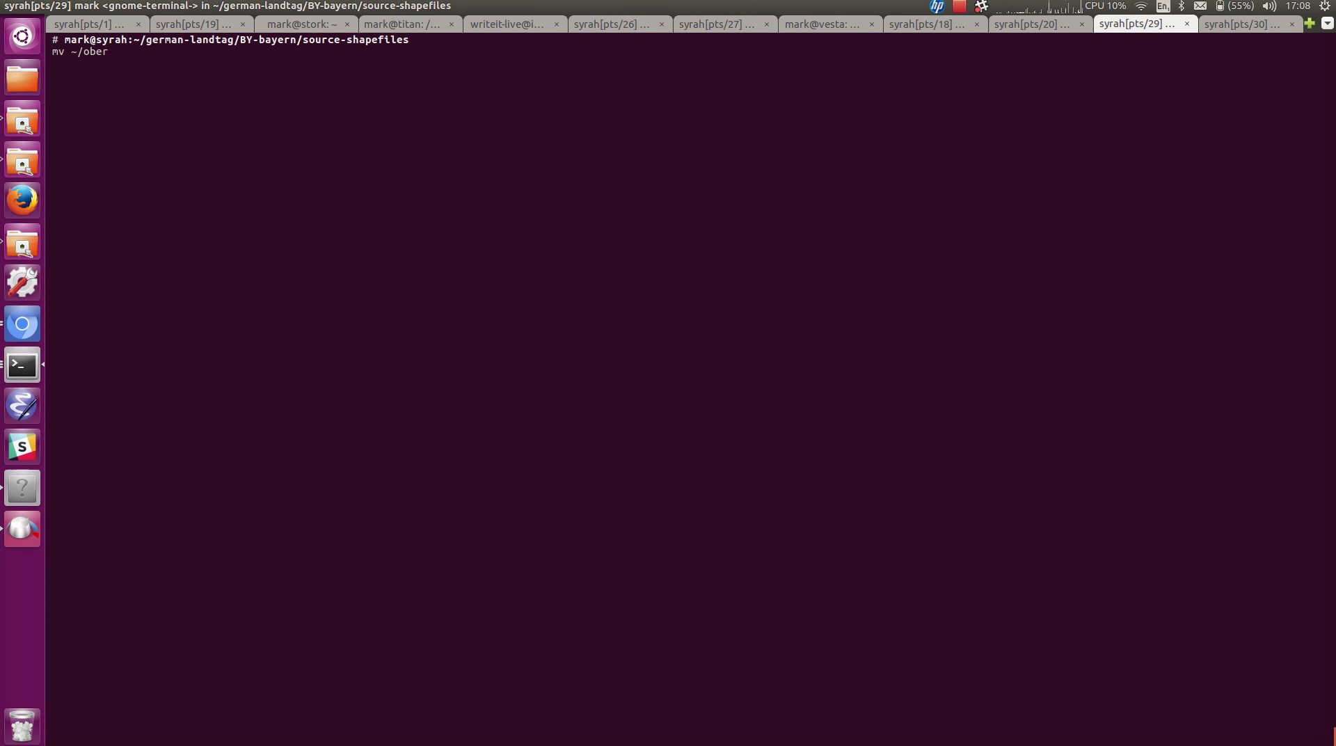
type("yern-")
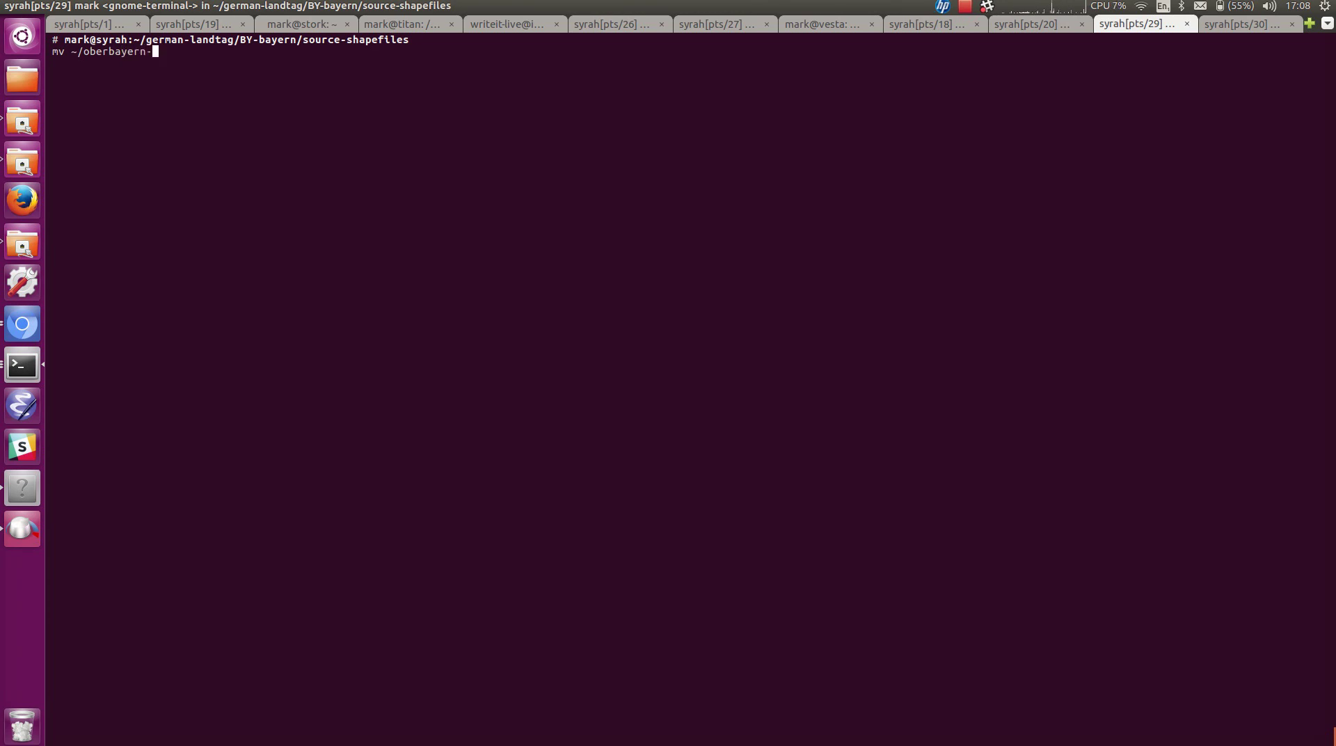
key("Tab")
key("Tab")
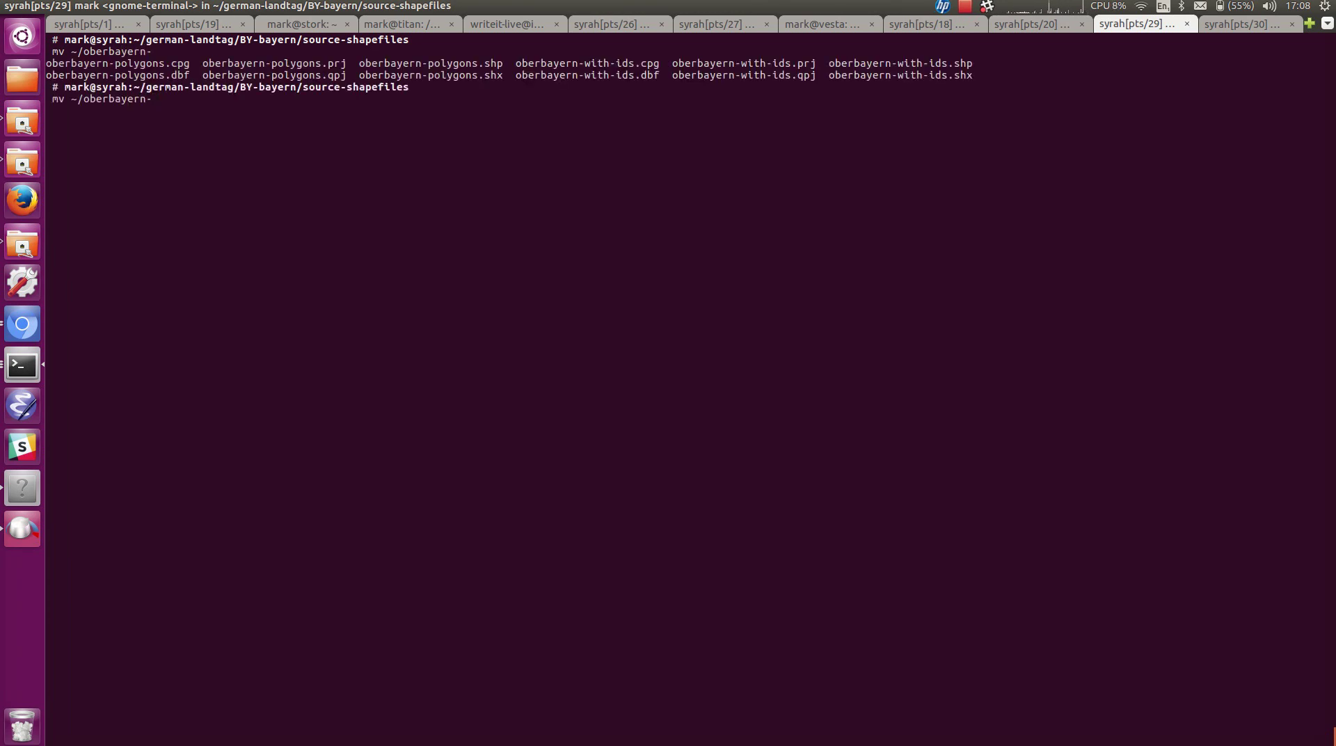
type("w")
key("Tab")
type("* .")
key("Return")
type("ls -ltr")
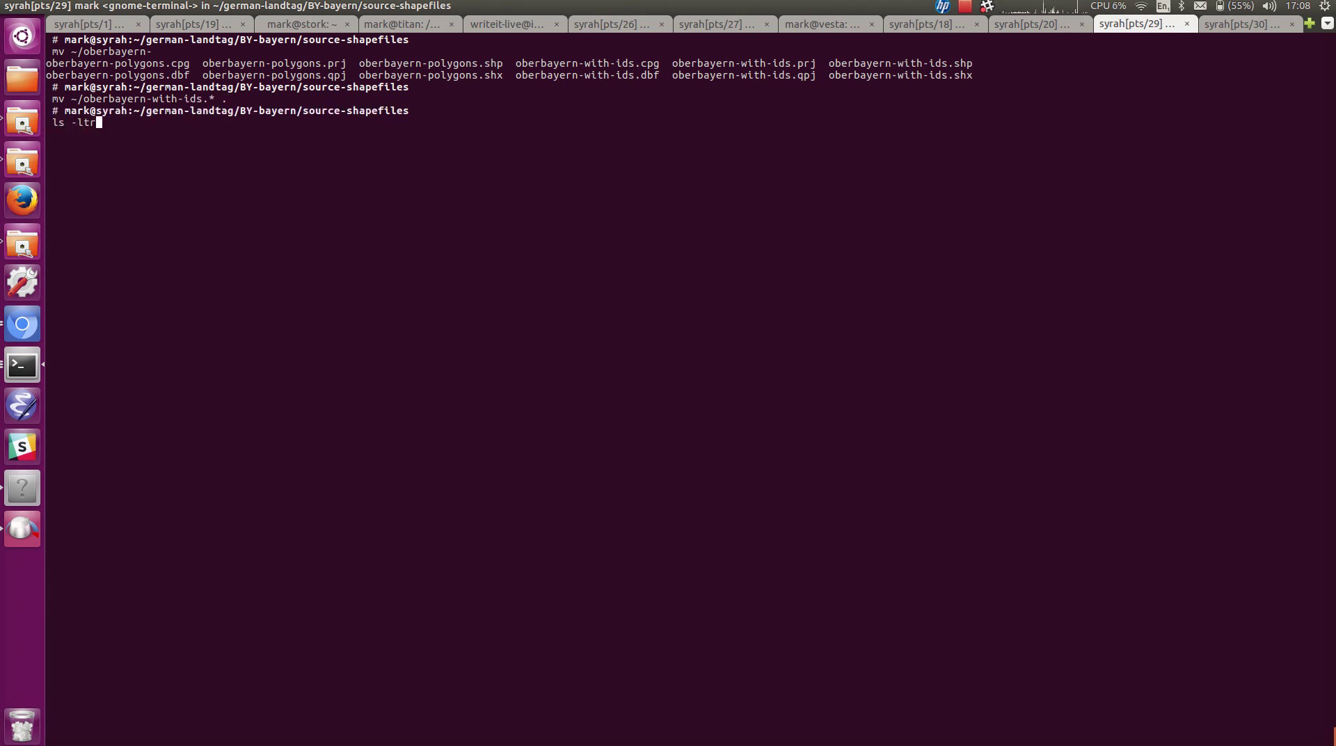
key("Return")
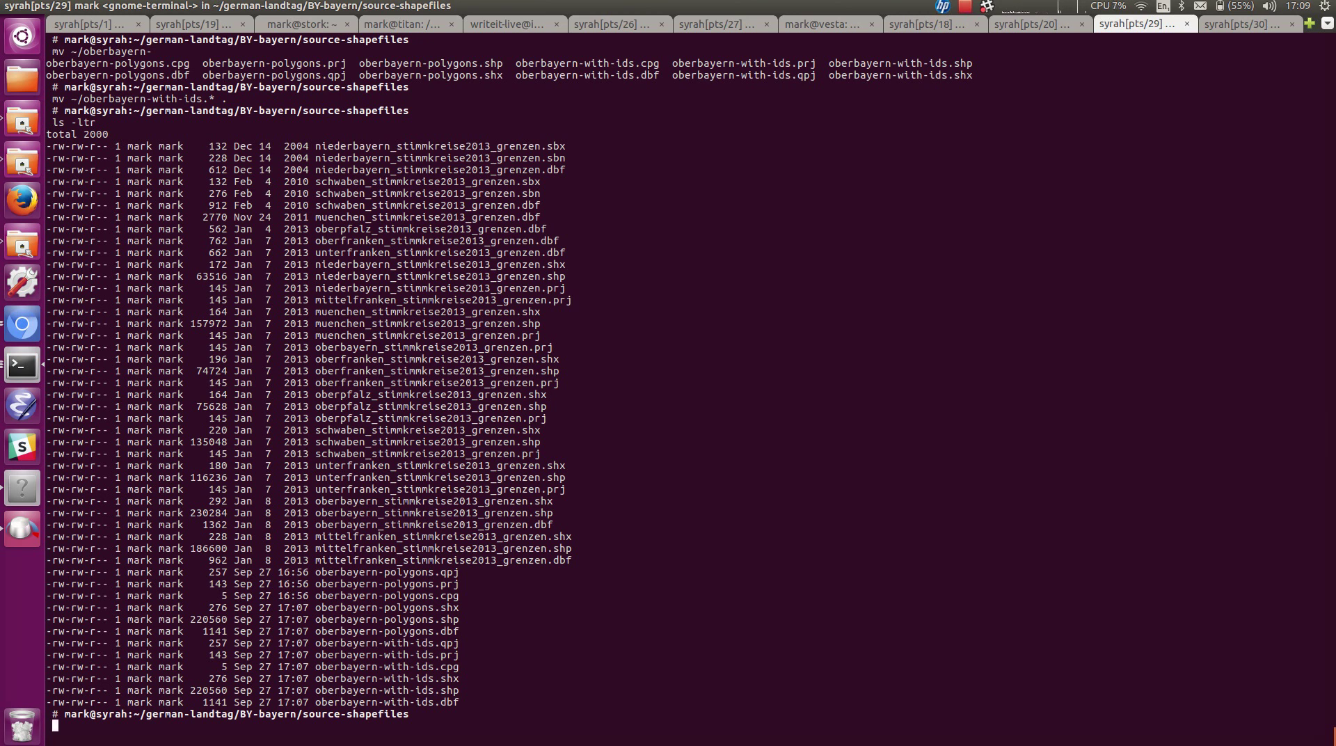
- Start typing an ogrinfo -al command for the oberbayern-with-ids shapefile, correcting a typo
type("ogrinfo -al ober")
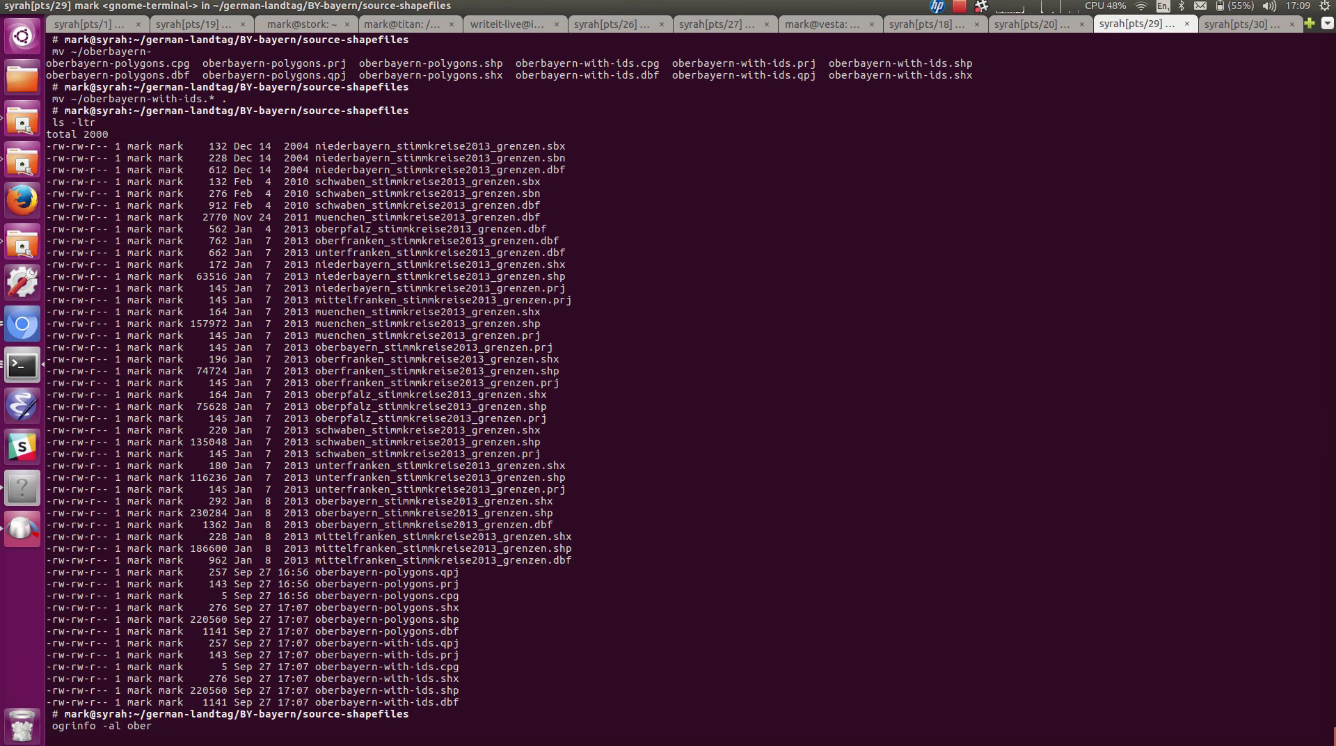
type("bar")
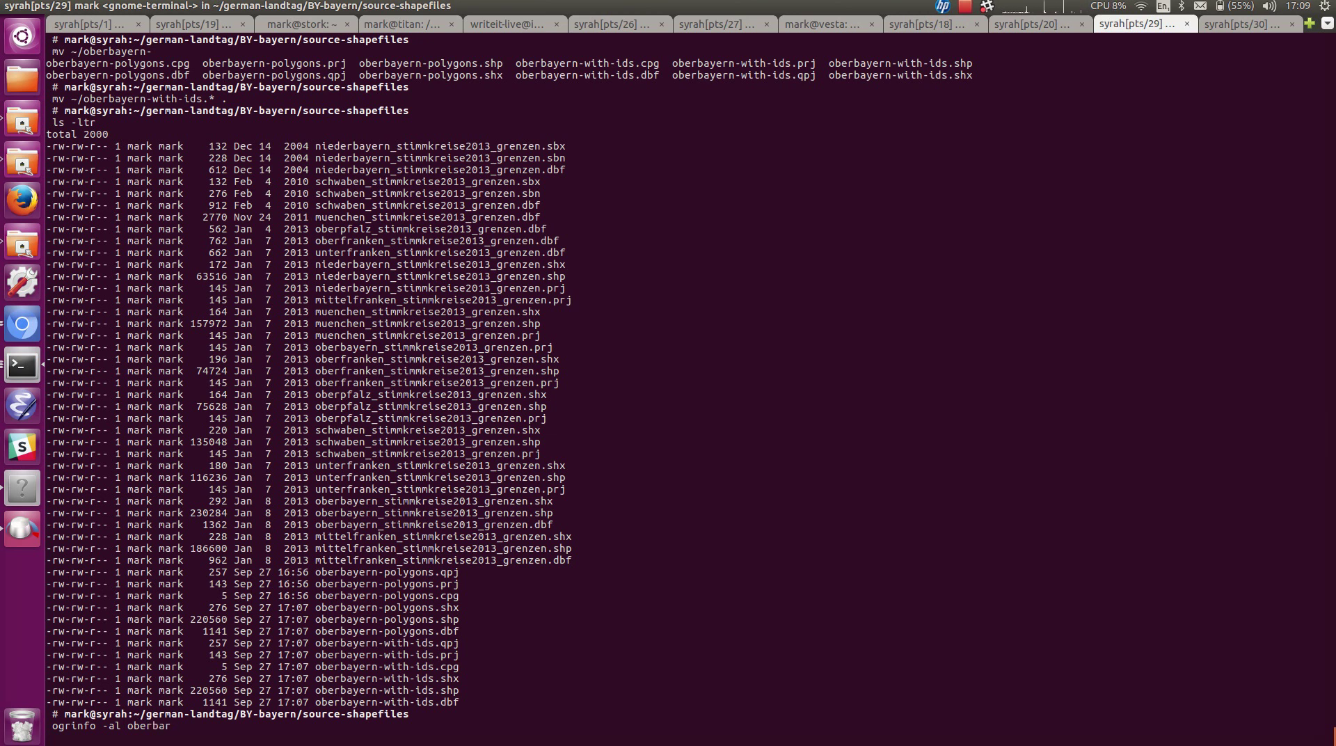
key("BackSpace")
- Run ogrinfo -al oberbayern-with-ids.shp piped through less
type("yern-w")
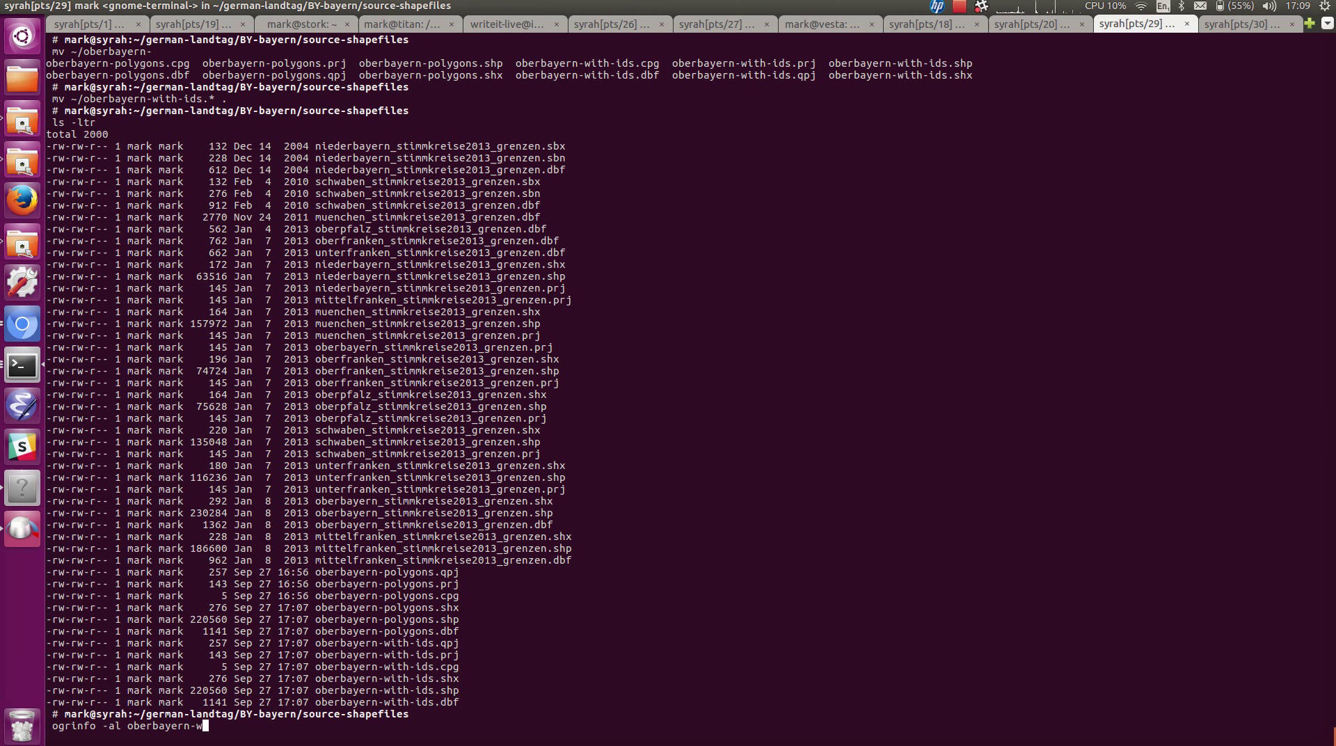
key("Tab")
type("shp | less")
key("Return")
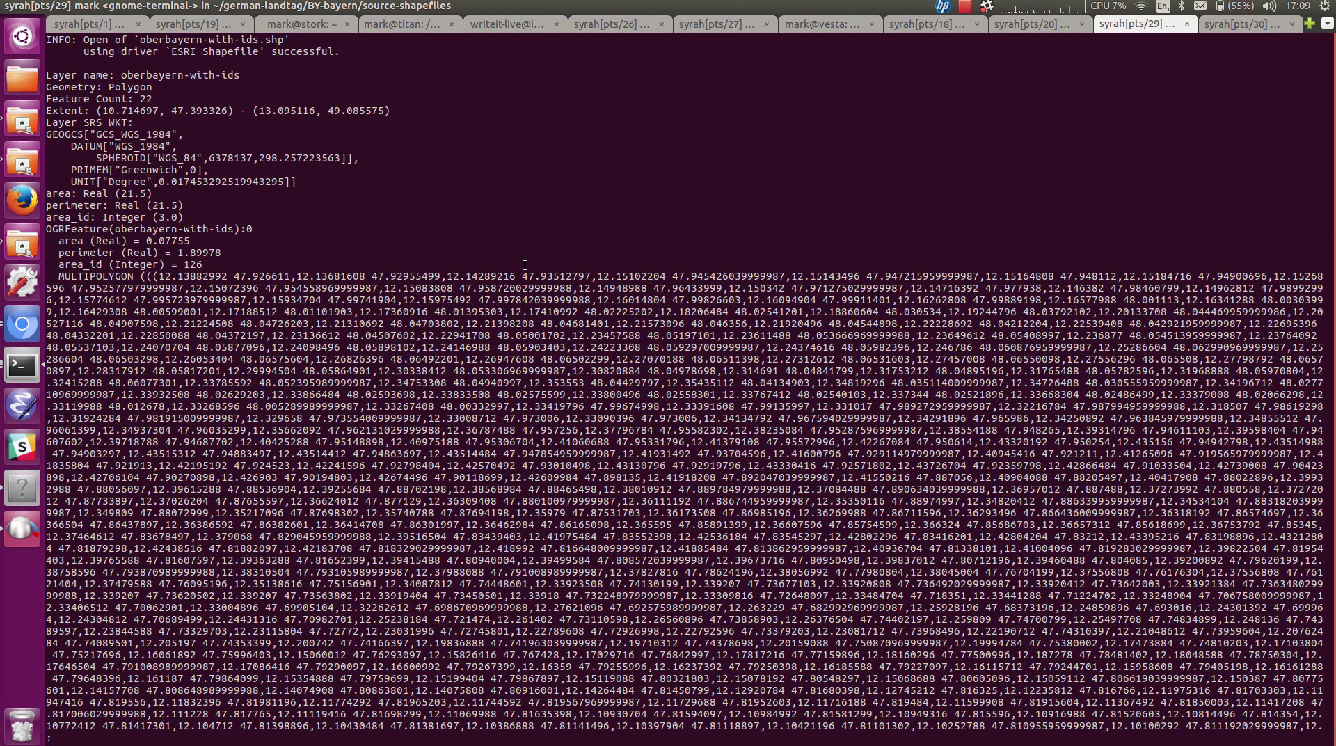
- Highlight the coordinate system, the area/perimeter/area_id fields, and the first feature's area_id 126
left_click_drag(47, 134, 178, 135)
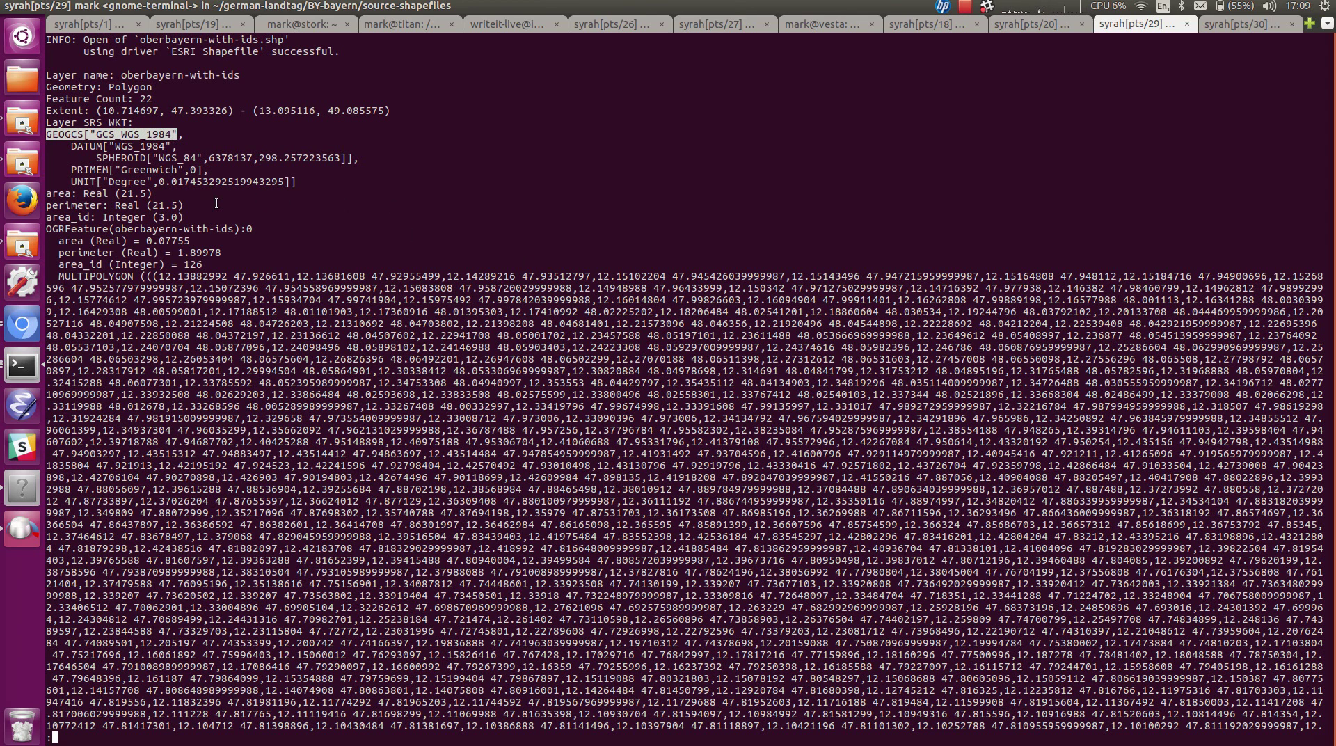
left_click_drag(46, 193, 80, 222)
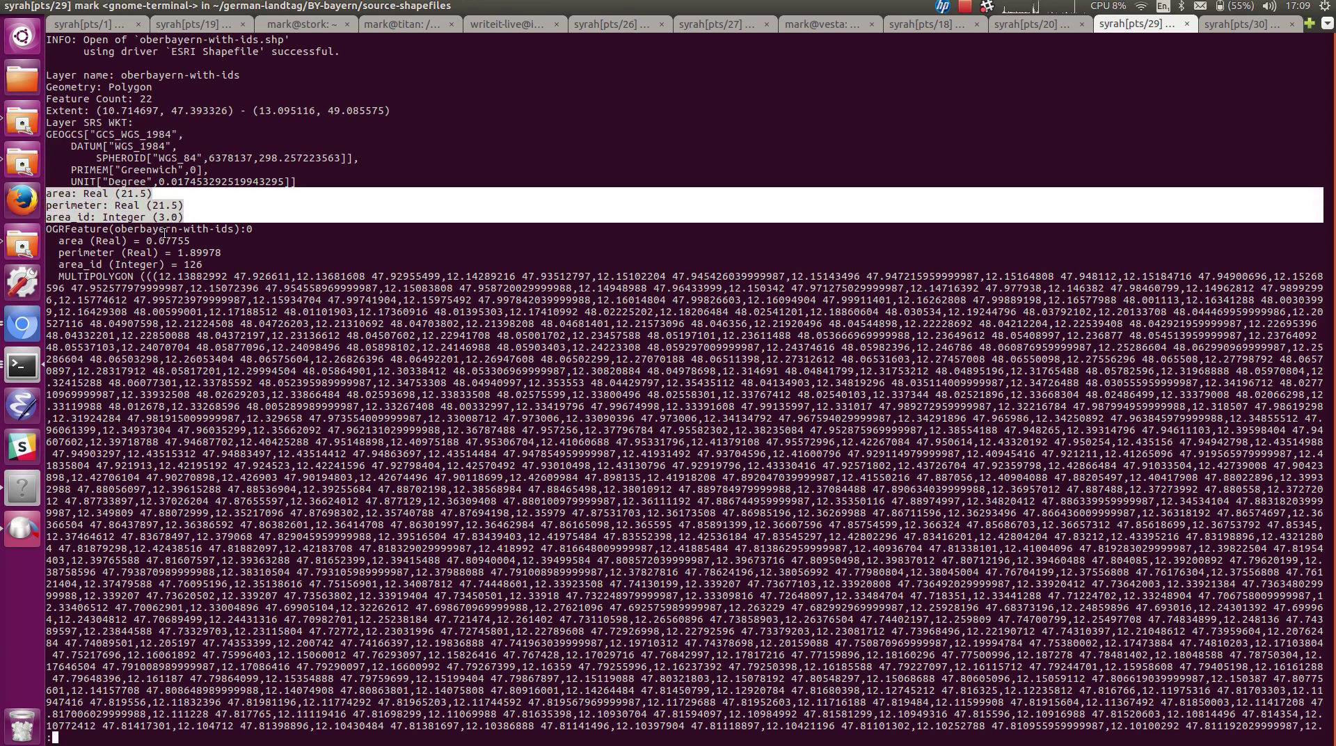
left_click(140, 265)
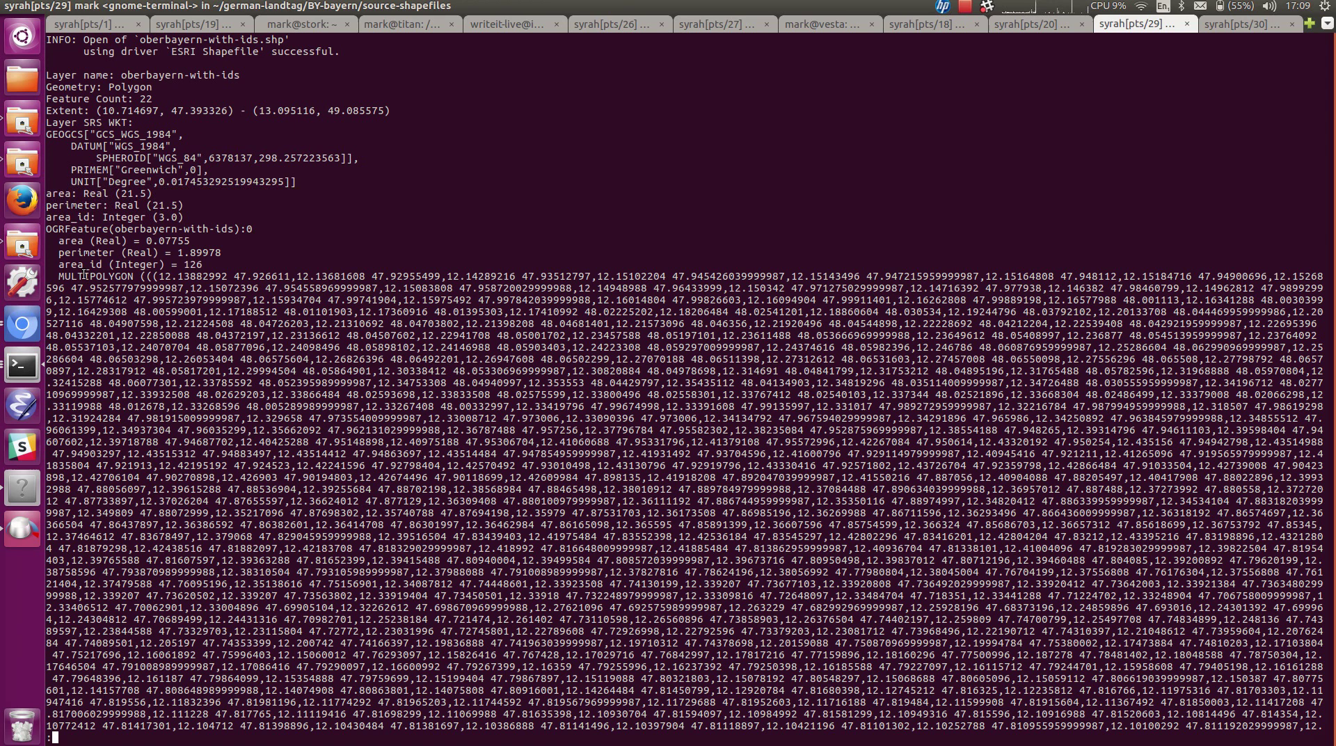
left_click_drag(60, 264, 202, 265)
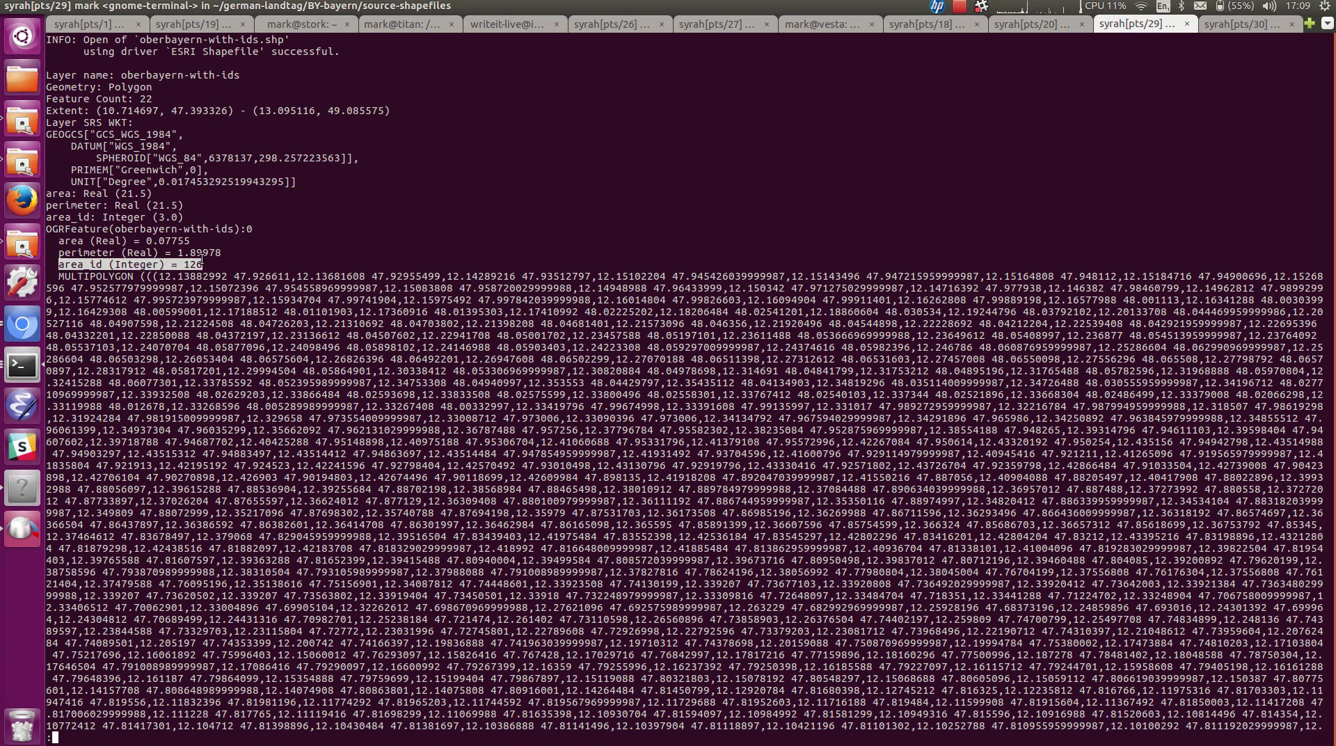
left_click(164, 276)
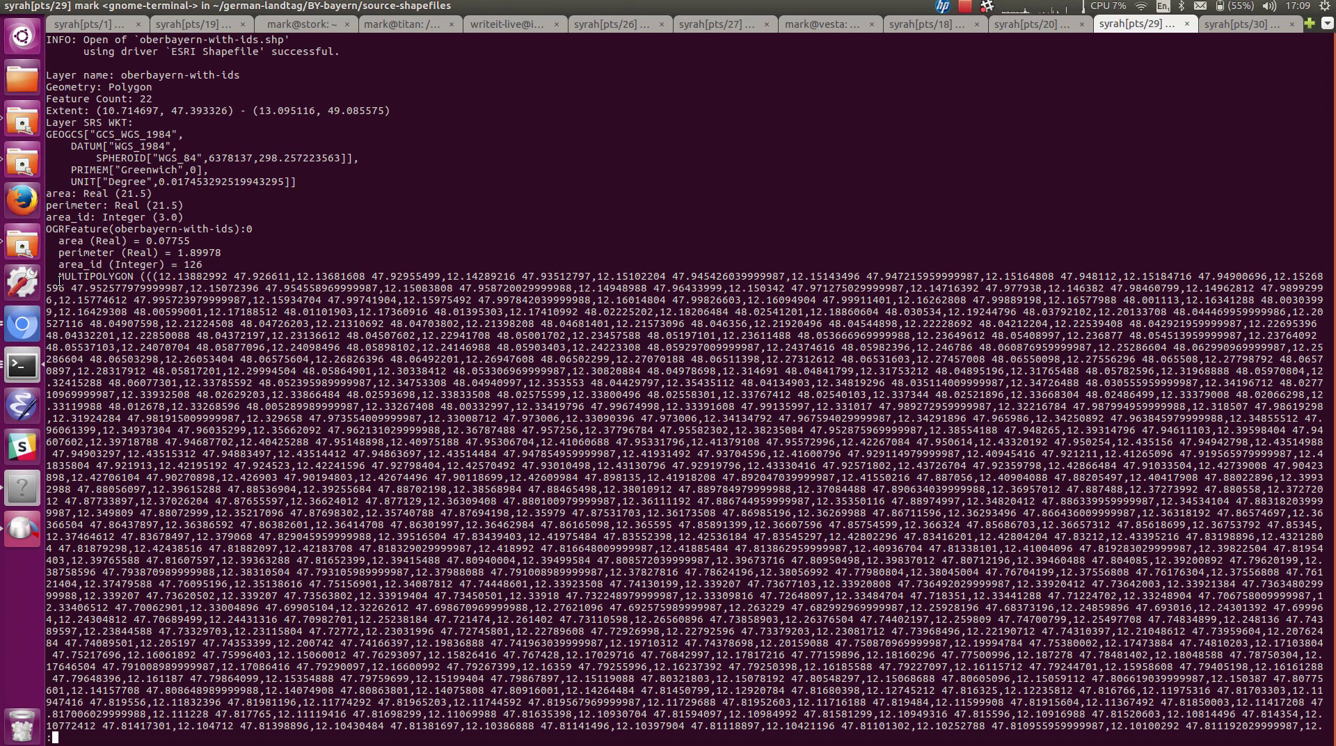
left_click_drag(60, 278, 135, 276)
left_click(121, 300)
- Search the output for OGRFeature and jump to the next feature, with area_id 110
type("Ogr")
key("BackSpace")
key("BackSpace")
type("GRFeature")
key("Return")
key("n")
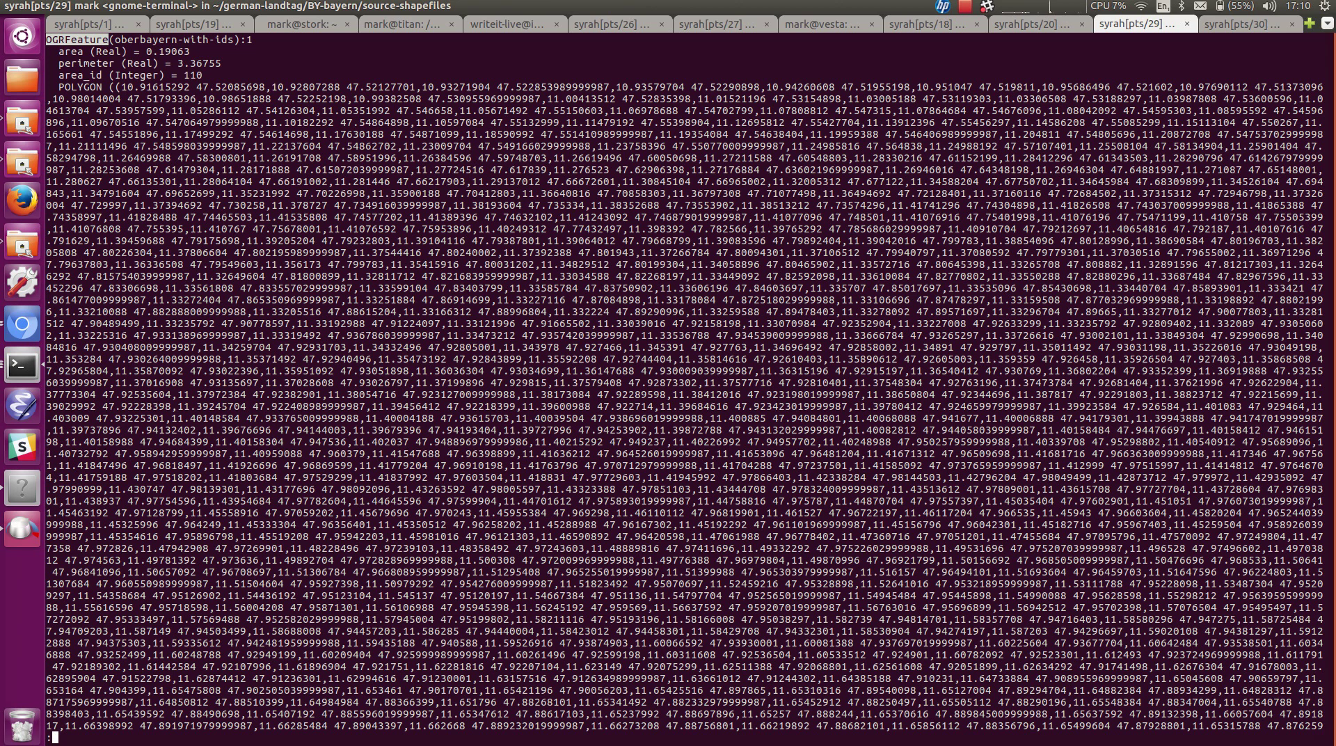
- Quit less, recall the earlier ogr2ogr command via Ctrl+R, and move through its SQL query
key("q")
key("ctrl+r")
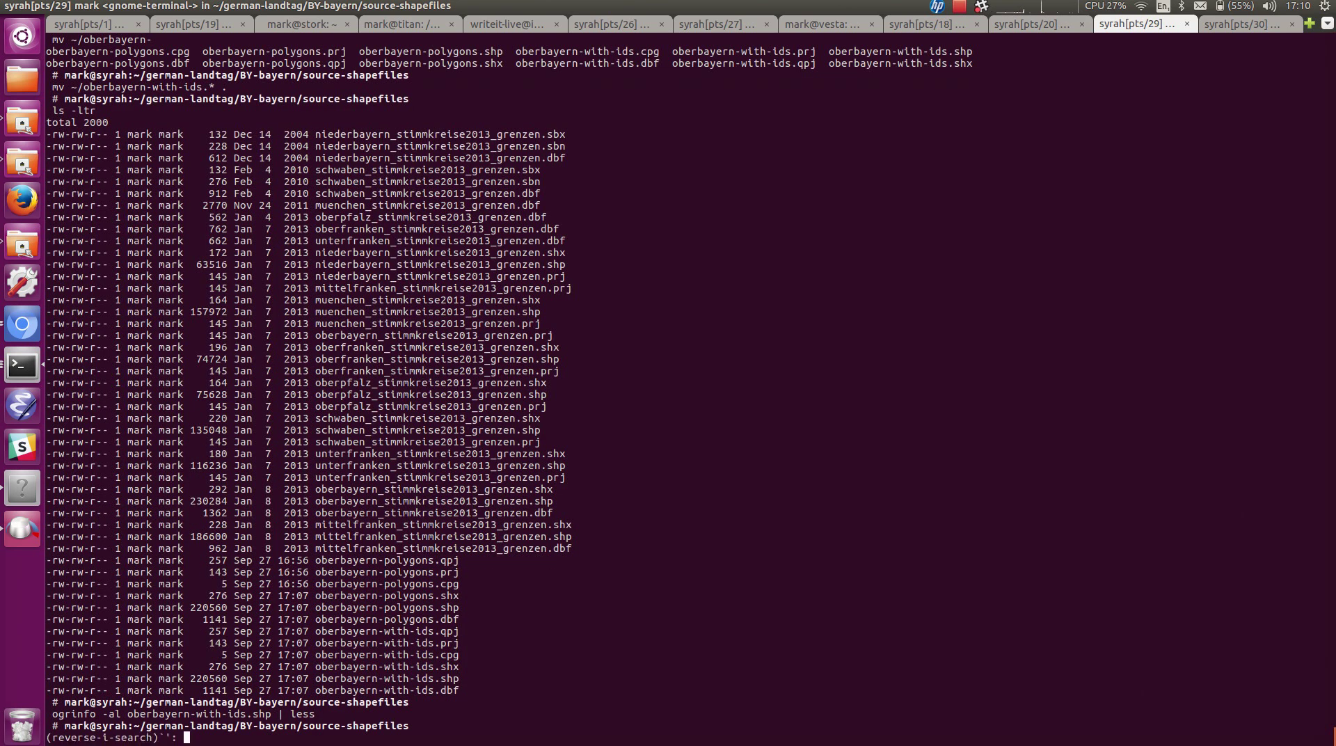
type("ogr2")
key("Left")
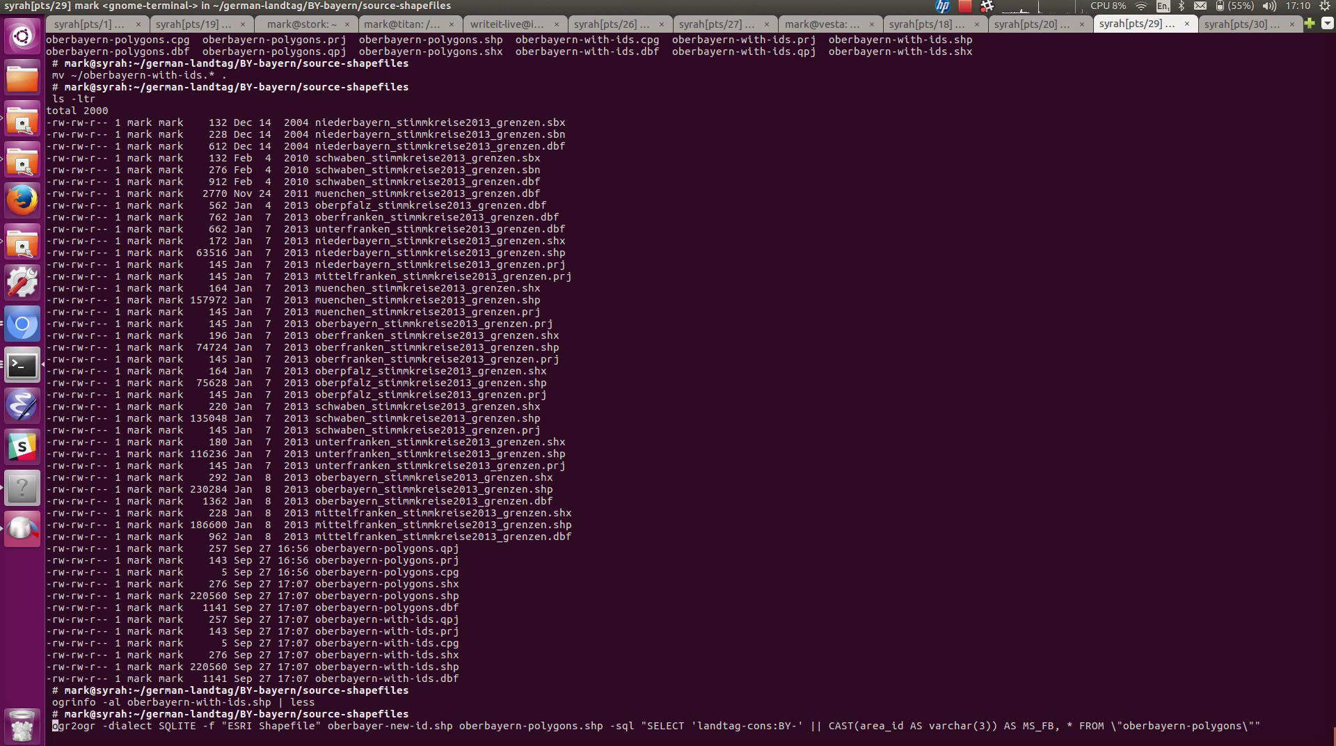
key("Right")
key("Right")
key("Right")
key("Right")
key("Right")
key("Right")
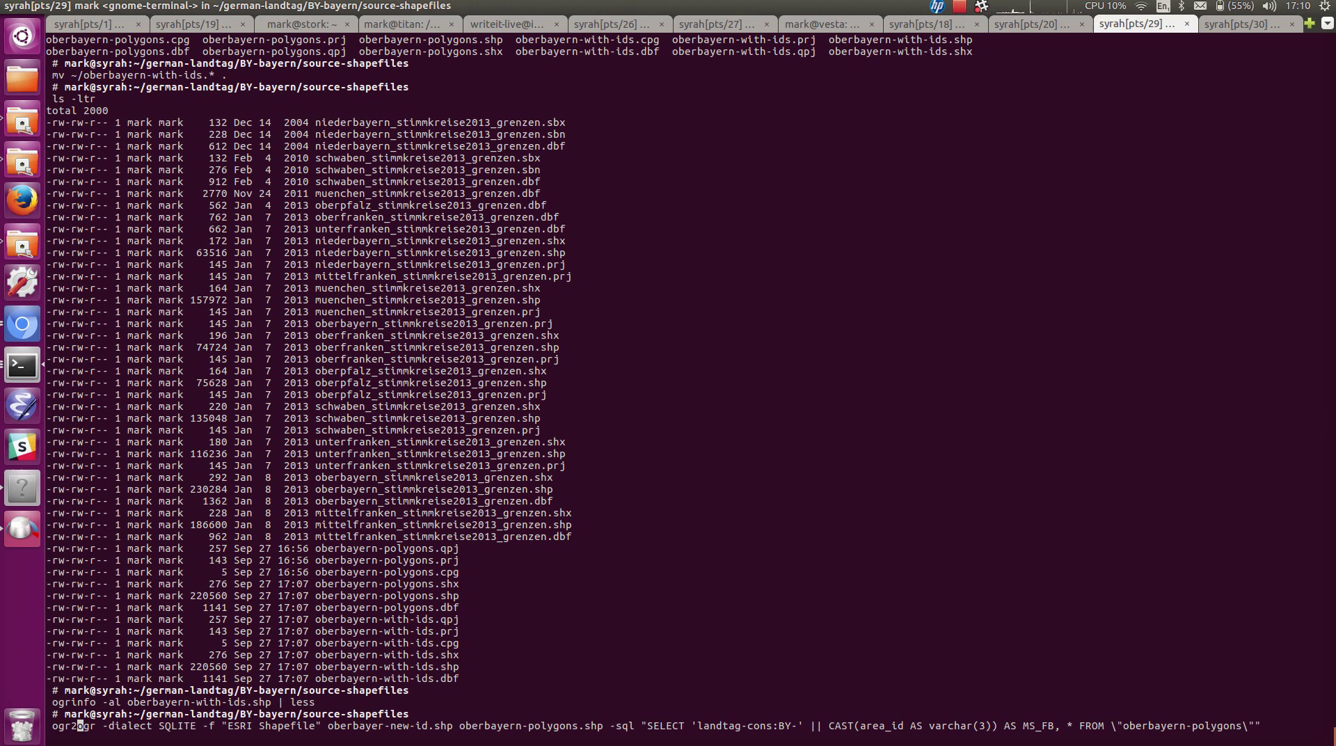
key("Right")
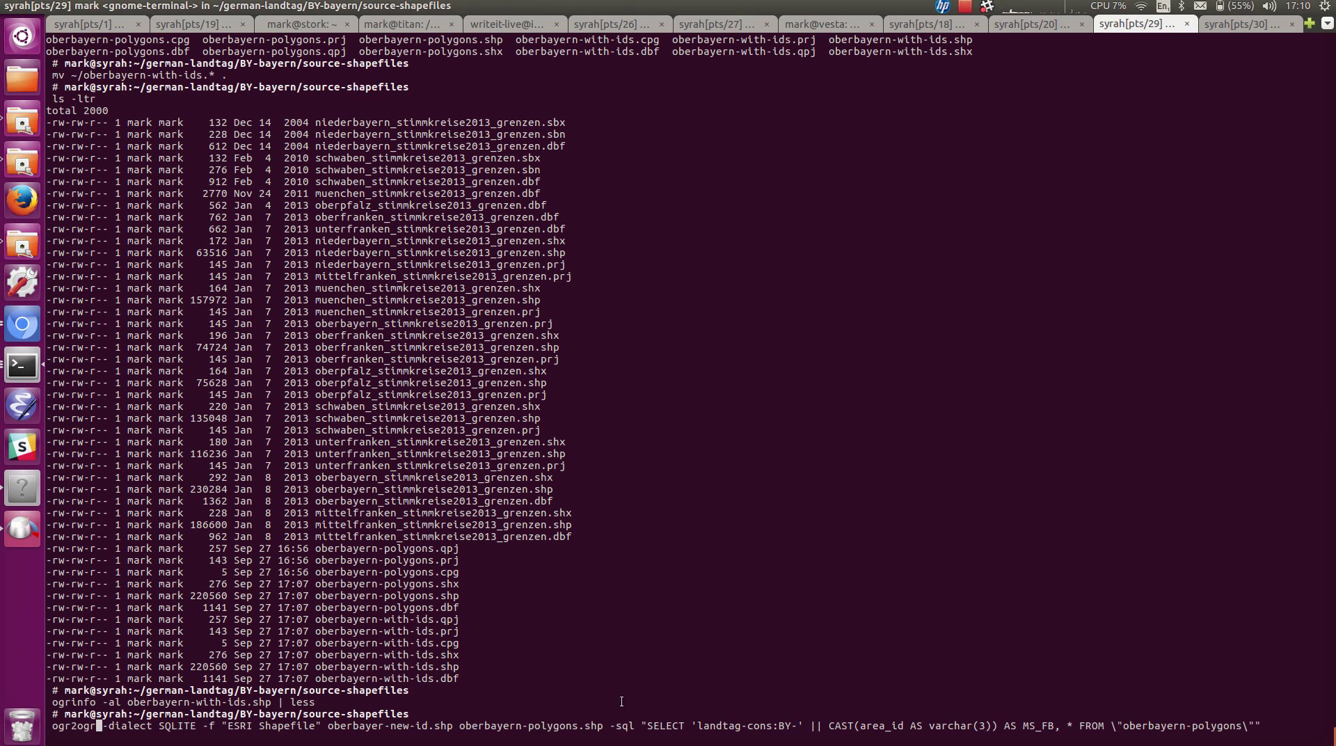
left_click_drag(610, 725, 1260, 725)
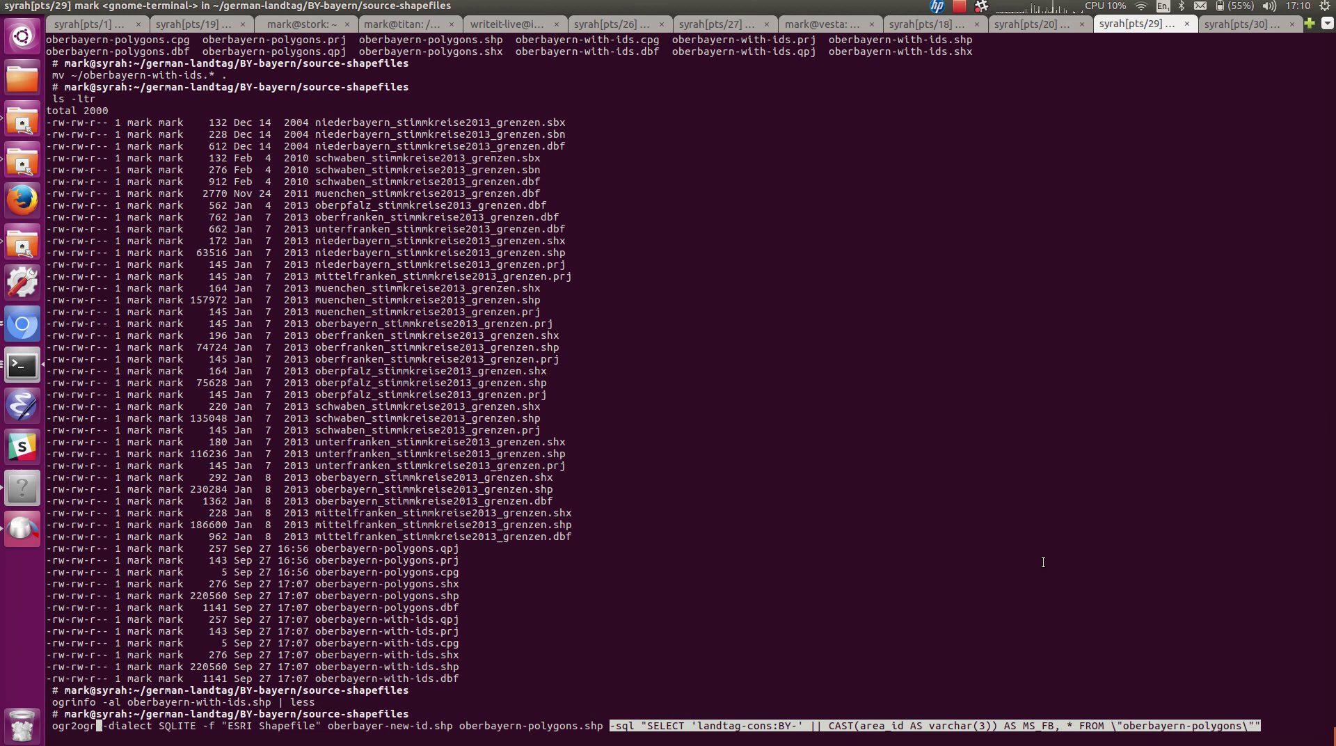
left_click(425, 678)
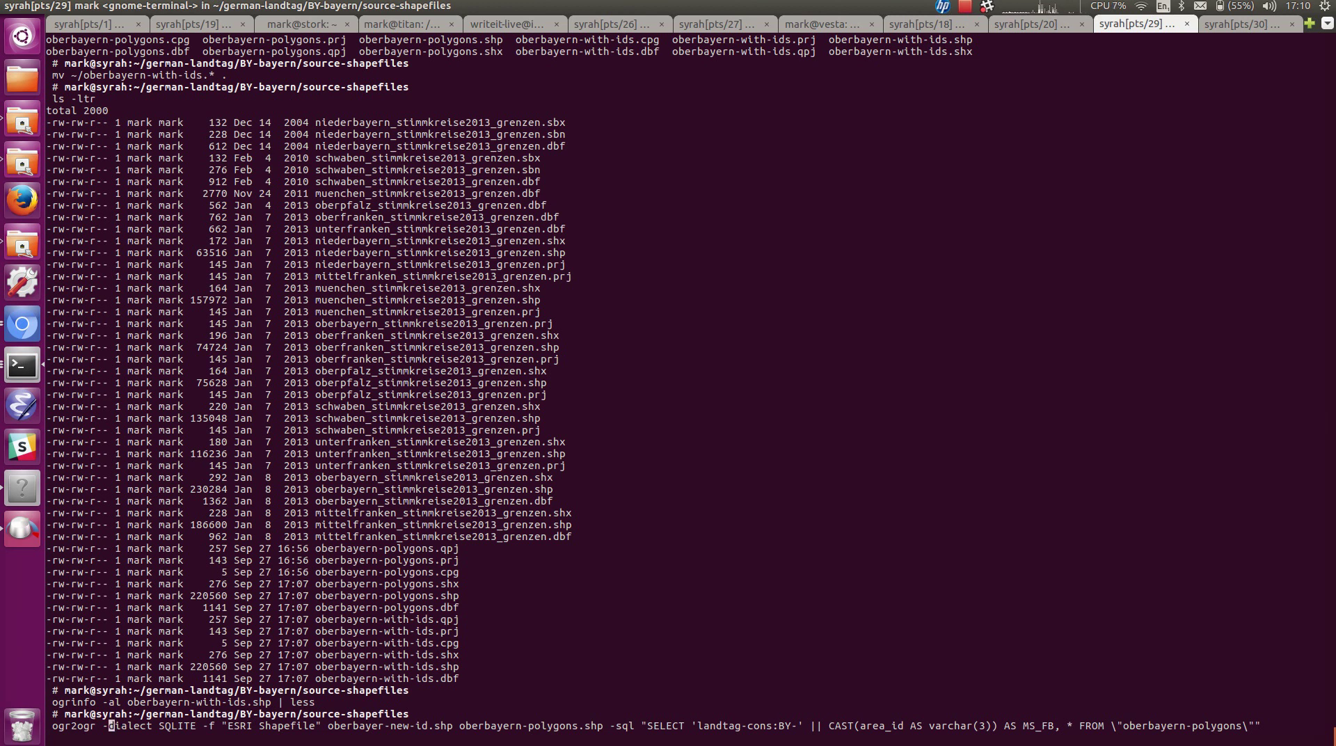
key("Right")
key("Right")
key("Right")
key("Right")
key("Right")
key("Right")
key("Right")
key("Right")
key("Right")
key("Right")
key("Right")
key("Right")
key("Right")
key("Right")
key("Right")
key("Right")
key("Right")
key("Right")
key("Right")
key("Right")
key("Right")
key("Right")
key("Right")
key("Right")
key("Right")
key("Right")
key("Right")
key("Right")
key("Right")
key("Right")
key("Right")
key("Right")
key("Right")
key("Right")
key("Right")
key("Right")
key("Right")
key("Right")
key("Right")
key("Right")
key("Right")
key("Right")
key("Right")
key("Right")
key("Right")
key("Right")
key("Right")
key("Right")
key("Right")
key("Right")
key("Right")
key("Right")
- Change the ogr2ogr output file name to oberbayern-with-new-ids.shp
key("BackSpace")
key("BackSpace")
key("BackSpace")
key("BackSpace")
key("BackSpace")
key("BackSpace")
key("BackSpace")
key("BackSpace")
key("BackSpace")
key("BackSpace")
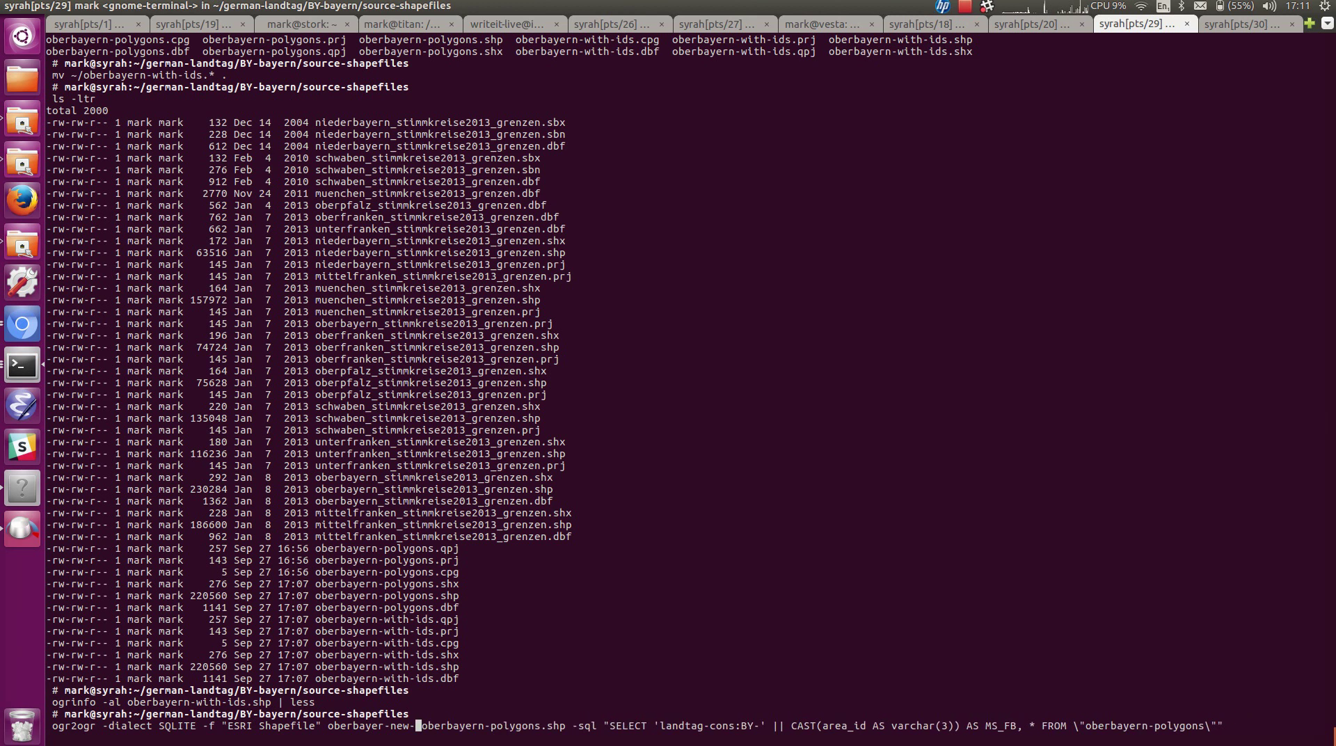
key("BackSpace")
key("BackSpace")
type("n")
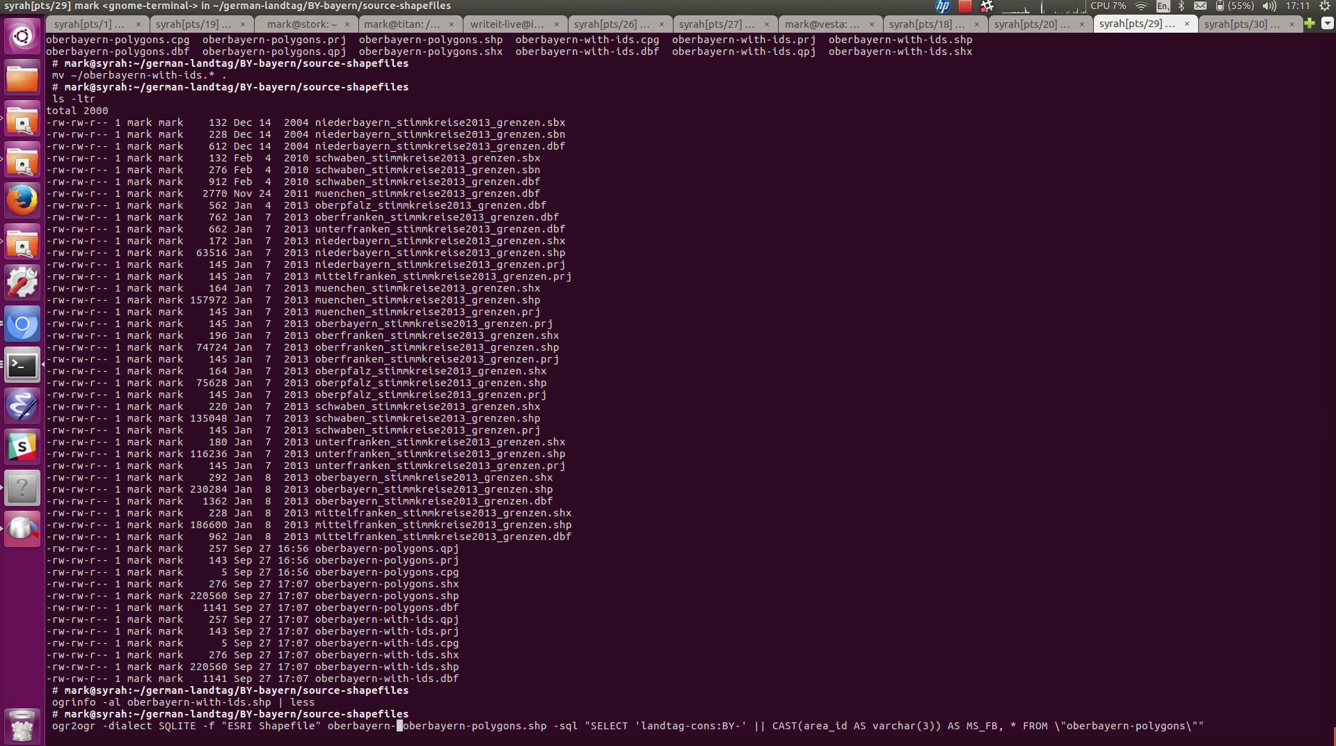
type("with-new-ids")
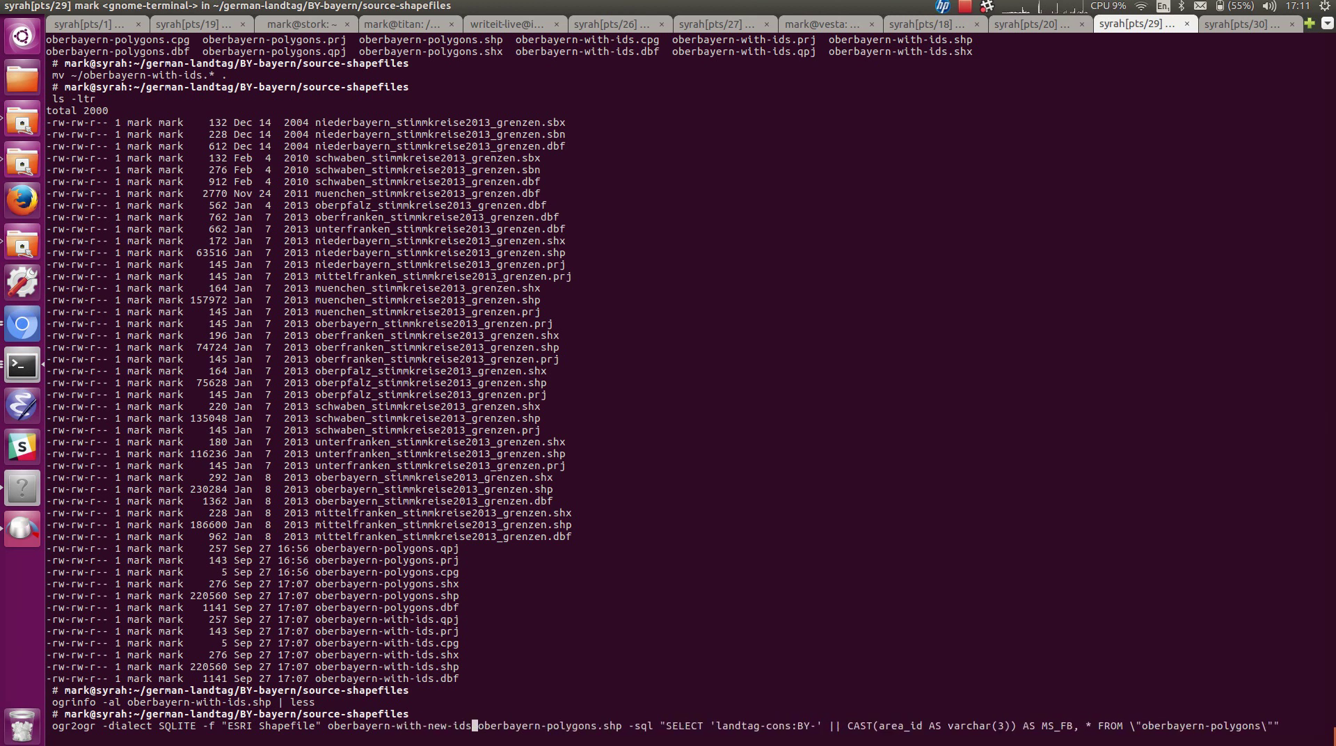
type(".shp")
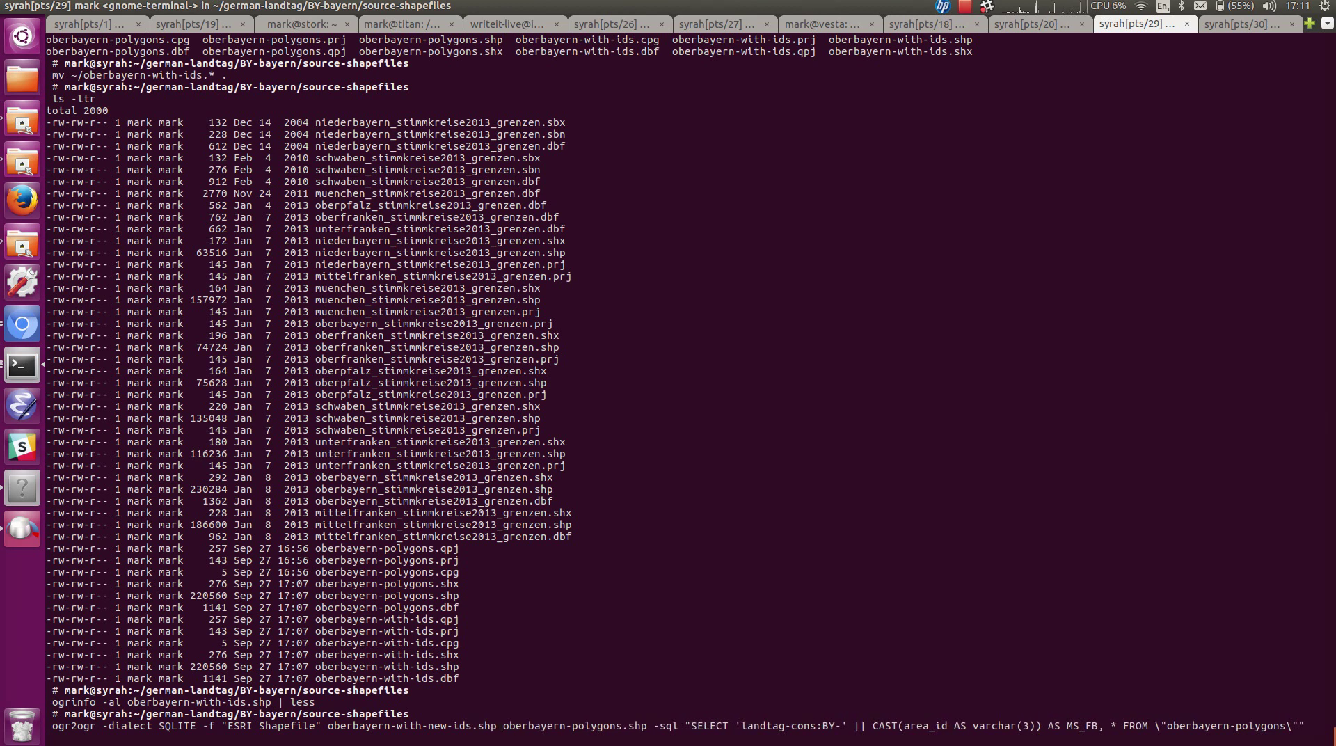
- Replace the input oberbayern-polygons.shp with oberbayern-with-ids.shp
key("Right")
key("Right")
key("Right")
key("Right")
key("Right")
key("Right")
key("Right")
key("Right")
key("Right")
key("Right")
key("Right")
key("Right")
key("Right")
key("Right")
key("Right")
key("Right")
key("Right")
key("Right")
key("Right")
key("Right")
key("BackSpace")
key("BackSpace")
key("BackSpace")
key("BackSpace")
key("BackSpace")
key("BackSpace")
key("BackSpace")
key("BackSpace")
key("BackSpace")
key("BackSpace")
key("BackSpace")
key("BackSpace")
type("wi")
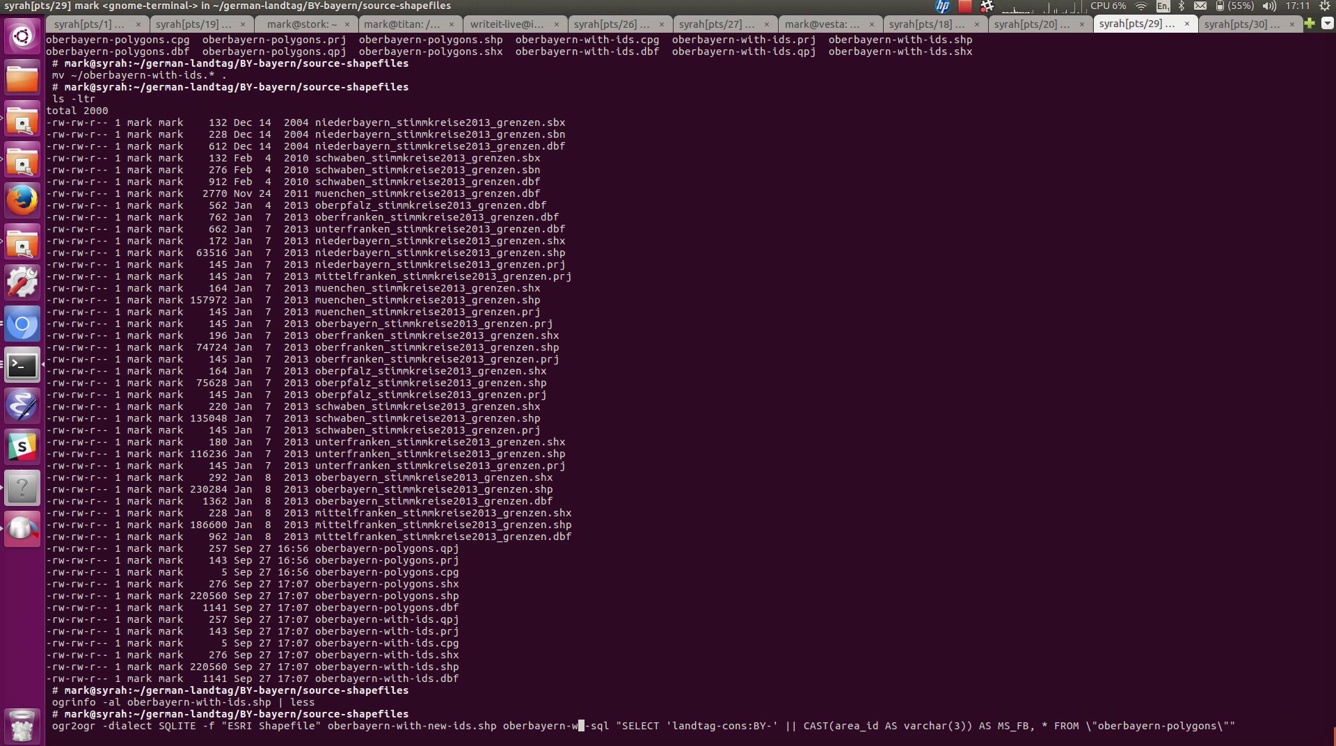
key("Tab")
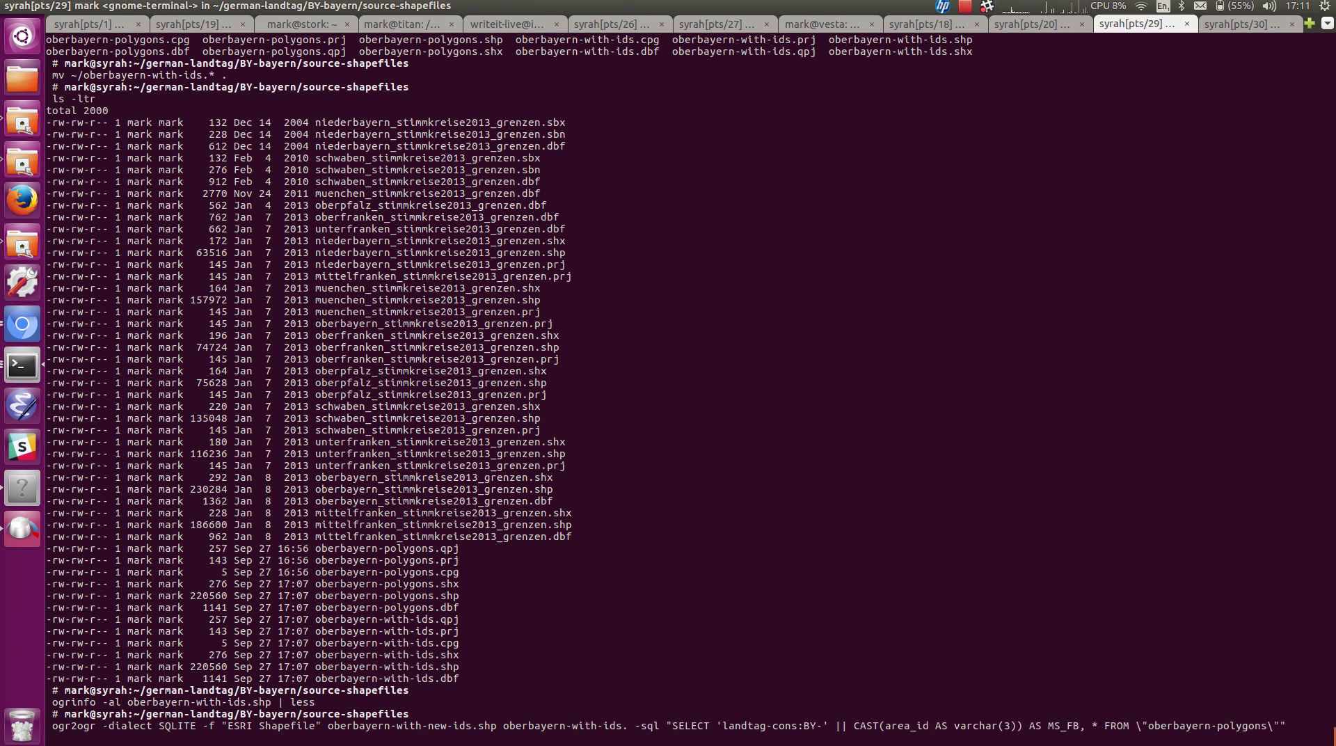
type("shp")
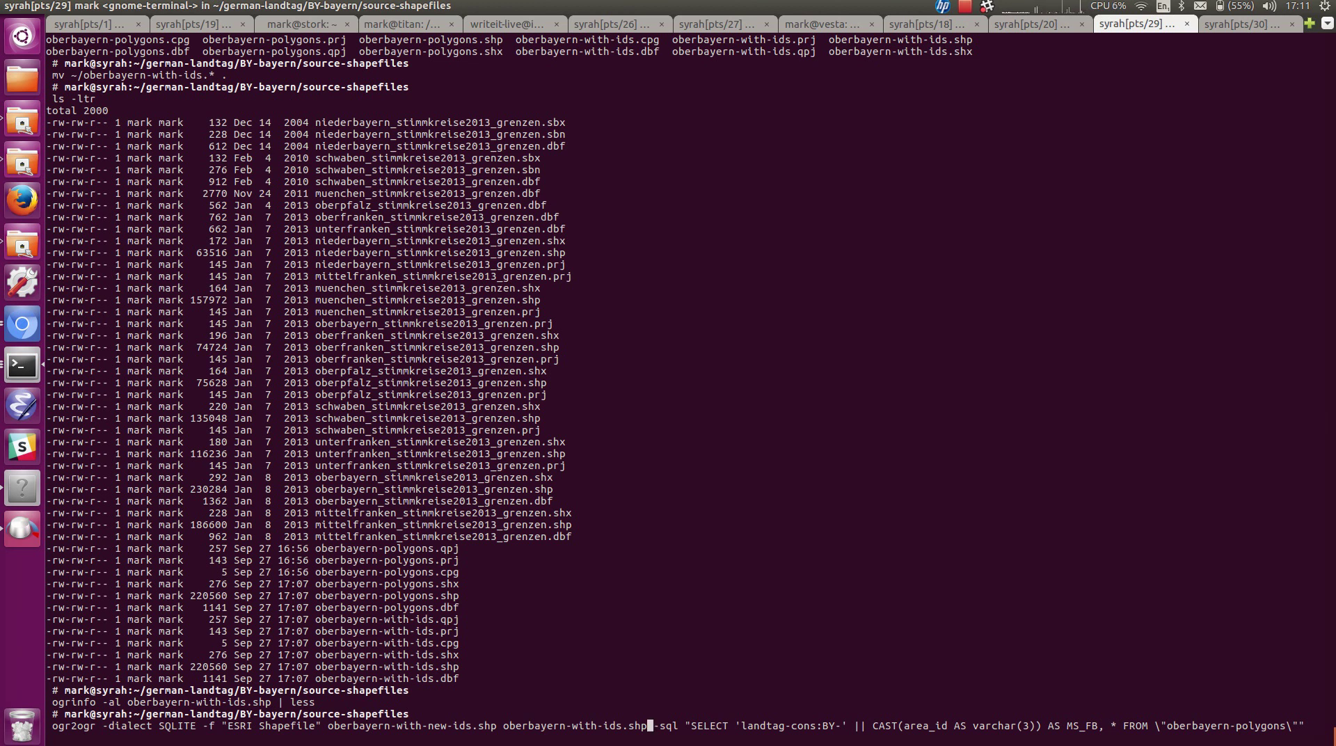
key("Right")
key("Right")
key("Right")
key("Right")
key("Right")
key("Right")
key("Right")
key("Right")
key("Right")
left_click_drag(1167, 725, 1287, 727)
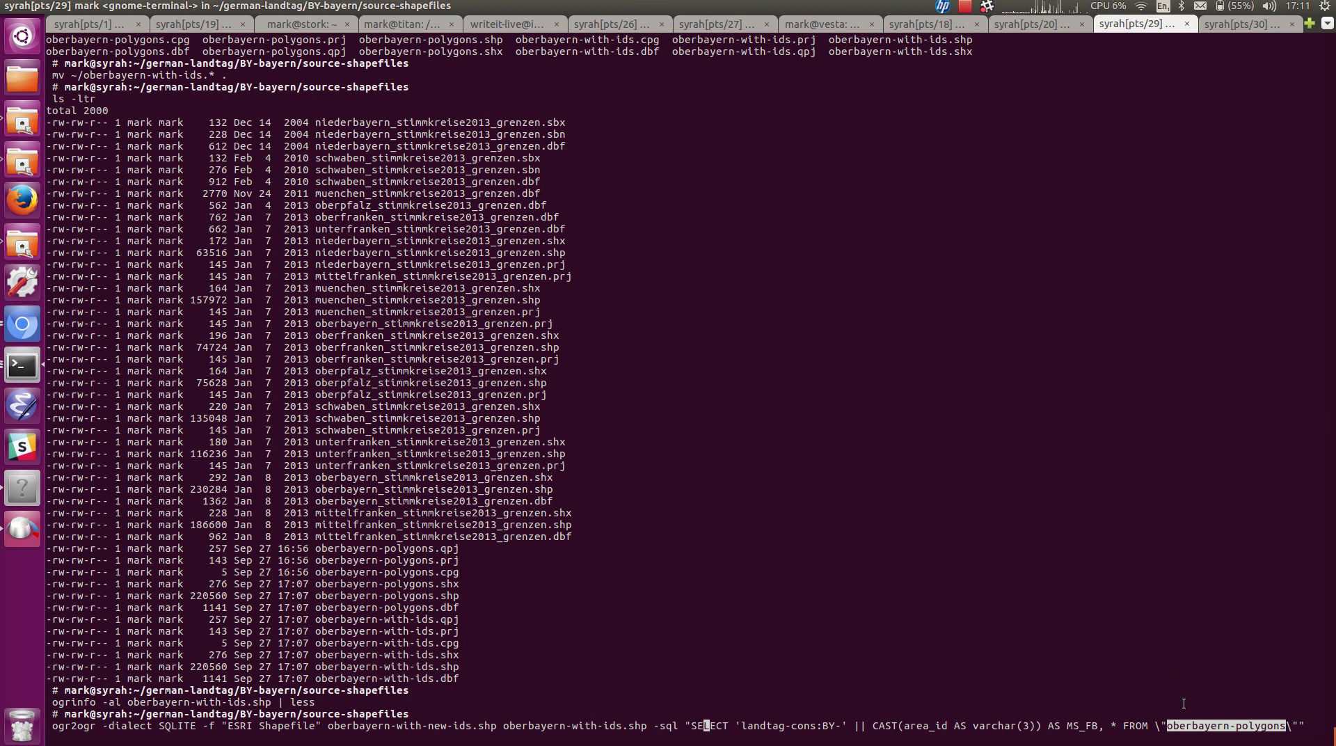
left_click_drag(738, 727, 1113, 725)
left_click(1112, 726)
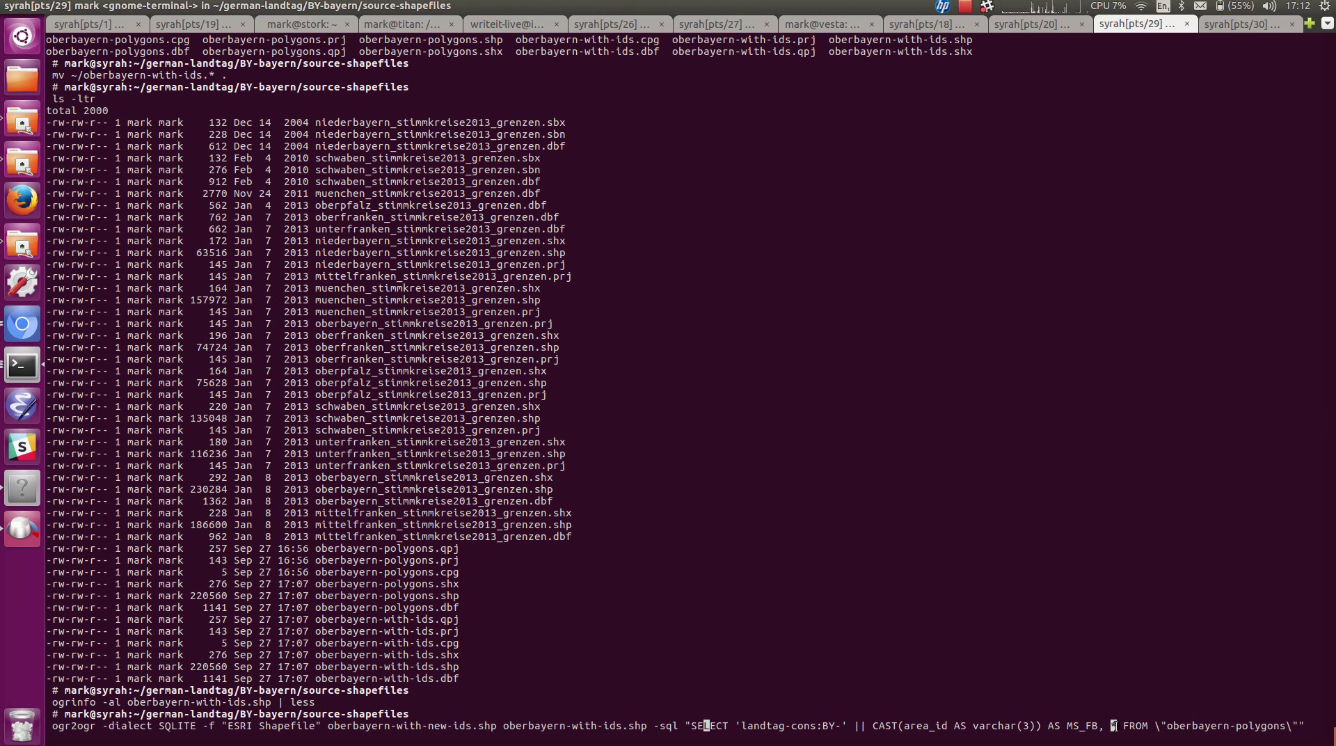
left_click_drag(736, 725, 1100, 722)
left_click(1100, 721)
double_click(1067, 726)
left_click(864, 725)
left_click_drag(864, 727, 857, 725)
left_click_drag(735, 725, 848, 727)
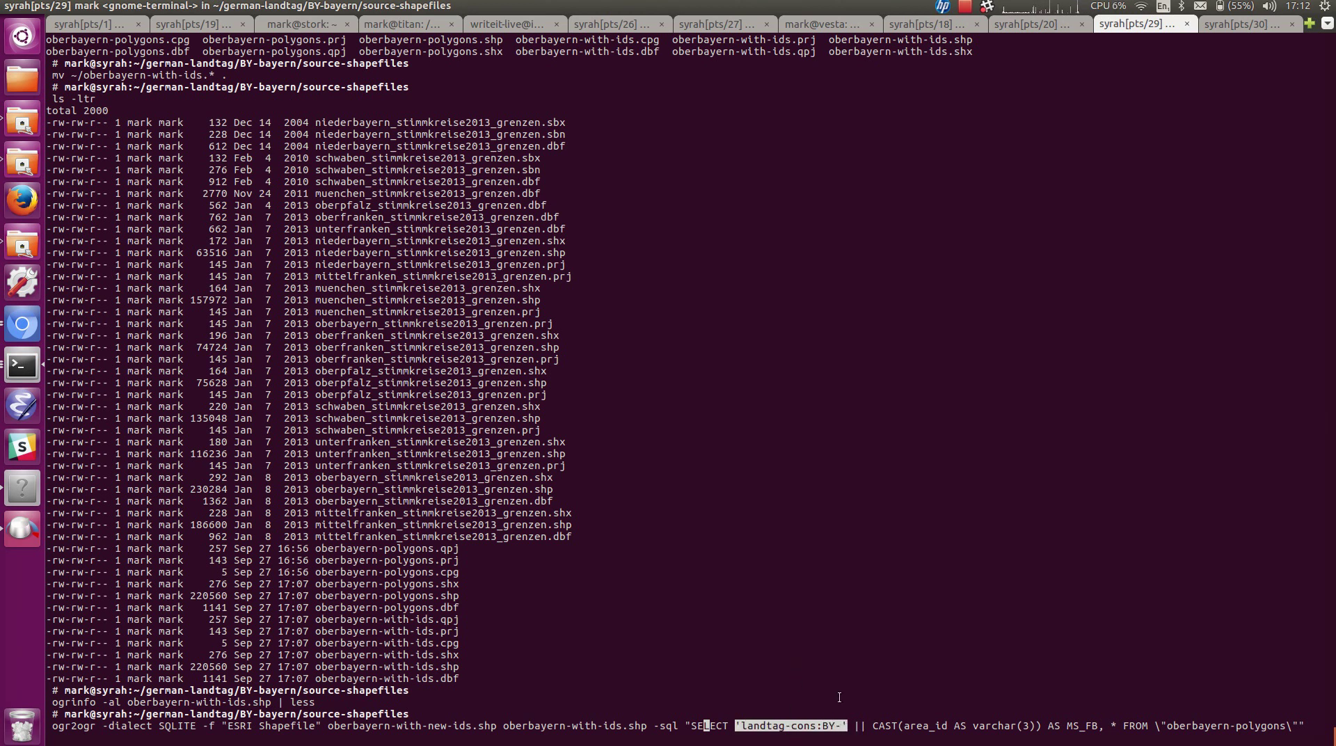
left_click(932, 727)
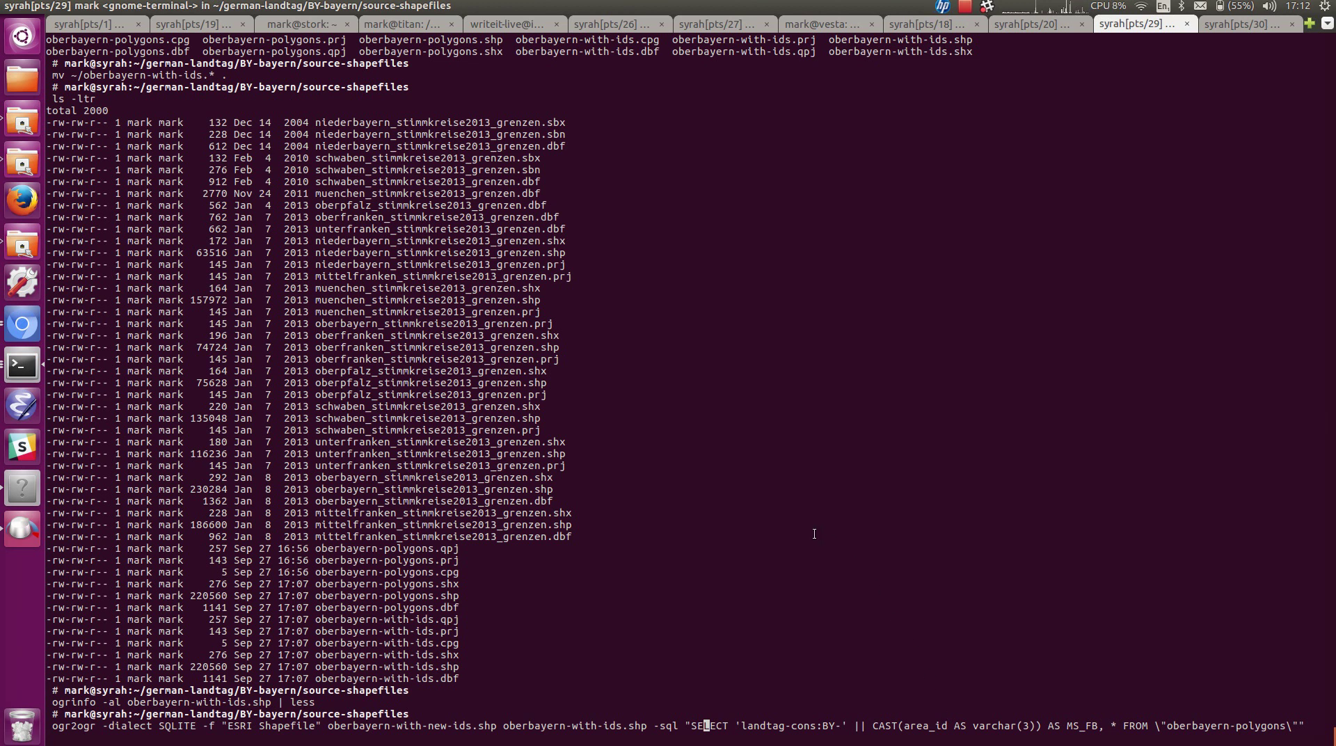
- Run ogr2ogr, change the query table to oberbayern-with-ids after the error, and rerun
key("Return")
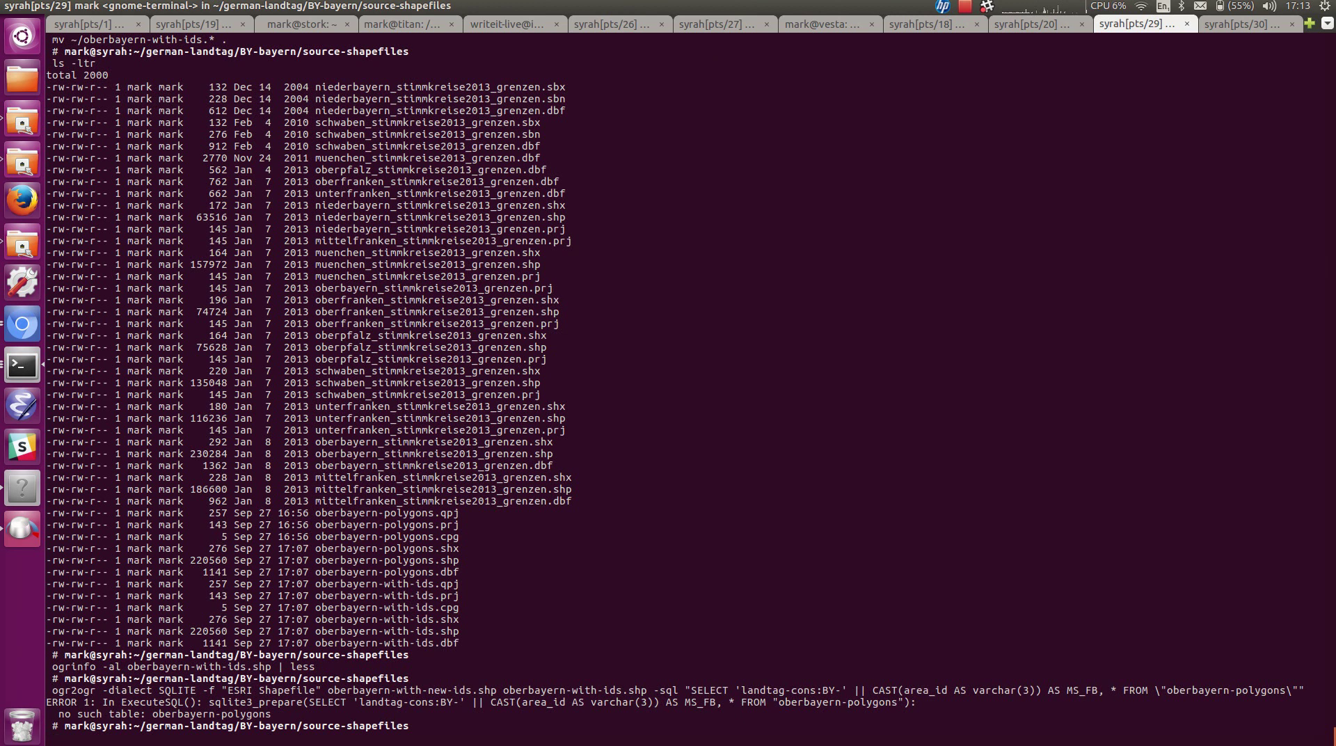
key("Up")
key("Left")
key("Left")
key("Left")
key("BackSpace")
key("BackSpace")
key("BackSpace")
key("BackSpace")
key("BackSpace")
key("BackSpace")
key("BackSpace")
key("BackSpace")
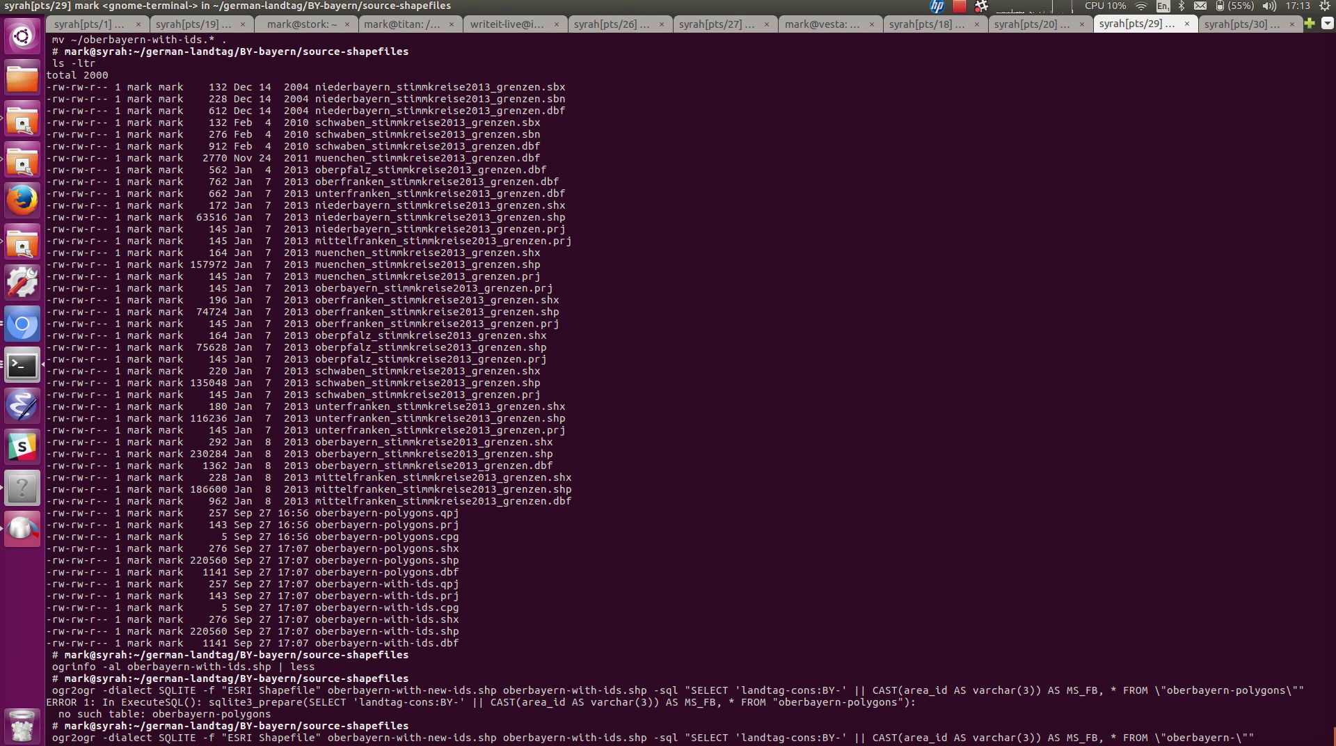
type("with-ids")
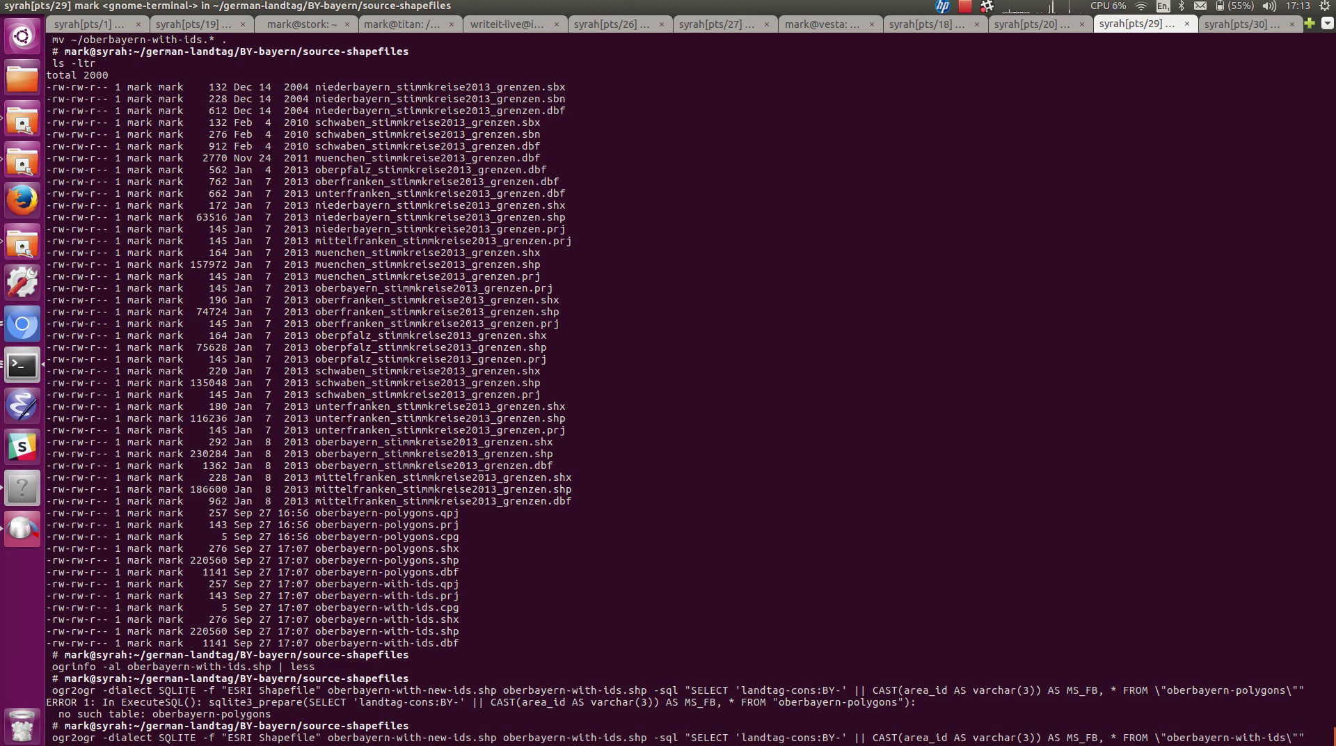
key("Return")
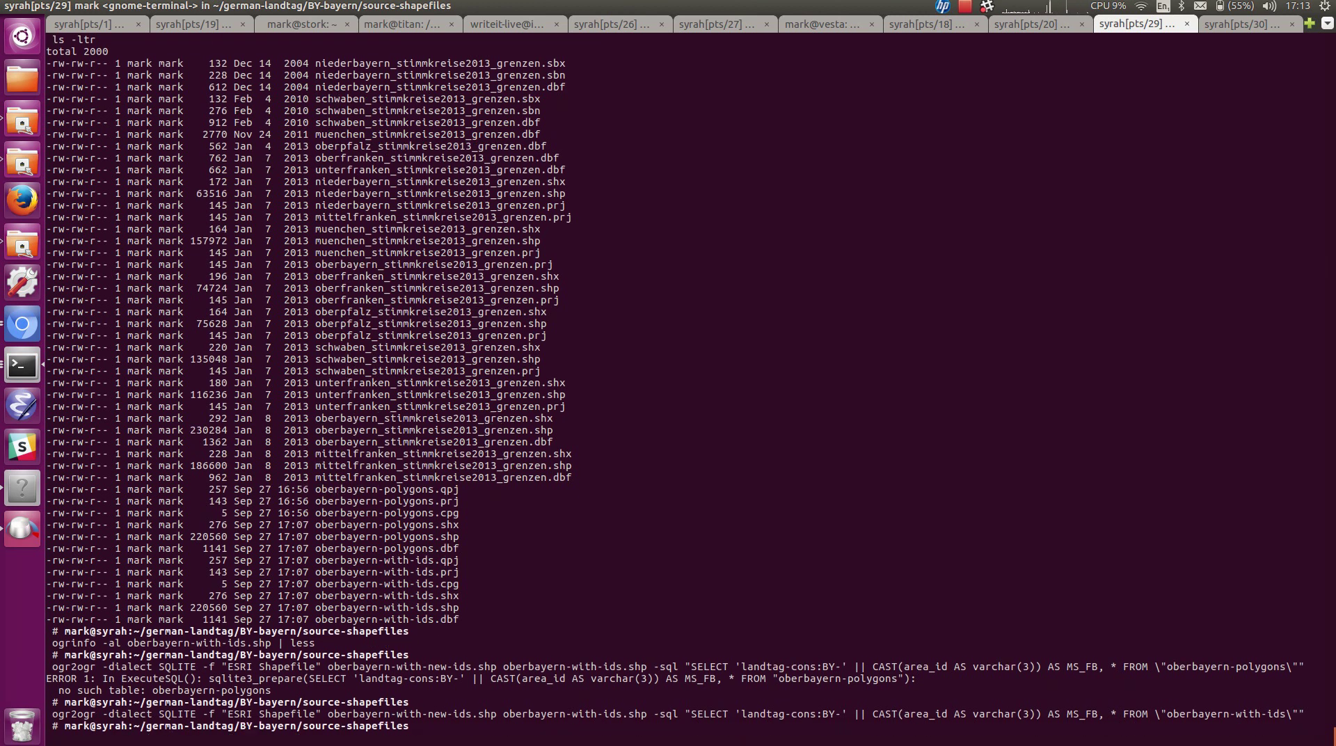
- Run ogrinfo -al on oberbayern-with-new-ids.shp, piping the output through less
type("ogrinfo -al oberba")
key("Tab")
type("-with-neq")
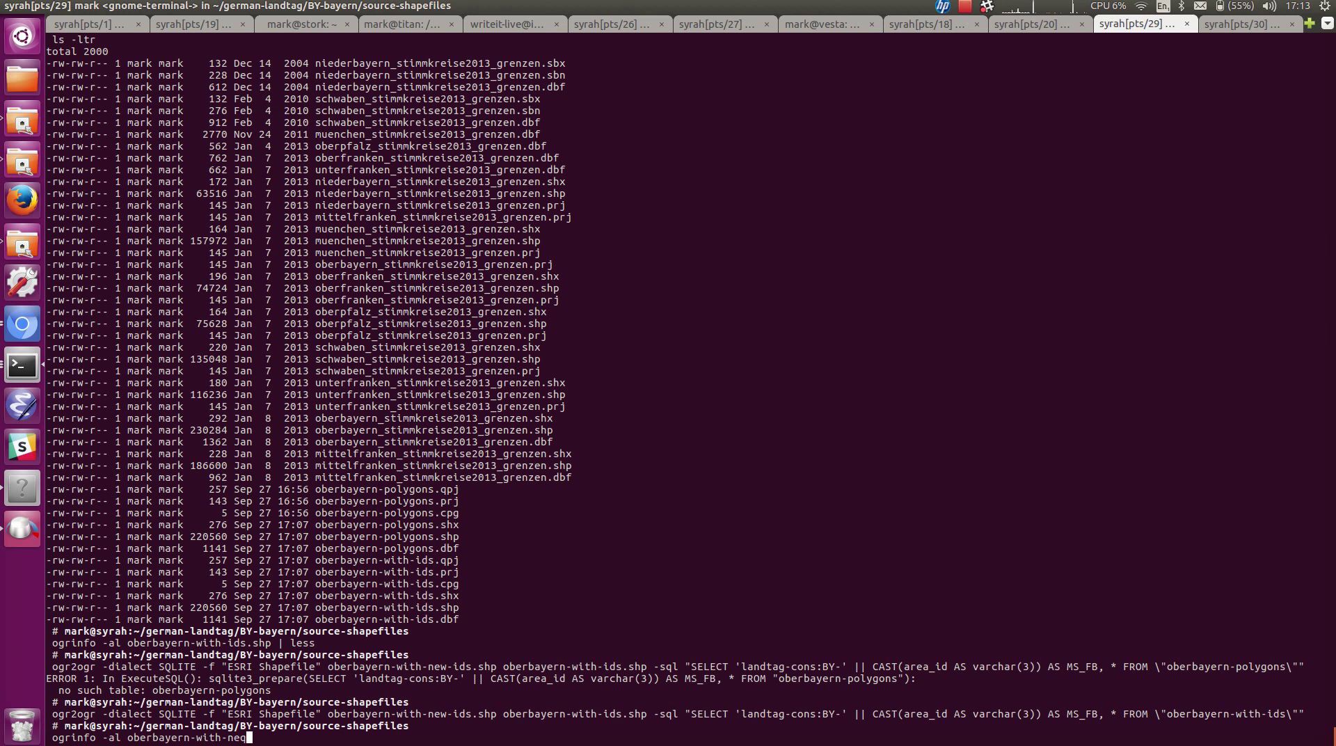
key("BackSpace")
type("w")
key("Tab")
type("shp")
key("Tab")
type("| less")
key("Return")
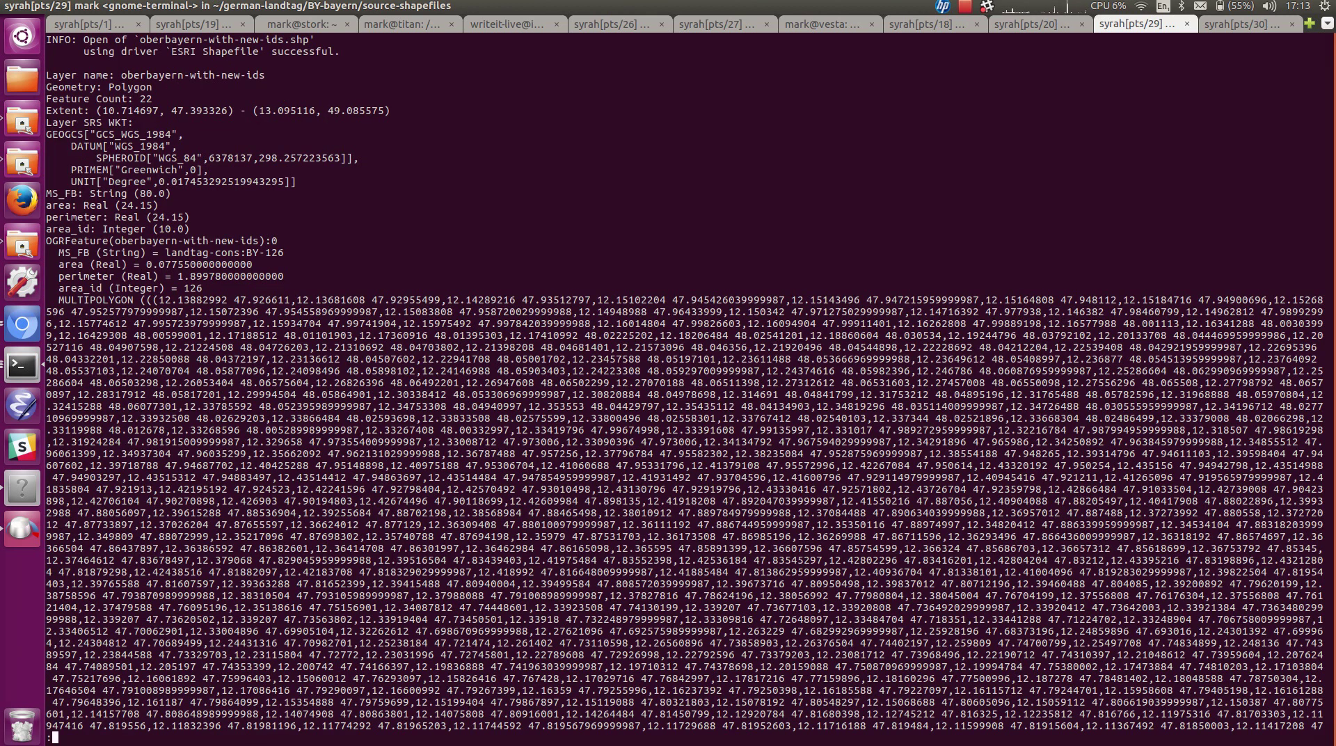
- Confirm area_id 126 maps to MS_FB landtag-cons:BY-126, then quit the pager and recall the command
left_click_drag(59, 288, 203, 288)
left_click(59, 250)
left_click_drag(60, 250, 284, 252)
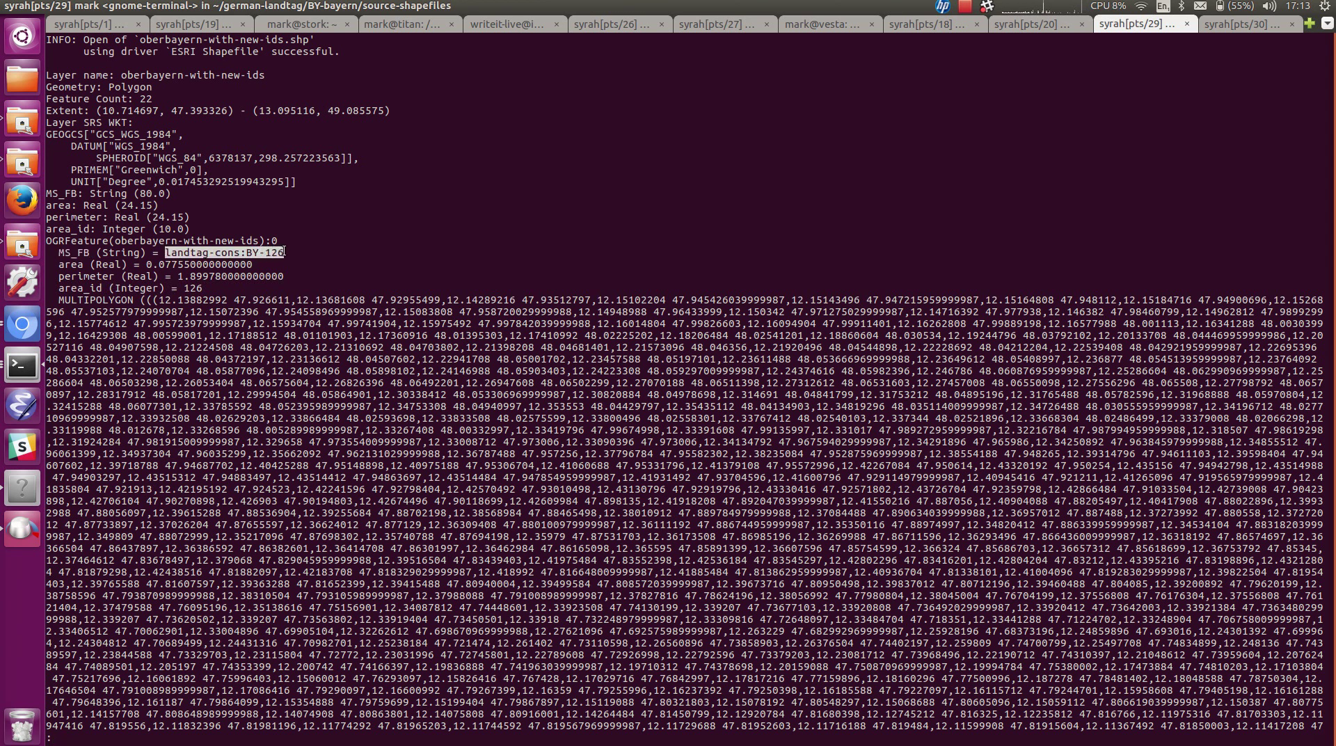
left_click(284, 252)
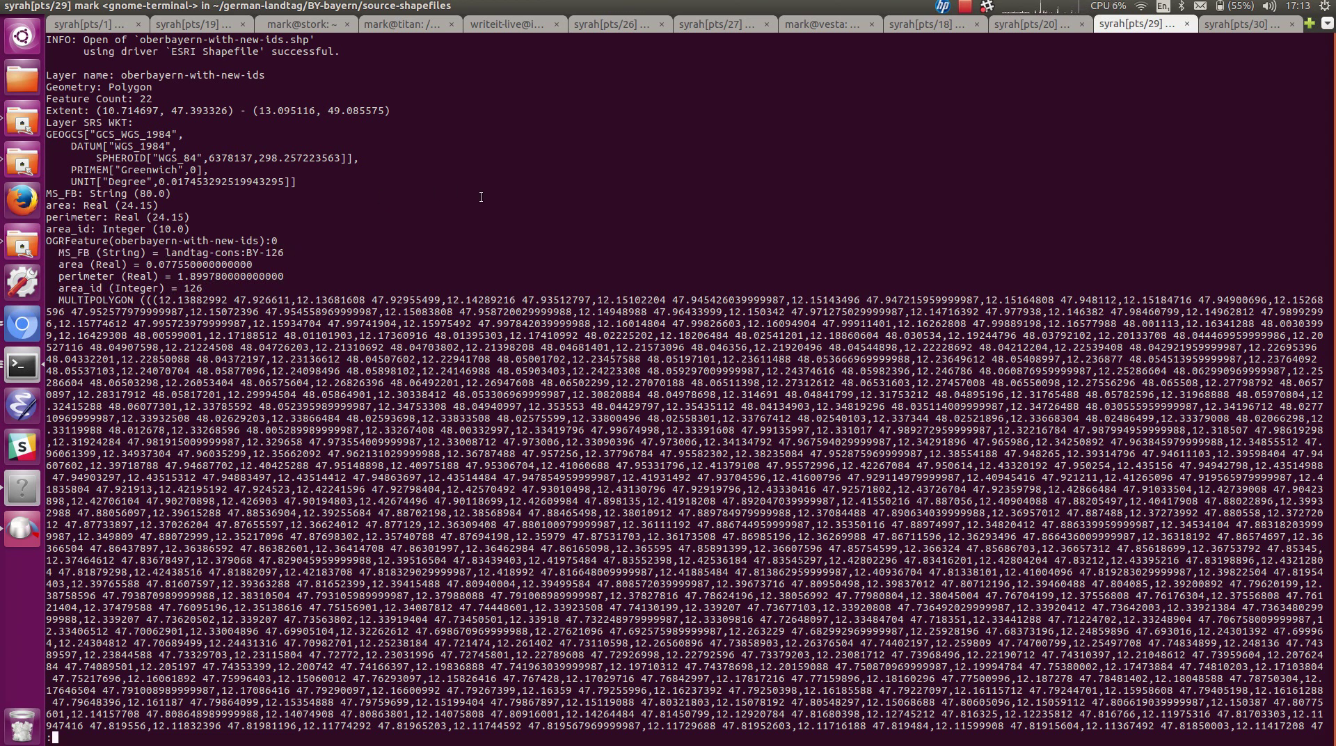
key("q")
key("Up")
- Filter the ogrinfo output with egrep -a MS_FB to list all 22 landtag-cons:BY- codes
key("BackSpace")
key("BackSpace")
key("BackSpace")
key("BackSpace")
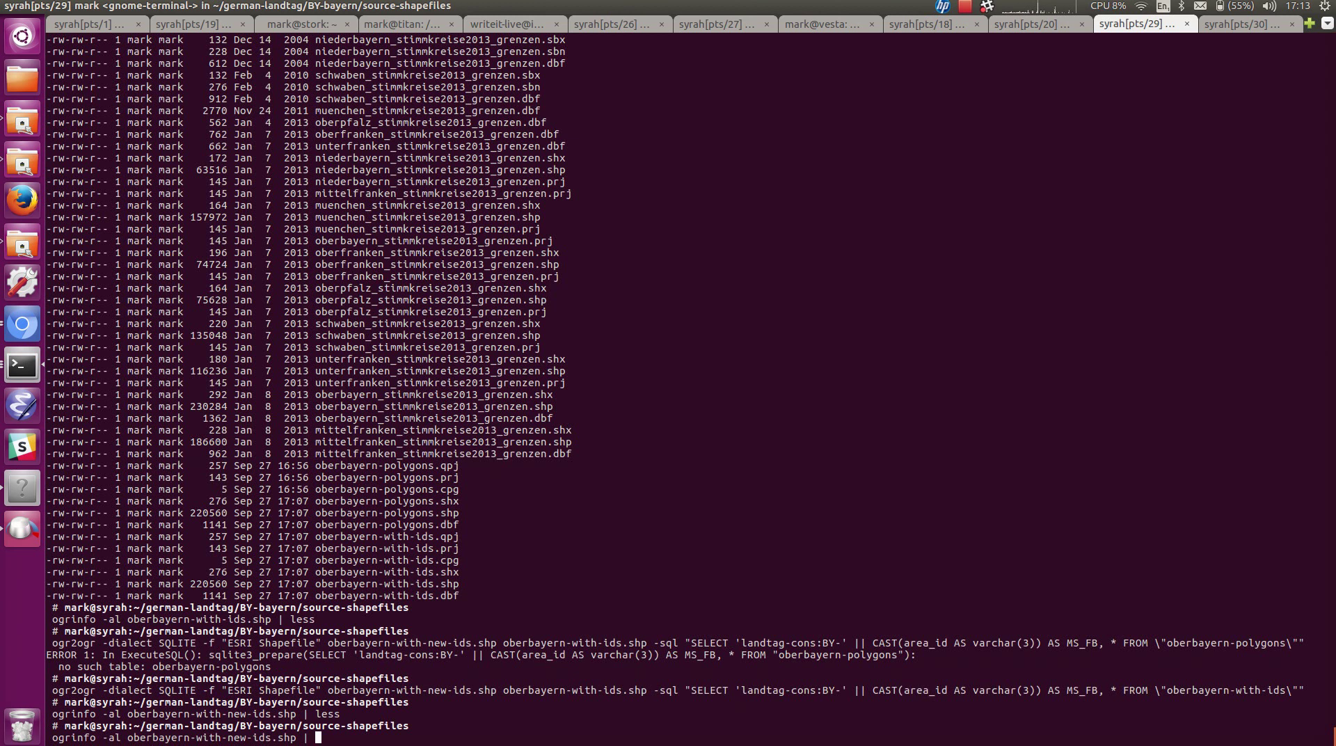
type("egrep -a ")
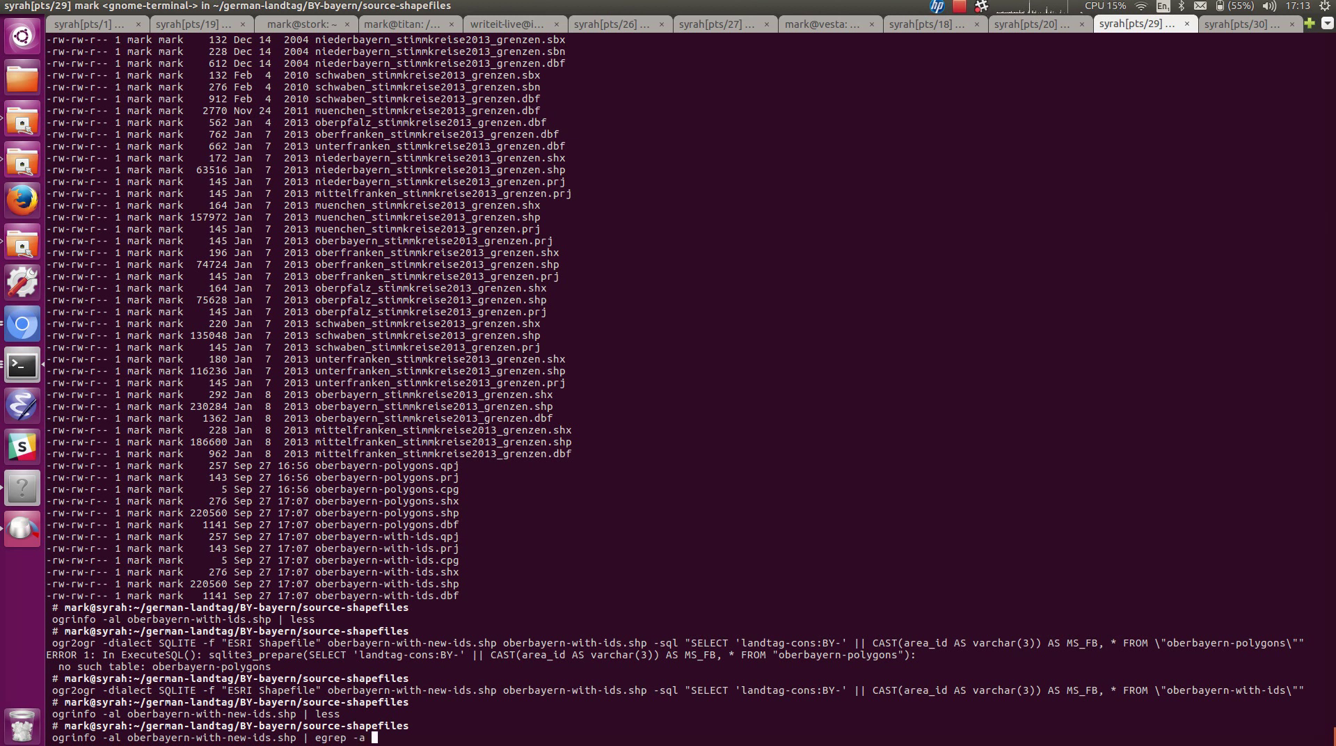
type("MS_B")
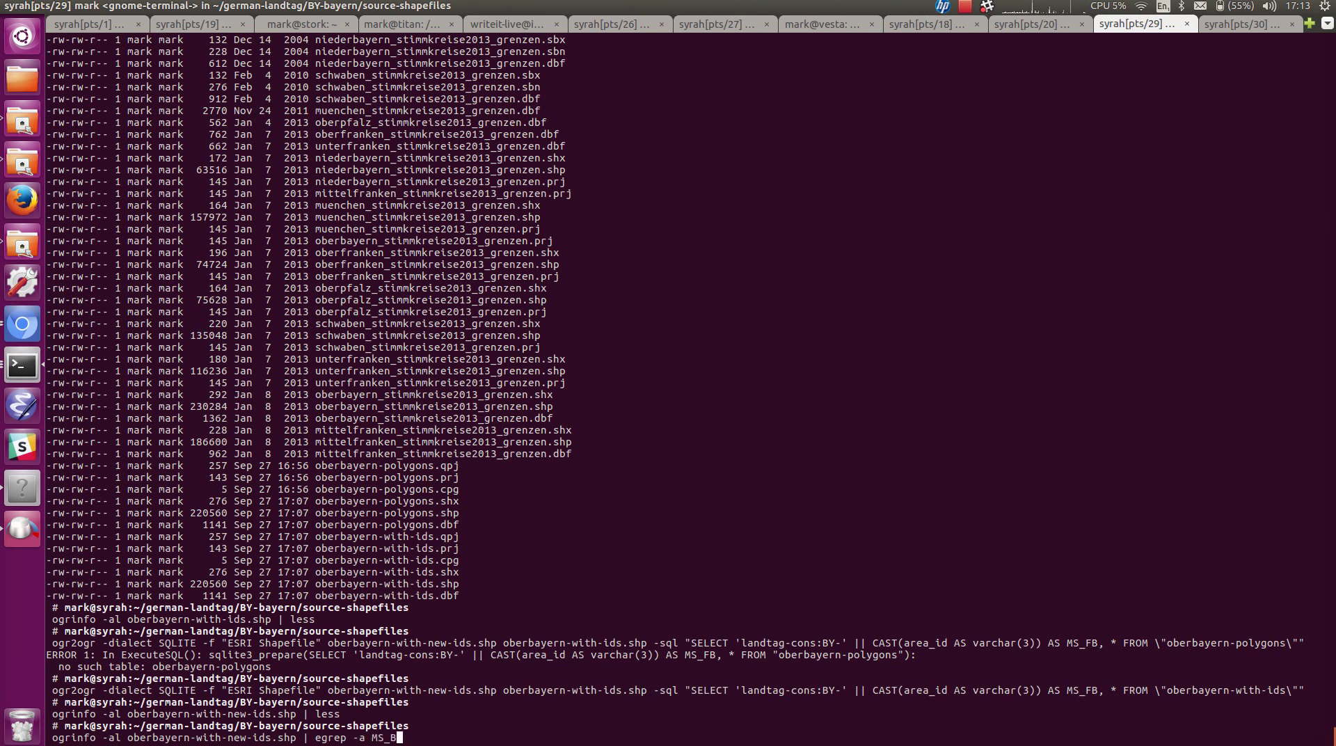
key("BackSpace")
type("FB")
key("Return")
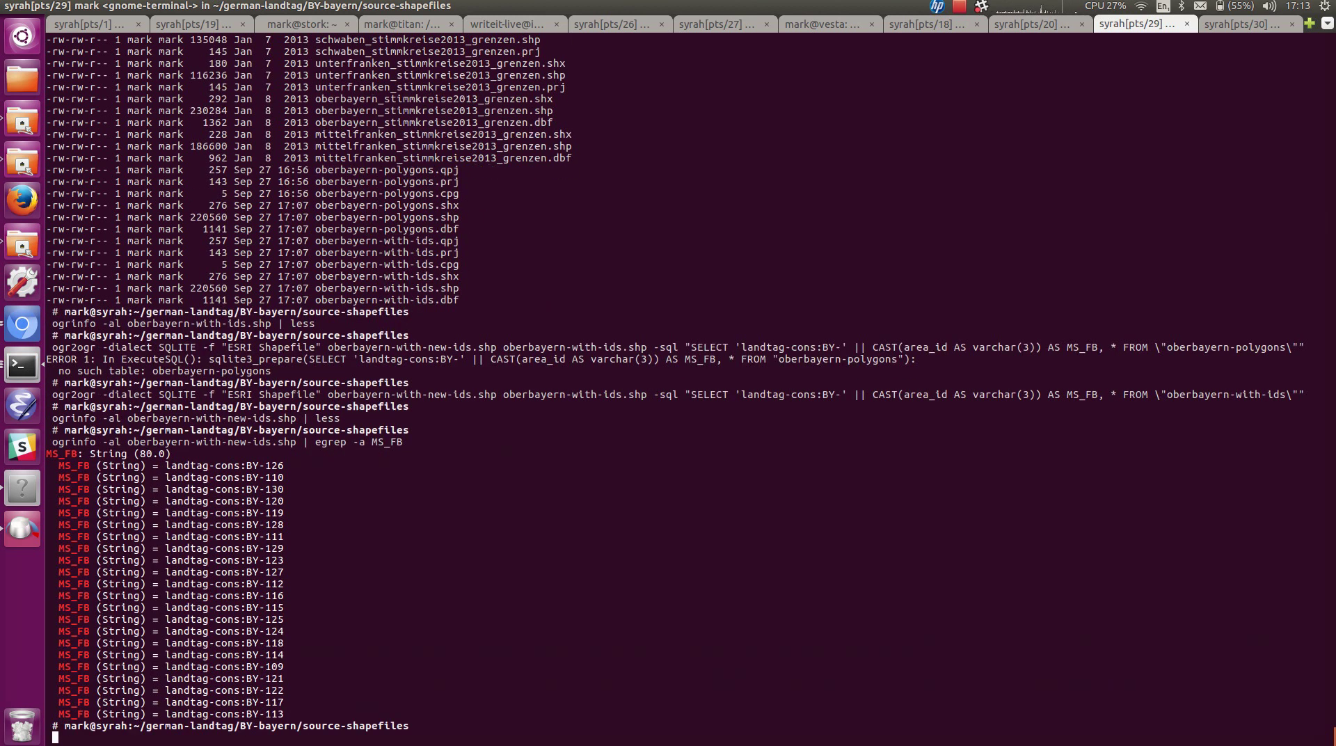